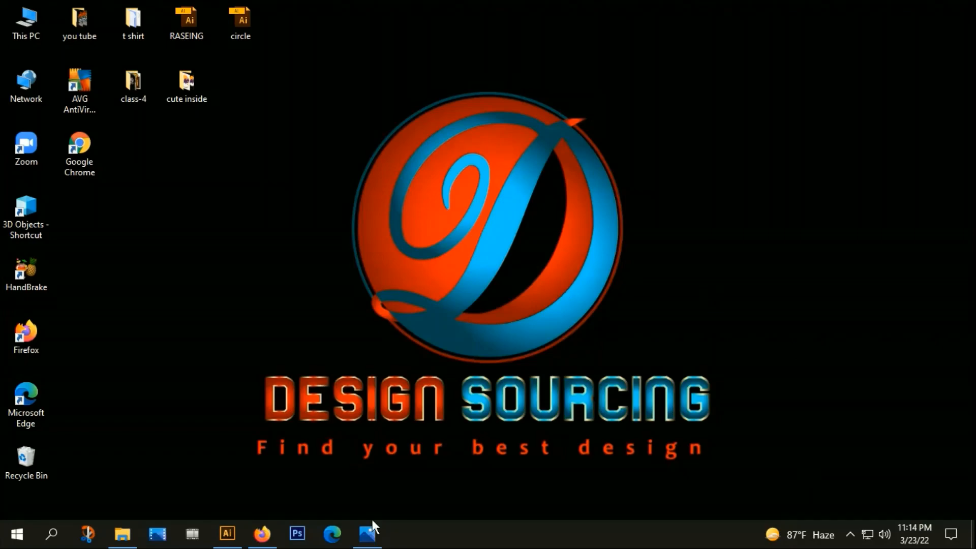
# Check the BLACK.jpg reference design, and create a new 12 × 18 in RGB document at 300 ppi in Illustrator
pyautogui.click(367, 534)
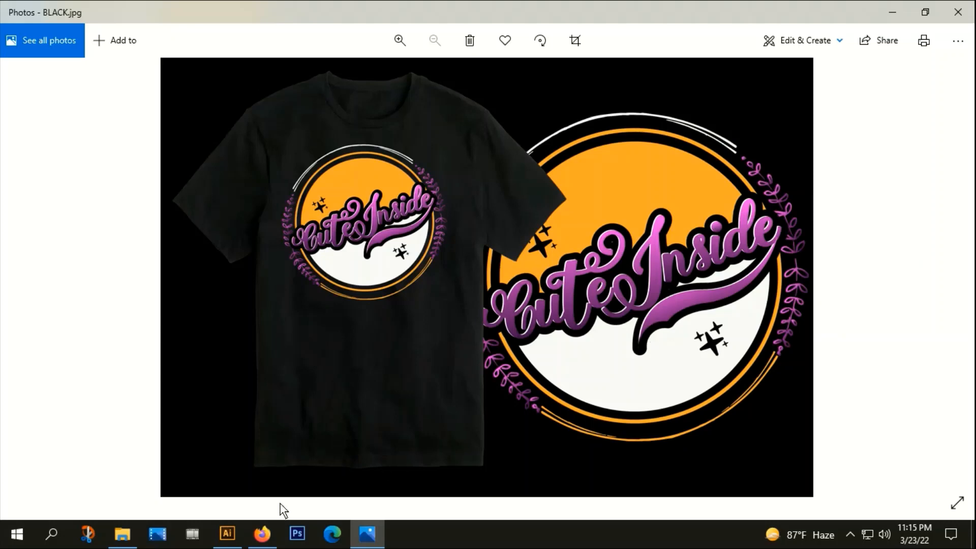
pyautogui.click(229, 543)
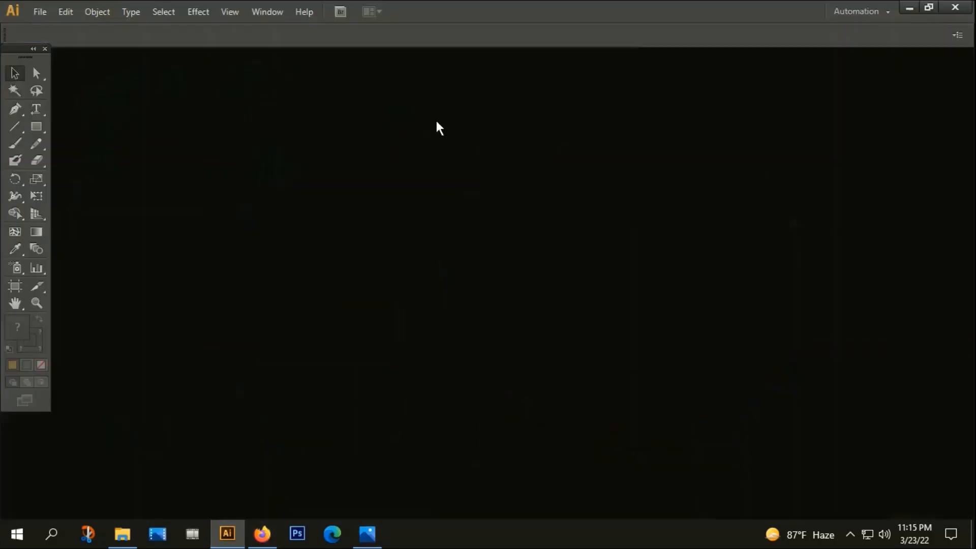
pyautogui.click(34, 10)
pyautogui.click(59, 26)
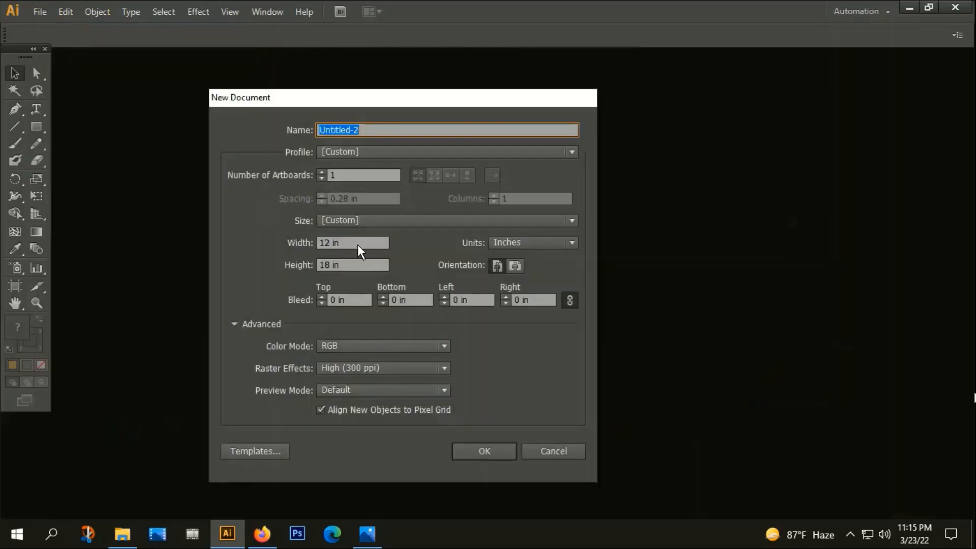
pyautogui.click(486, 457)
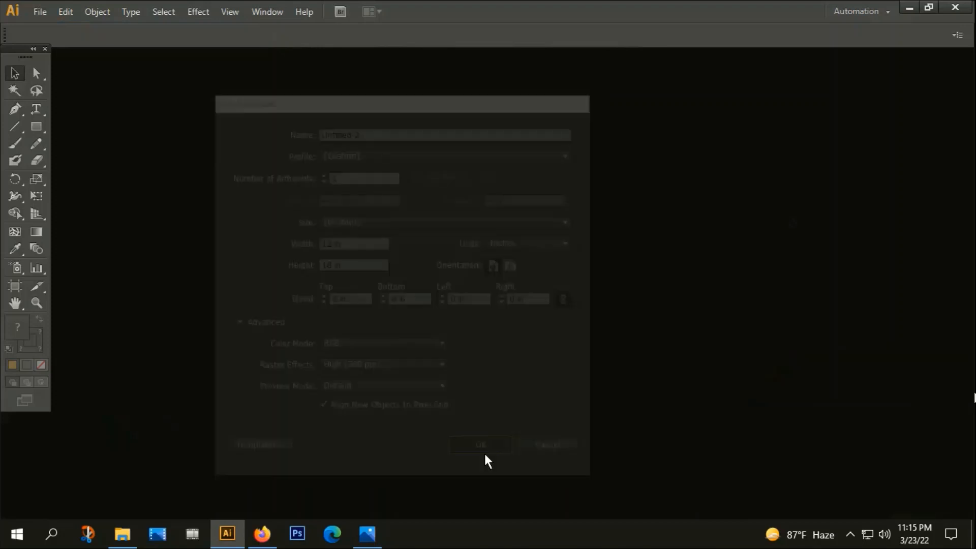
# Place the BLACK image as a linked reference and move it off the artboard to its left side
pyautogui.click(38, 7)
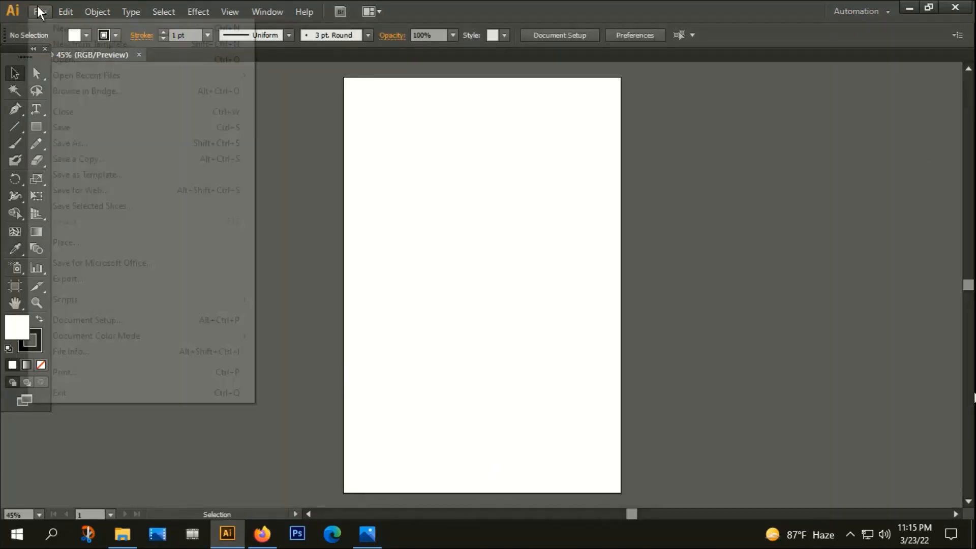
pyautogui.click(56, 243)
pyautogui.doubleClick(114, 112)
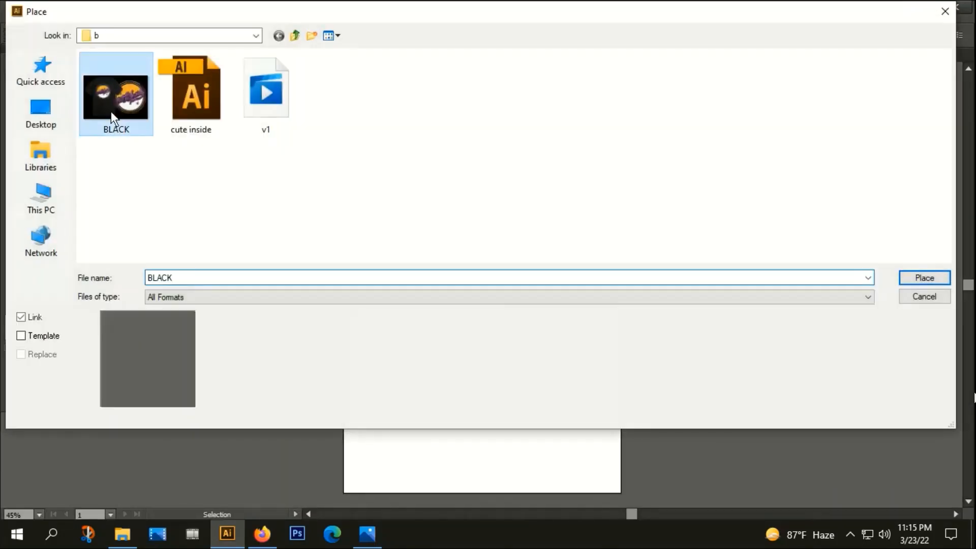
pyautogui.moveTo(488, 289); pyautogui.dragTo(207, 267)
pyautogui.scroll(-1, 225, 250)
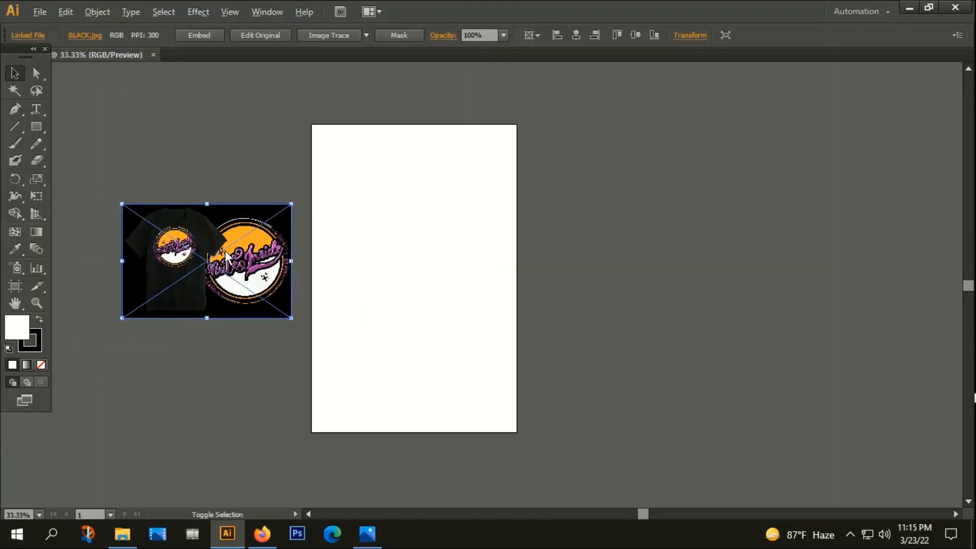
# Cover the artboard with a black rectangle without a stroke, deselect it and close the floating panels
pyautogui.click(36, 126)
pyautogui.moveTo(322, 122)
pyautogui.mouseDown()
pyautogui.moveTo(507, 419)
pyautogui.moveTo(526, 428)
pyautogui.mouseUp()
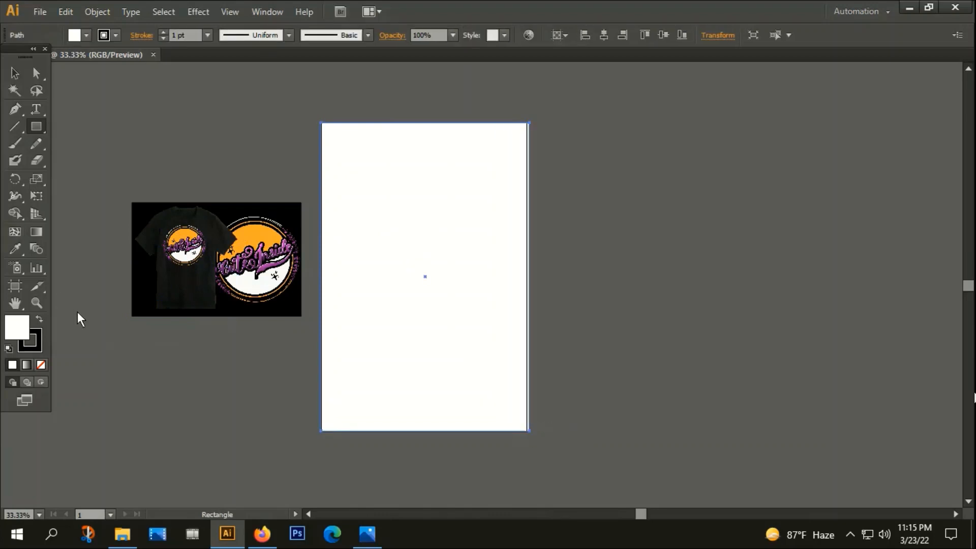
pyautogui.click(41, 320)
pyautogui.click(32, 349)
pyautogui.click(41, 364)
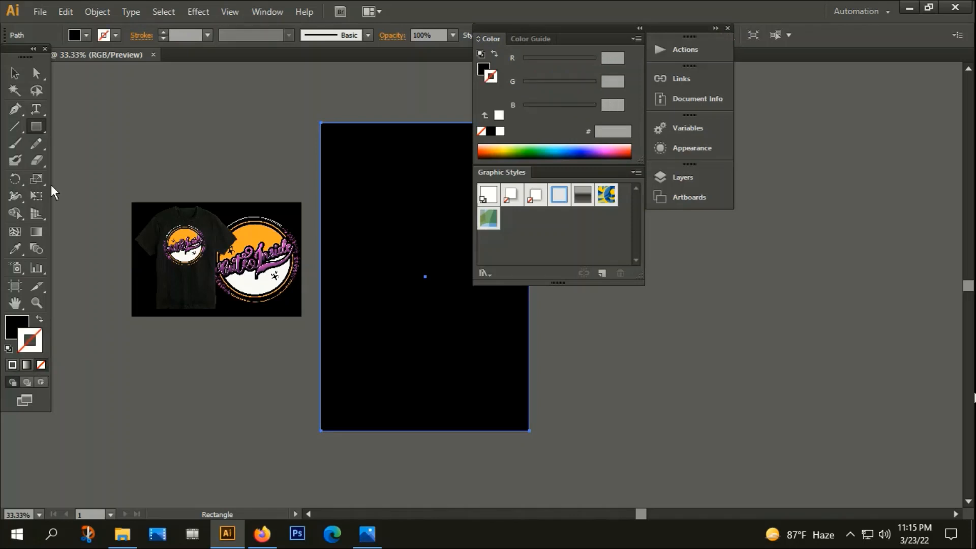
pyautogui.click(15, 73)
pyautogui.hotkey('ctrl', 'shift', 'a')
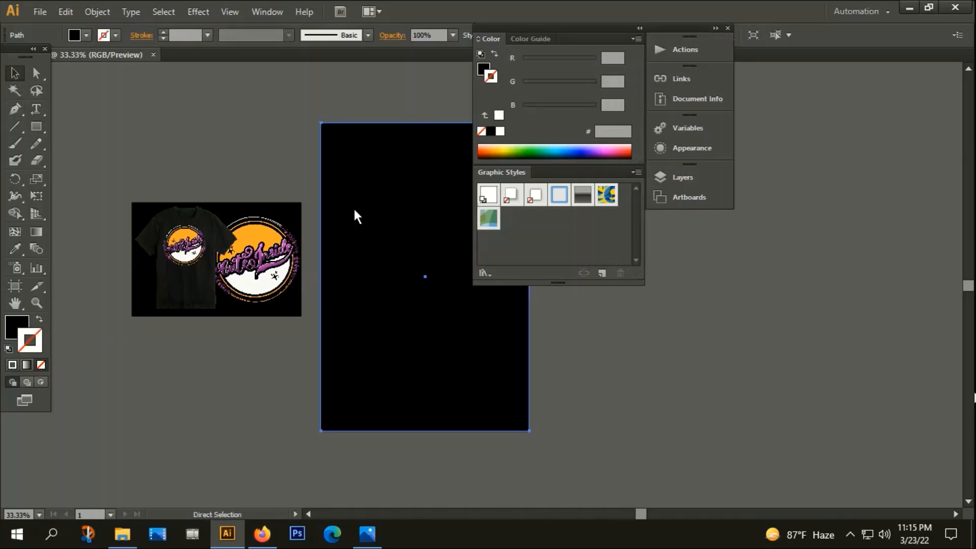
pyautogui.click(639, 29)
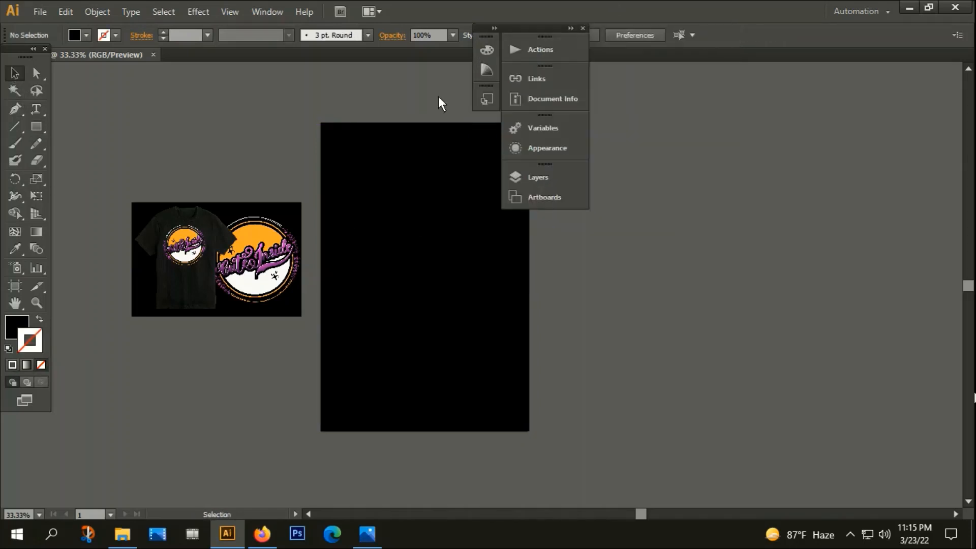
pyautogui.click(583, 28)
# Open the cute inside file and select the lettering, wreath circle, swash, link text and colour bars on its artboard
pyautogui.click(44, 12)
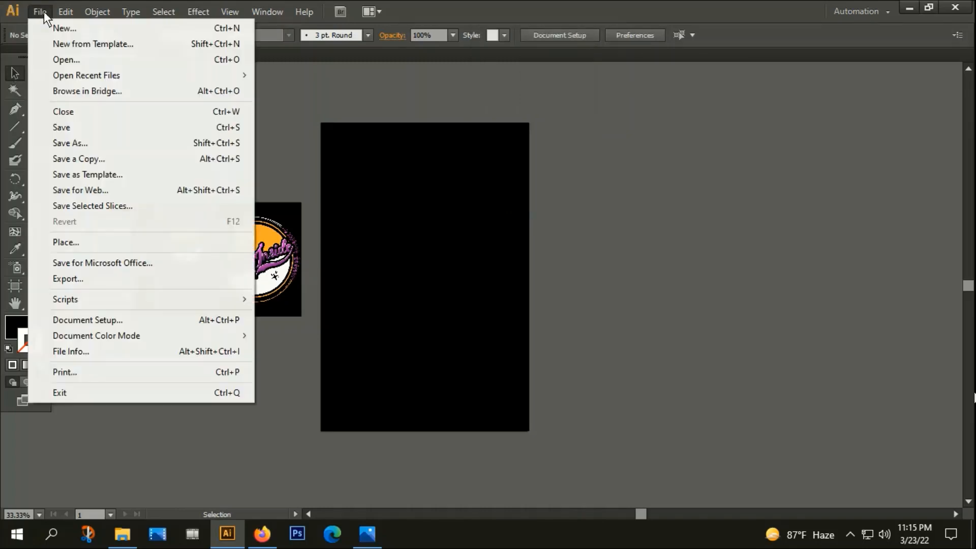
pyautogui.click(62, 59)
pyautogui.doubleClick(187, 99)
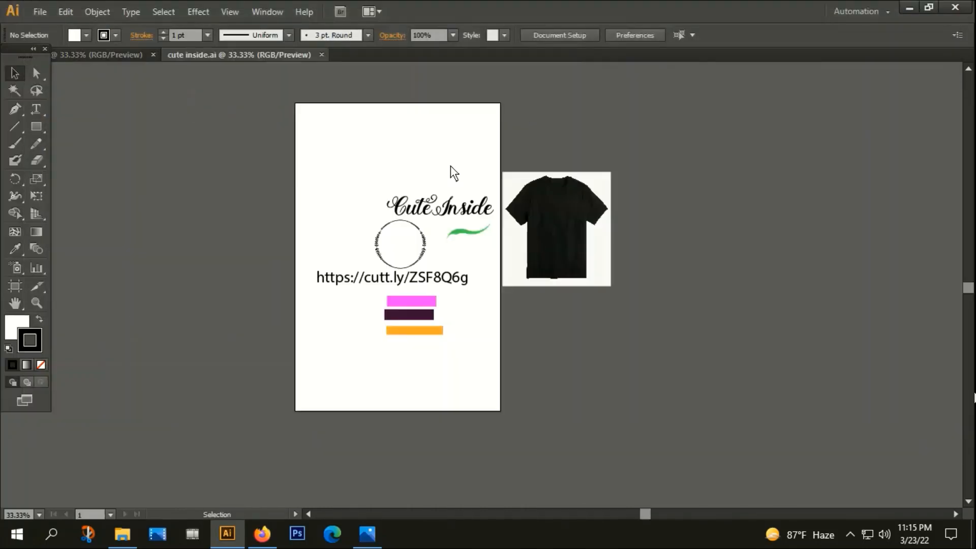
pyautogui.moveTo(316, 128); pyautogui.dragTo(478, 384)
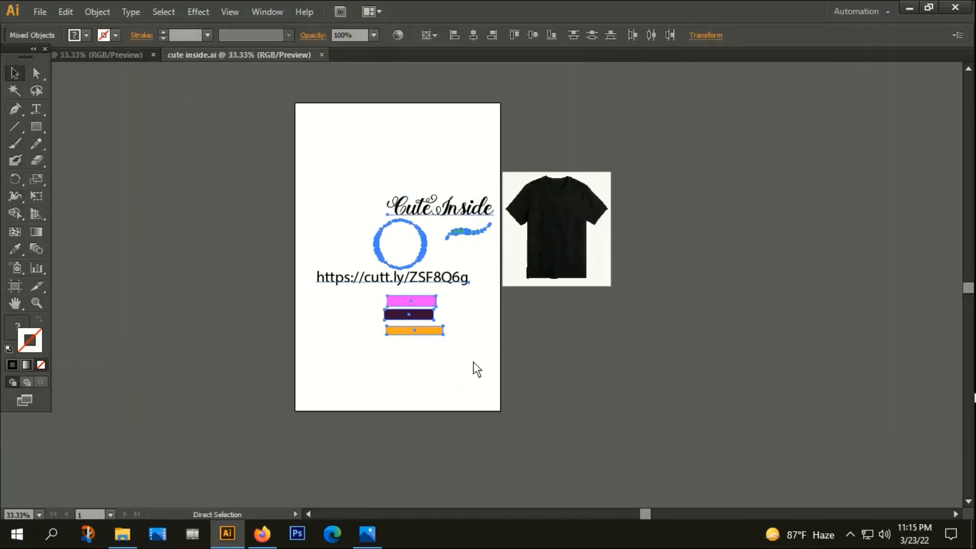
# Paste the copied design elements into the new document and position them off the artboard to its right
pyautogui.click(118, 53)
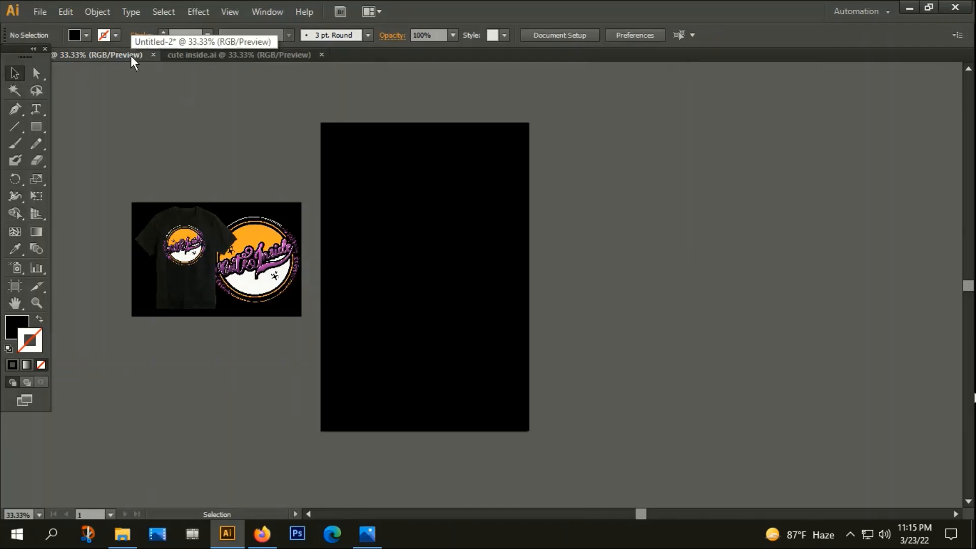
pyautogui.hotkey('ctrl', 'v')
pyautogui.moveTo(532, 226); pyautogui.dragTo(720, 176)
pyautogui.click(687, 357)
pyautogui.moveTo(687, 356); pyautogui.dragTo(658, 340)
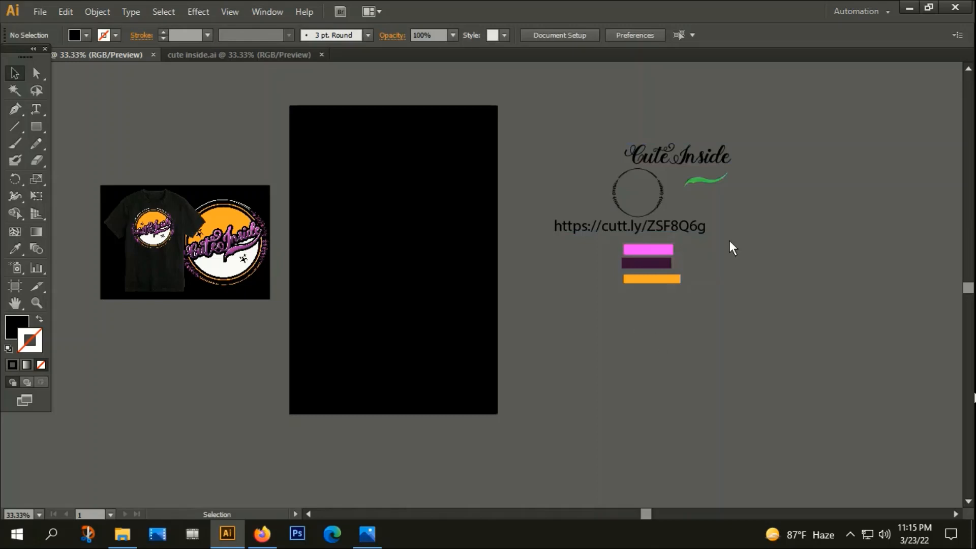
# Draw a circle about 9.13 in wide on the black background and fill it with a salmon colour
pyautogui.moveTo(38, 126); pyautogui.dragTo(87, 162)
pyautogui.moveTo(378, 254)
pyautogui.mouseDown()
pyautogui.moveTo(471, 347)
pyautogui.moveTo(456, 333)
pyautogui.mouseUp()
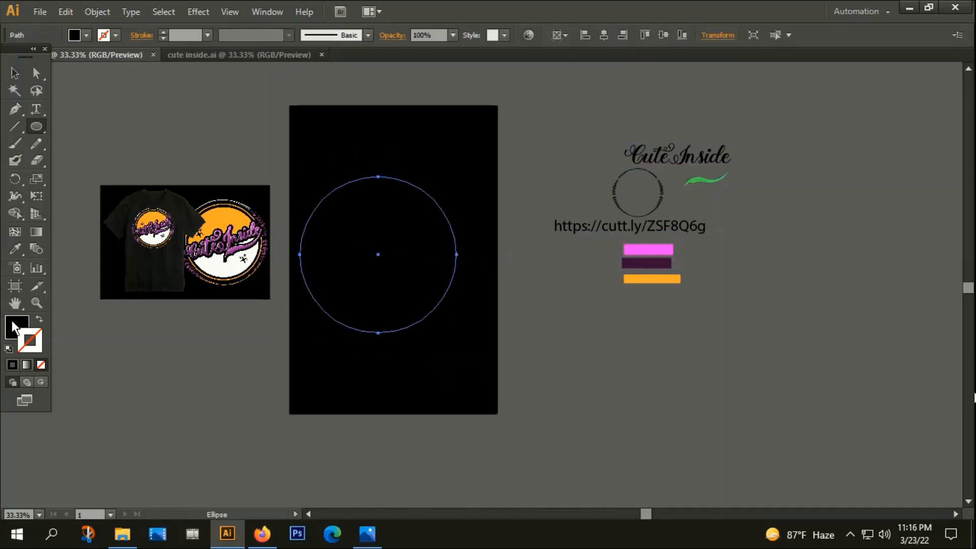
pyautogui.doubleClick(11, 320)
pyautogui.click(117, 292)
pyautogui.click(358, 267)
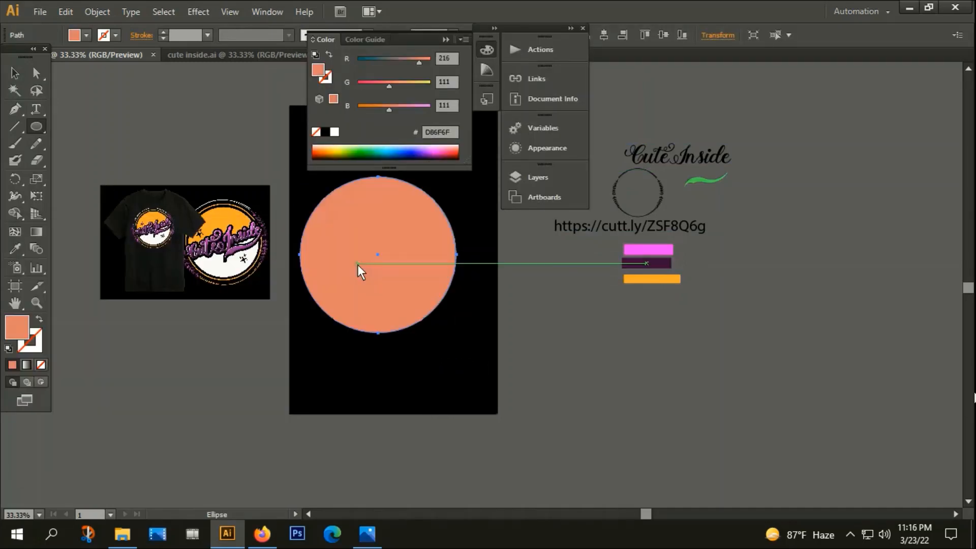
pyautogui.click(582, 28)
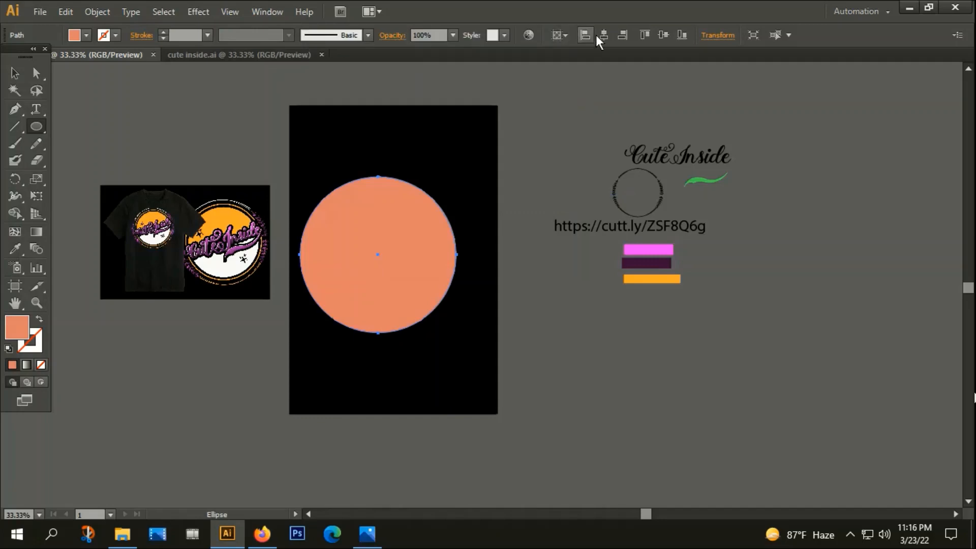
# Center the salmon circle horizontally and vertically on the artboard
pyautogui.click(564, 34)
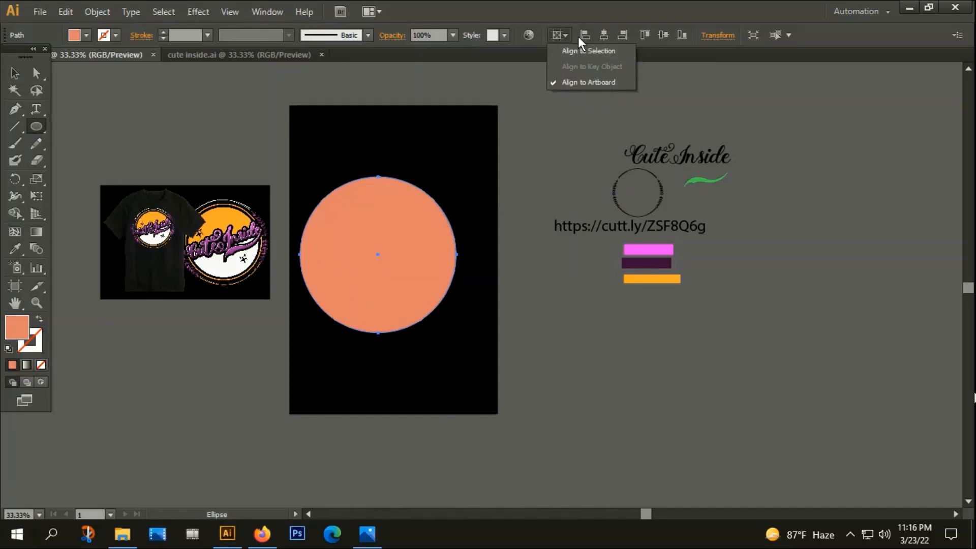
pyautogui.click(601, 34)
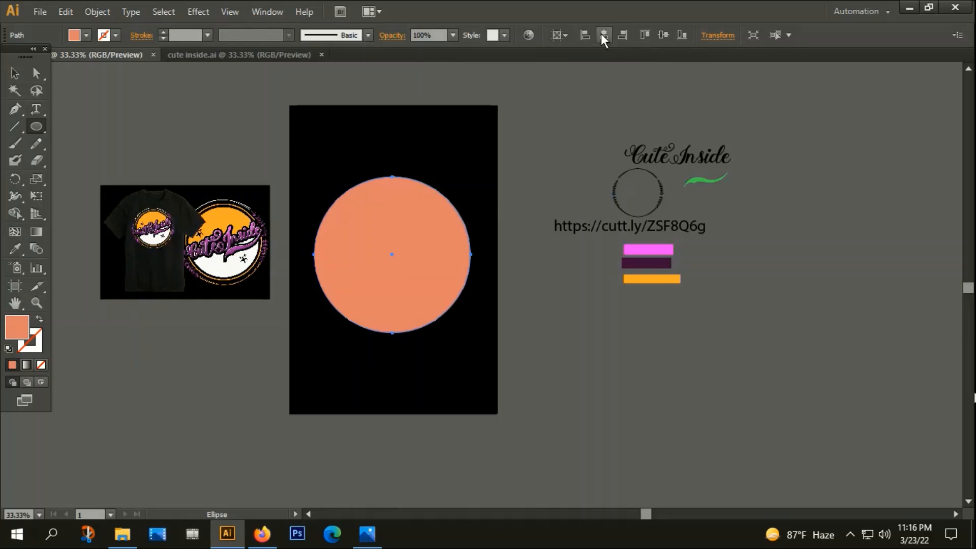
pyautogui.click(664, 35)
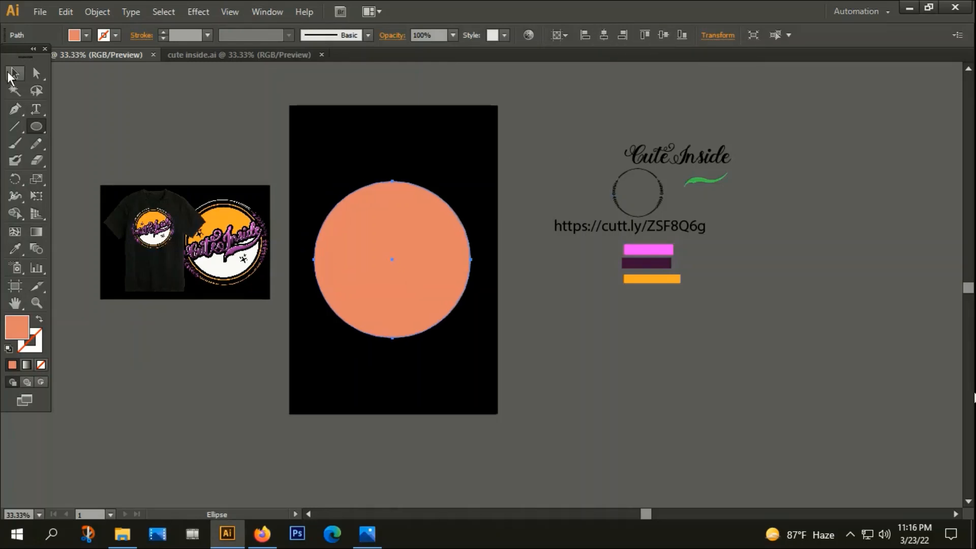
pyautogui.doubleClick(33, 122)
pyautogui.click(779, 270)
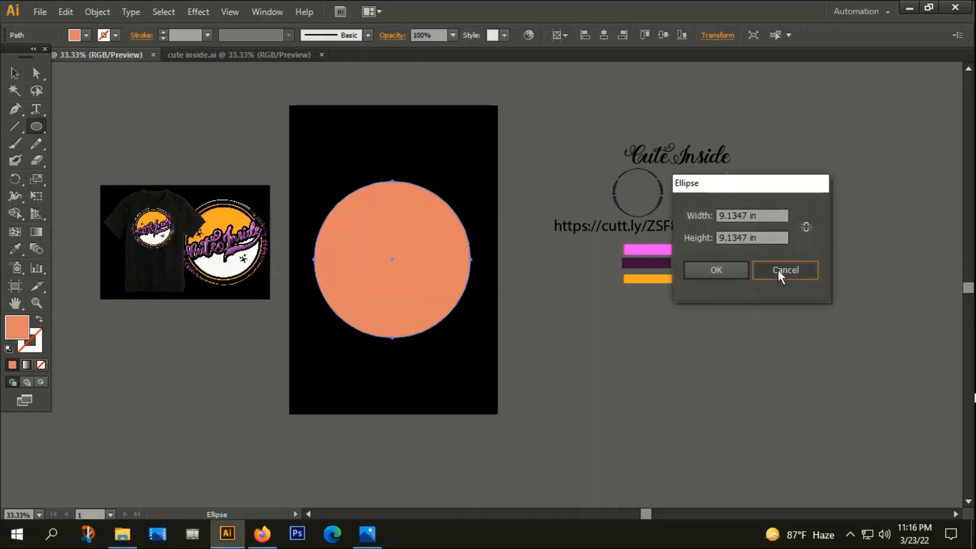
# Draw a horizontal line across the circle, give it a 1 pt stroke and center it on the artboard both ways
pyautogui.click(15, 126)
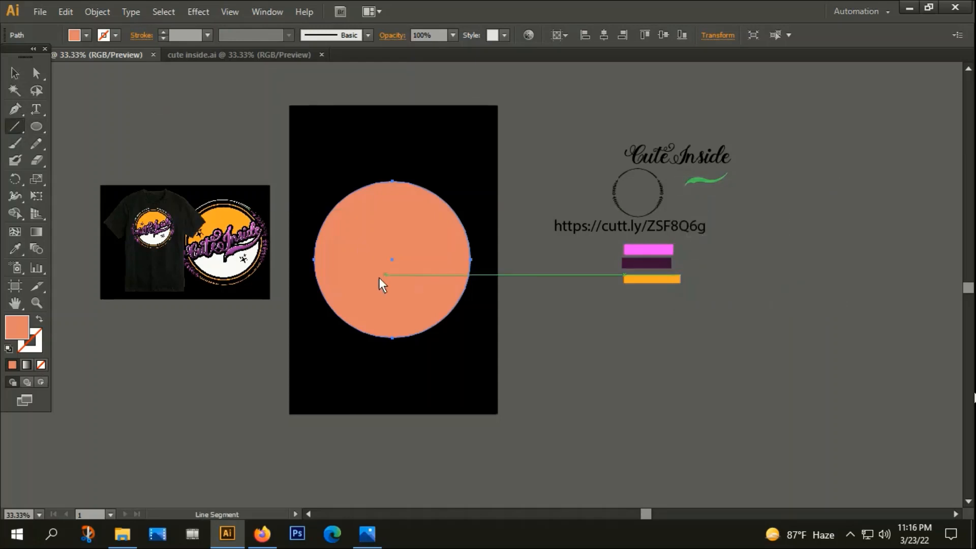
pyautogui.moveTo(288, 262); pyautogui.dragTo(586, 263)
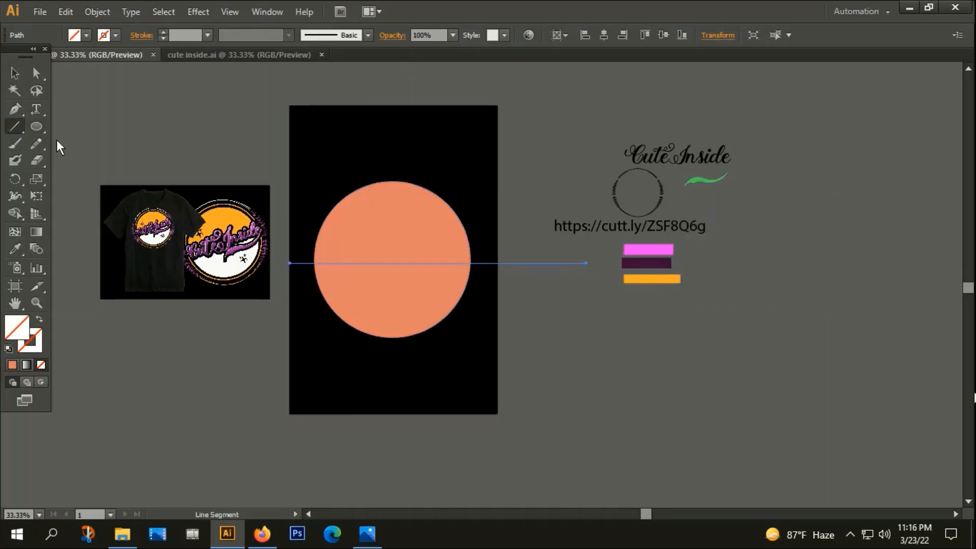
pyautogui.click(163, 31)
pyautogui.click(13, 75)
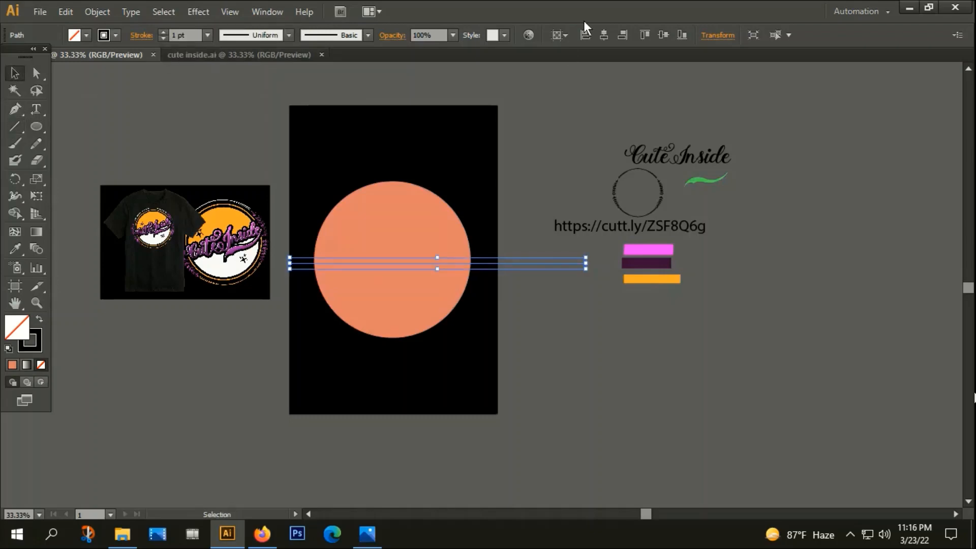
pyautogui.click(608, 37)
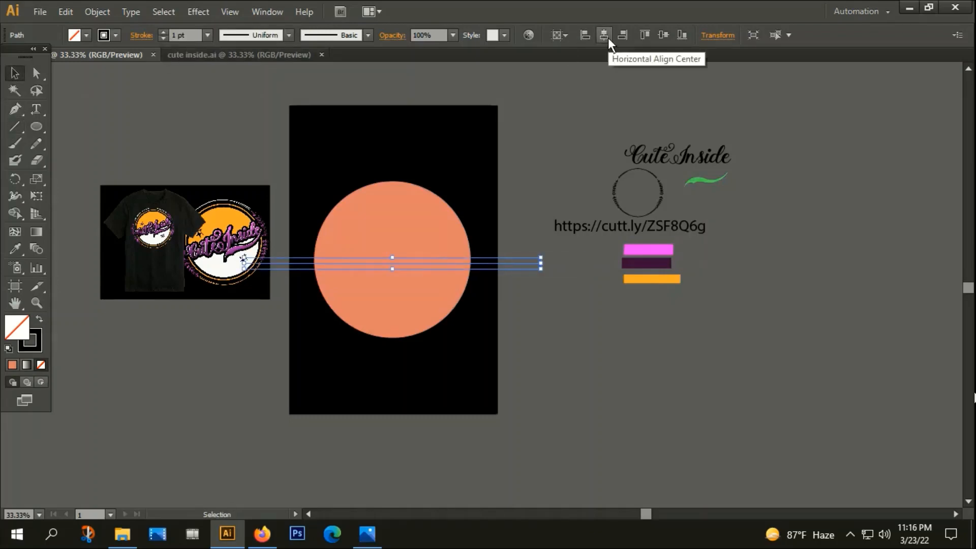
pyautogui.click(663, 36)
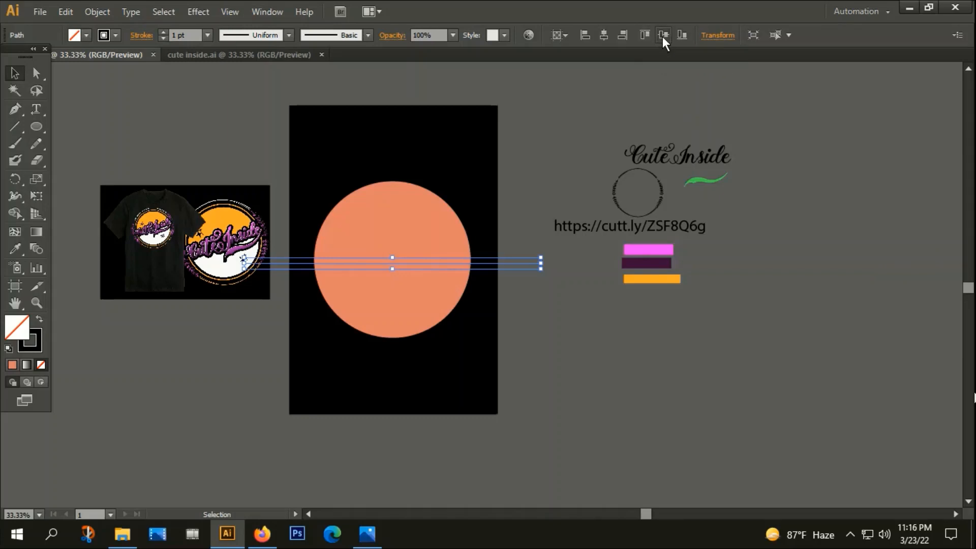
pyautogui.click(507, 160)
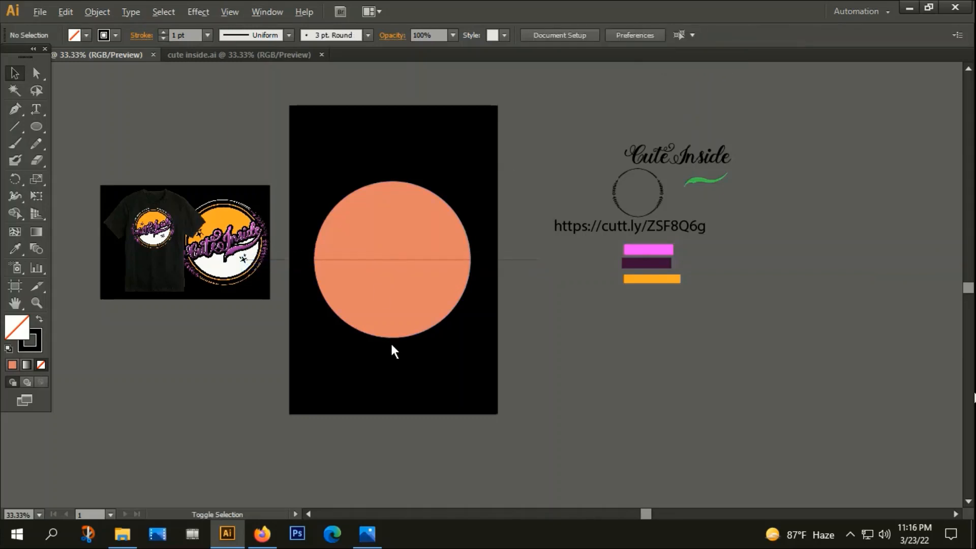
# Split the circle into two halves along the horizontal line with Pathfinder Divide
pyautogui.moveTo(374, 233); pyautogui.dragTo(425, 360)
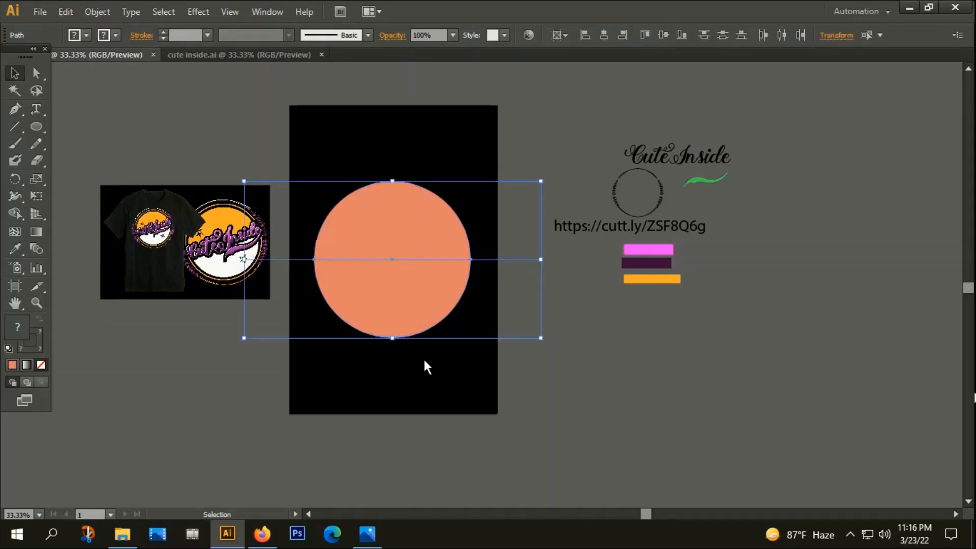
pyautogui.press('a')
pyautogui.press('ctrl')
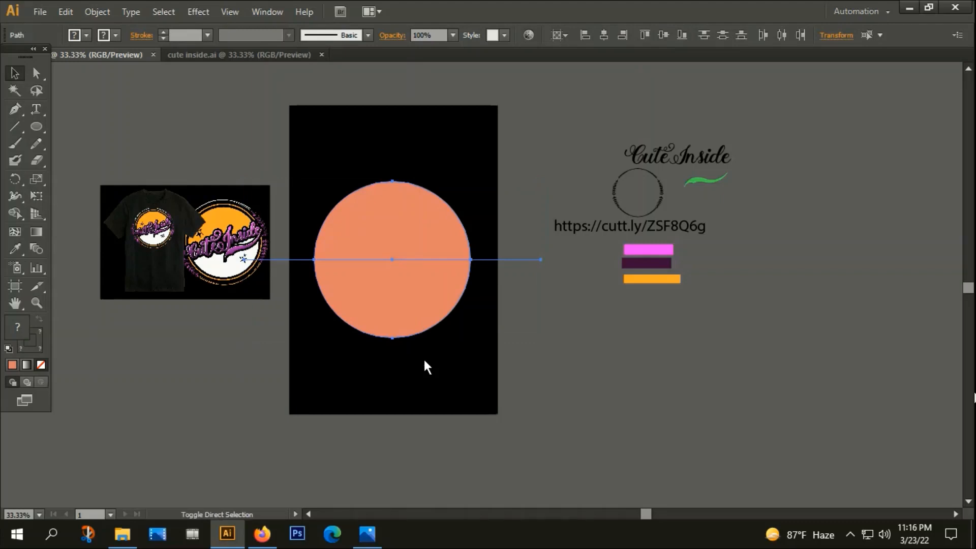
pyautogui.hotkey('ctrl', 'shift', 'F9')
pyautogui.press('v')
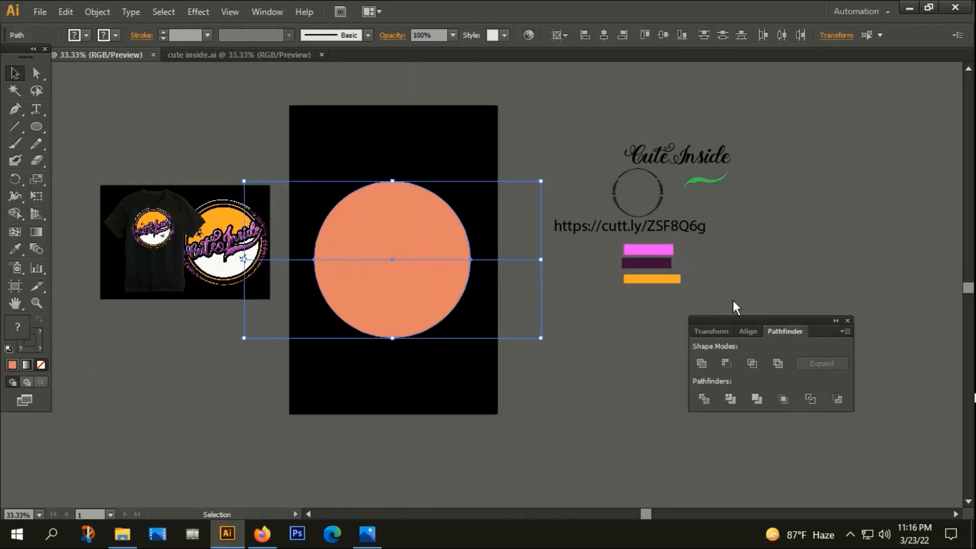
pyautogui.click(705, 400)
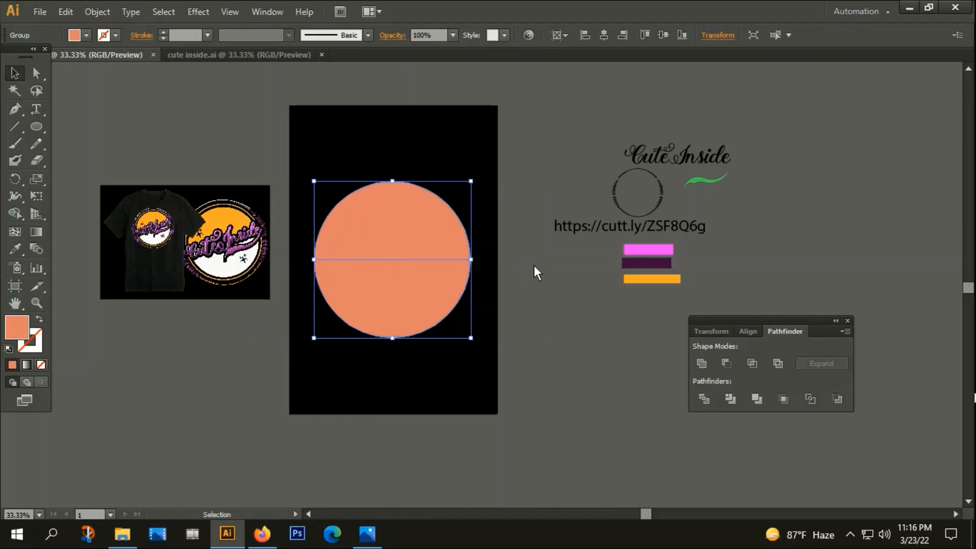
# Ungroup the divided circle so its two halves become separate shapes
pyautogui.scroll(-2, 540, 224)
pyautogui.click(510, 312)
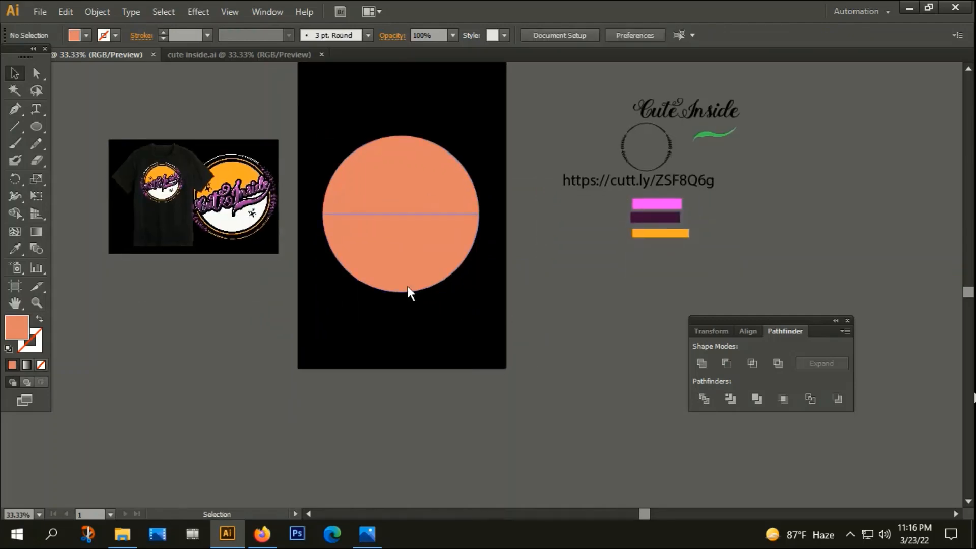
pyautogui.click(402, 283)
pyautogui.rightClick(402, 203)
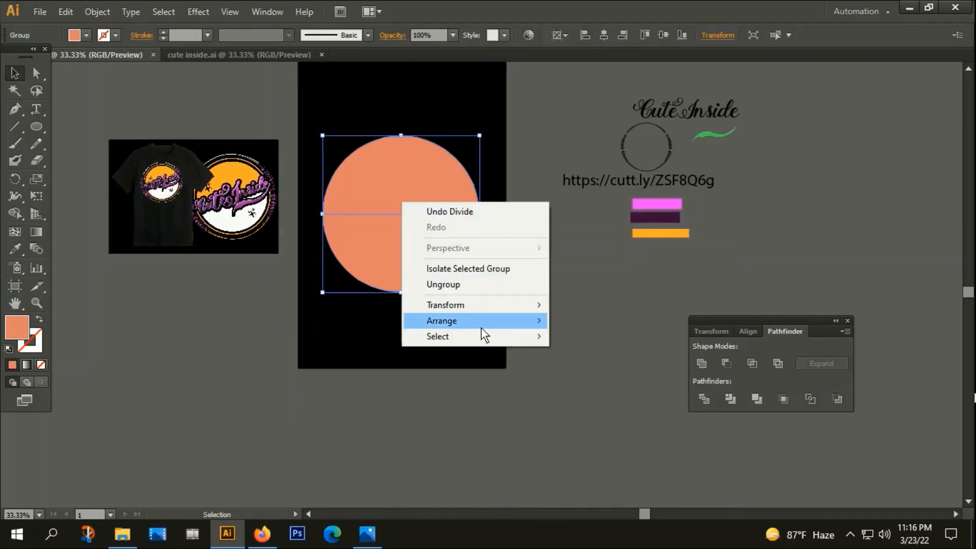
pyautogui.click(447, 284)
# Fill the lower half of the circle with near-white (RGB 252, 252, 252)
pyautogui.click(413, 266)
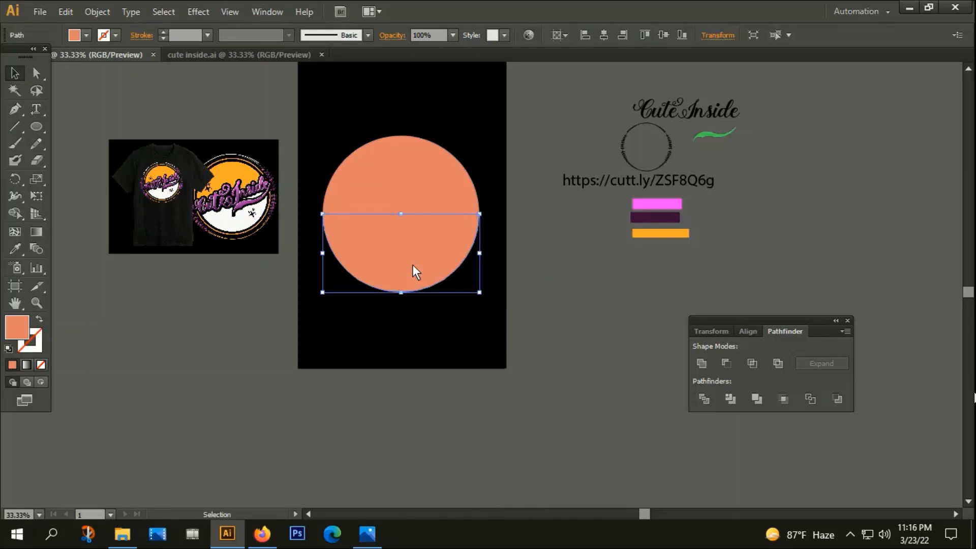
pyautogui.doubleClick(17, 328)
pyautogui.click(29, 266)
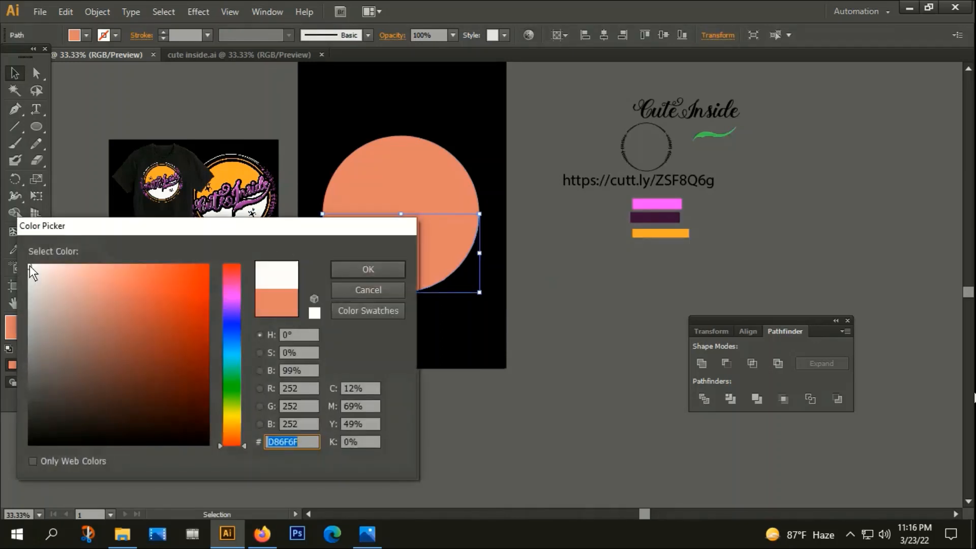
pyautogui.click(350, 269)
# Fill the upper half of the circle with the colour sampled from the orange swatch bar
pyautogui.click(403, 202)
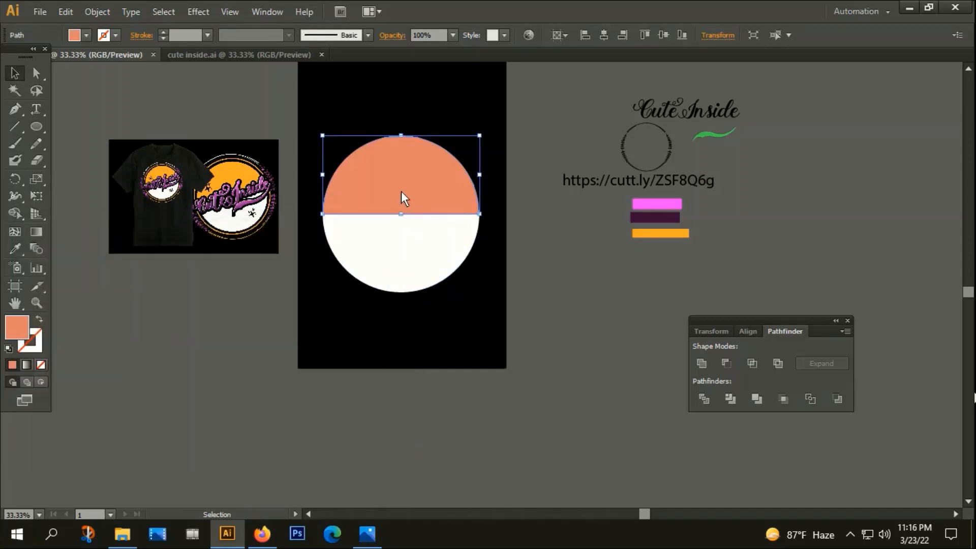
pyautogui.press('i')
pyautogui.click(664, 233)
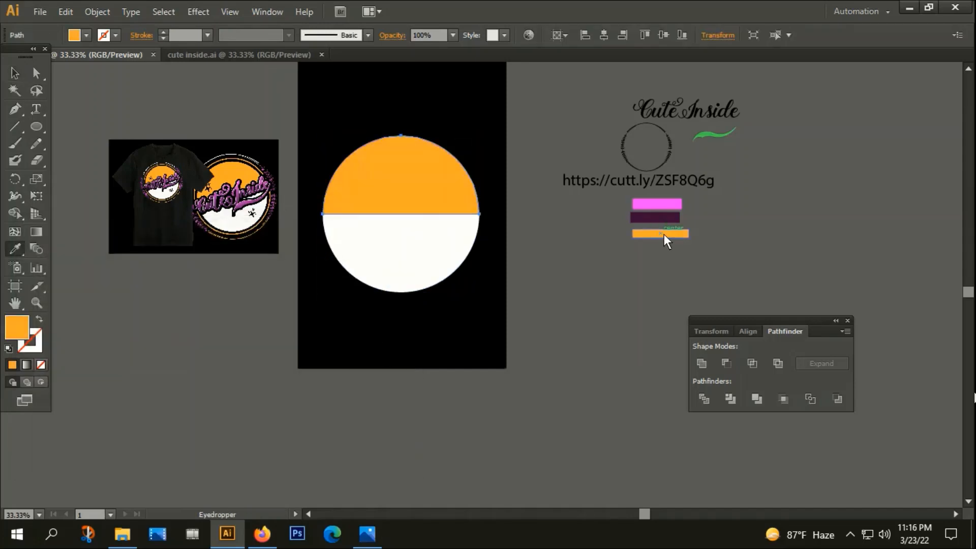
pyautogui.click(14, 72)
pyautogui.click(185, 81)
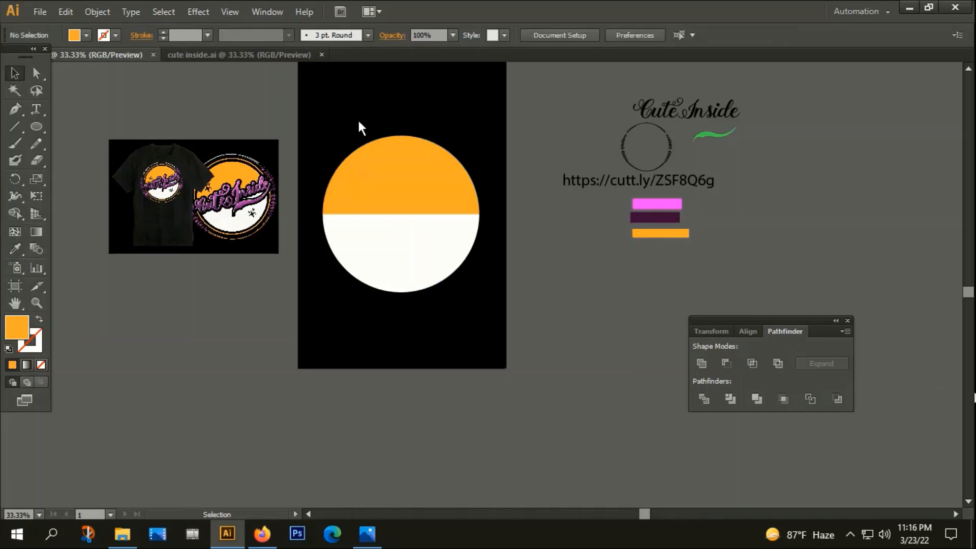
# Group the orange and white halves of the circle together
pyautogui.moveTo(358, 118); pyautogui.dragTo(427, 356)
pyautogui.rightClick(390, 188)
pyautogui.click(433, 252)
# Place a copy of the "Cute Inside" text on the circle and bring it to the front
pyautogui.hotkey('ctrl', '-')
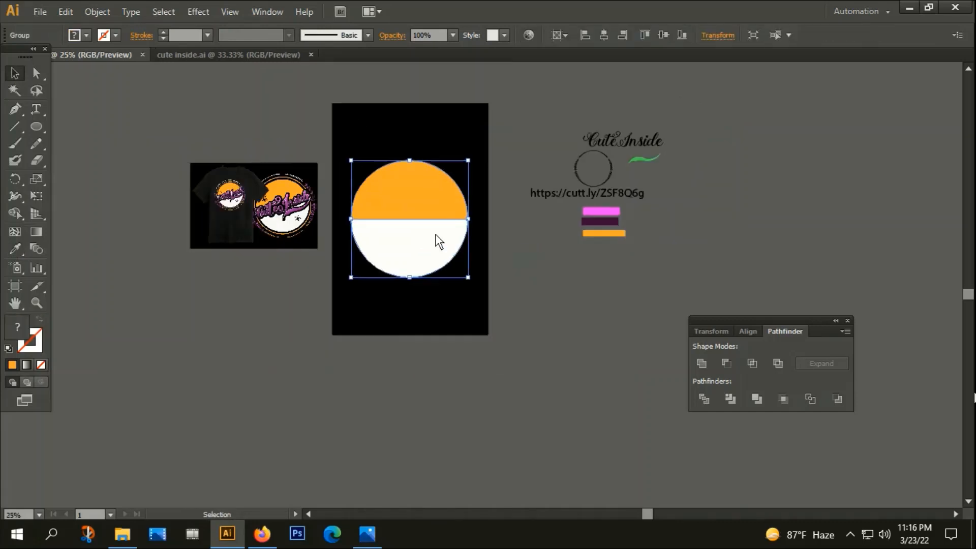
pyautogui.click(643, 112)
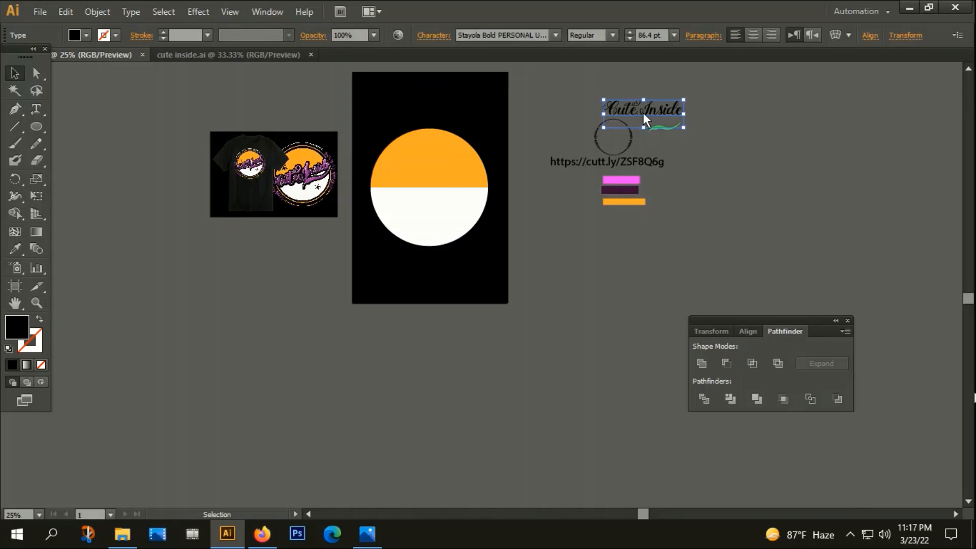
pyautogui.click(709, 157)
pyautogui.moveTo(645, 113); pyautogui.dragTo(440, 205)
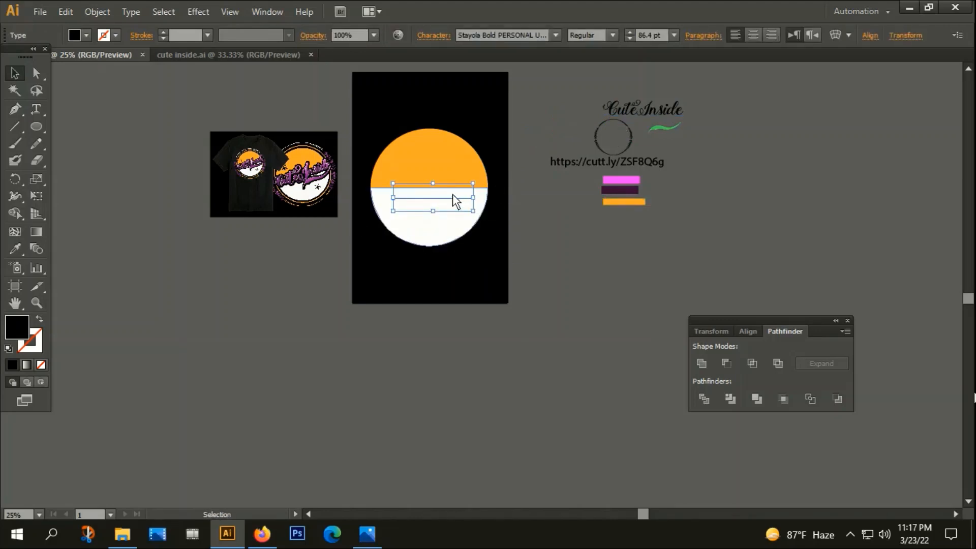
pyautogui.rightClick(420, 190)
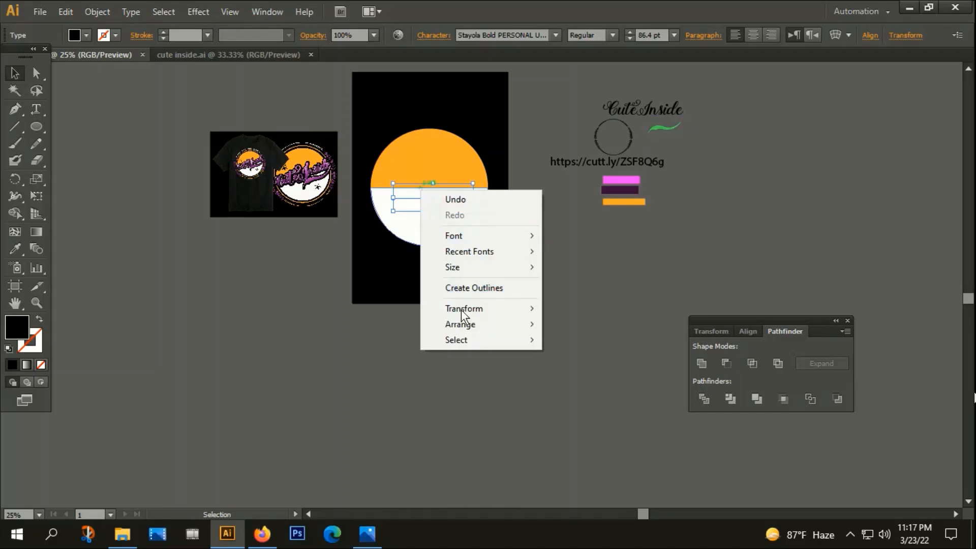
pyautogui.moveTo(464, 328)
pyautogui.click(590, 323)
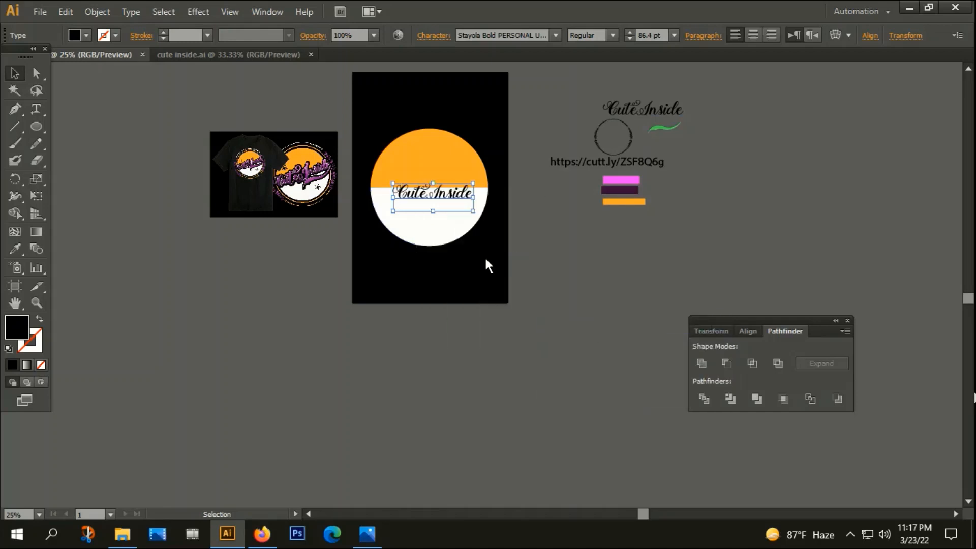
# Move the copied "Cute Inside" text off the circle to the empty canvas below the reference image
pyautogui.moveTo(439, 192); pyautogui.dragTo(349, 288)
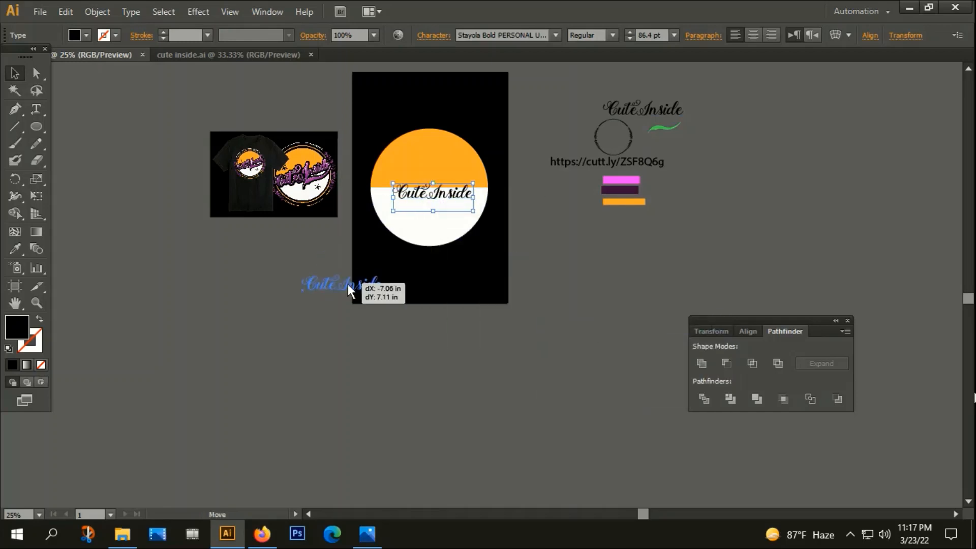
pyautogui.scroll(-2, 578, 334)
pyautogui.moveTo(352, 214); pyautogui.dragTo(270, 212)
# Convert the copied "Cute Inside" text to outlines and ungroup it into separate letters
pyautogui.scroll(3, 270, 211)
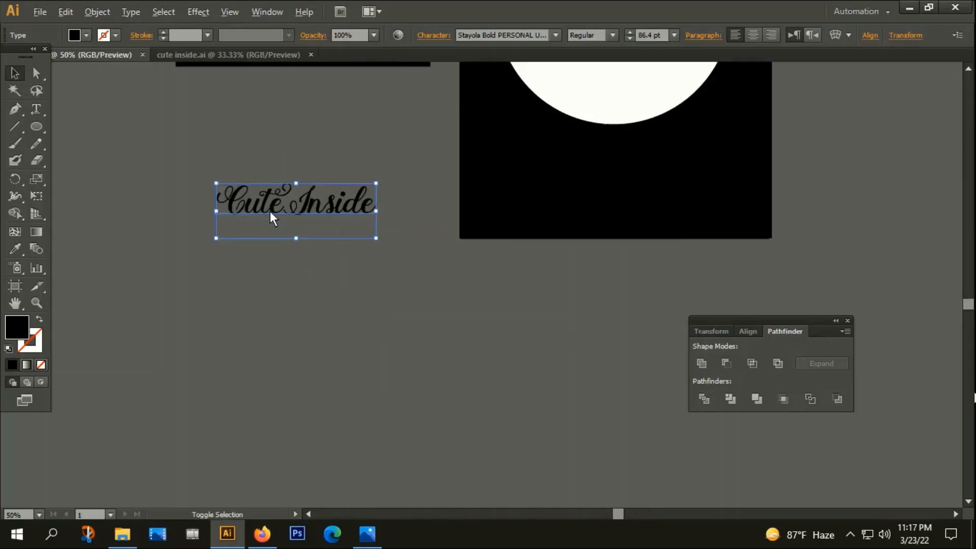
pyautogui.rightClick(266, 209)
pyautogui.click(325, 306)
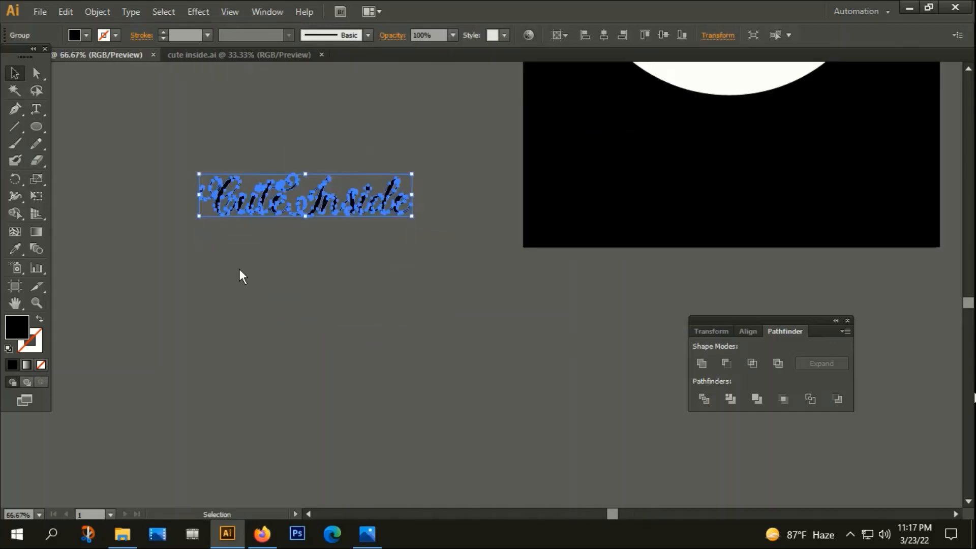
pyautogui.scroll(2, 253, 217)
pyautogui.rightClick(266, 181)
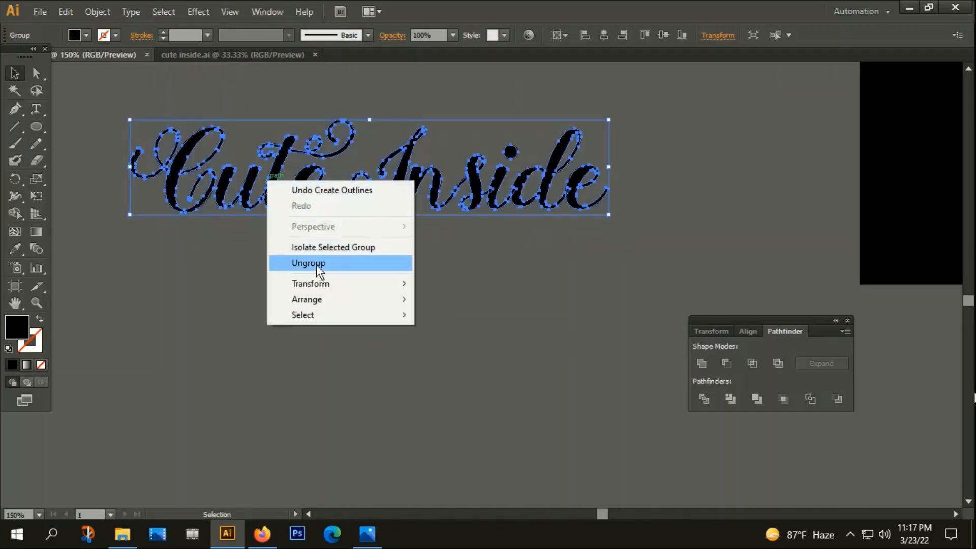
pyautogui.click(316, 264)
pyautogui.click(339, 270)
# Nudge all letters of the word "Inside" right to widen its gap from "Cute"
pyautogui.click(354, 206)
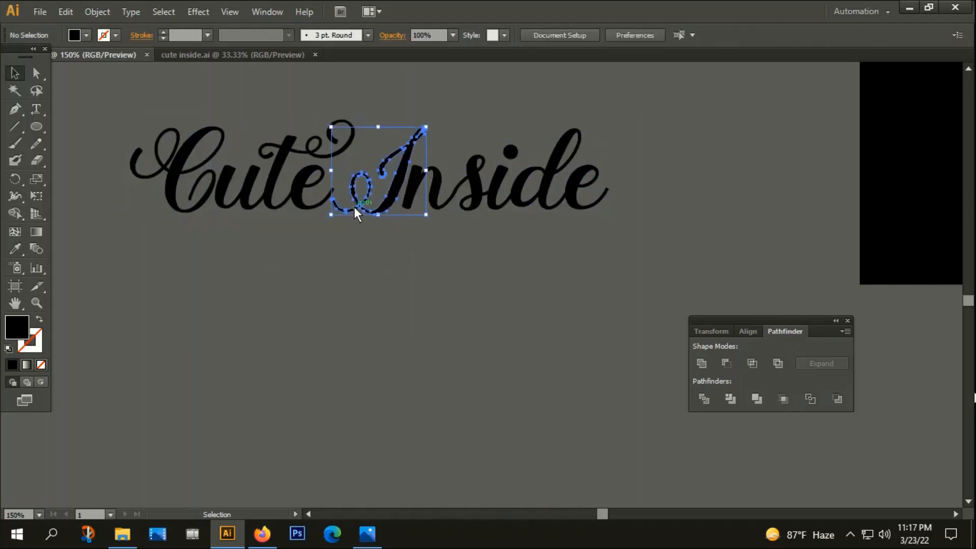
pyautogui.moveTo(400, 108); pyautogui.dragTo(628, 221)
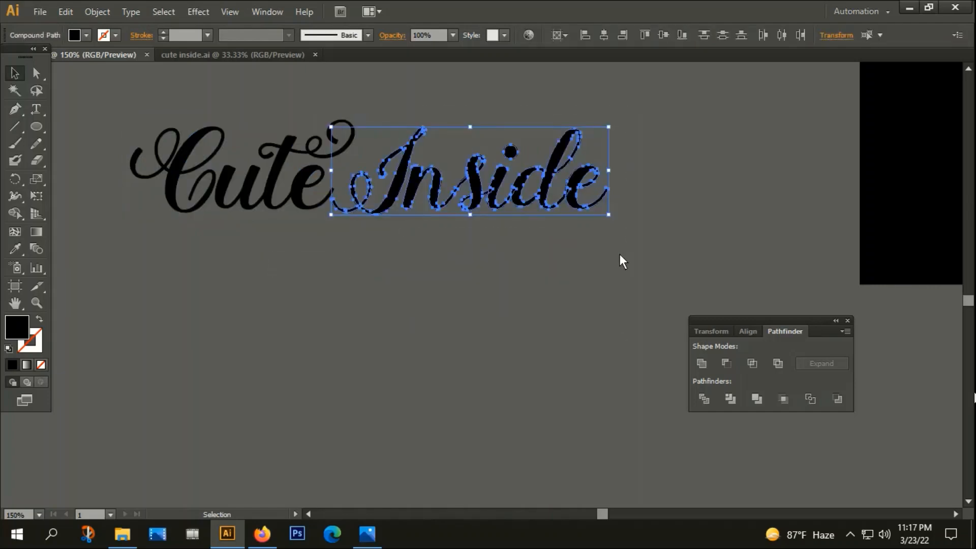
pyautogui.press('Right')
pyautogui.press('Right')
pyautogui.press('Right')
pyautogui.press('Right')
pyautogui.press('Right')
pyautogui.press('Right')
pyautogui.press('Right')
pyautogui.press('Right')
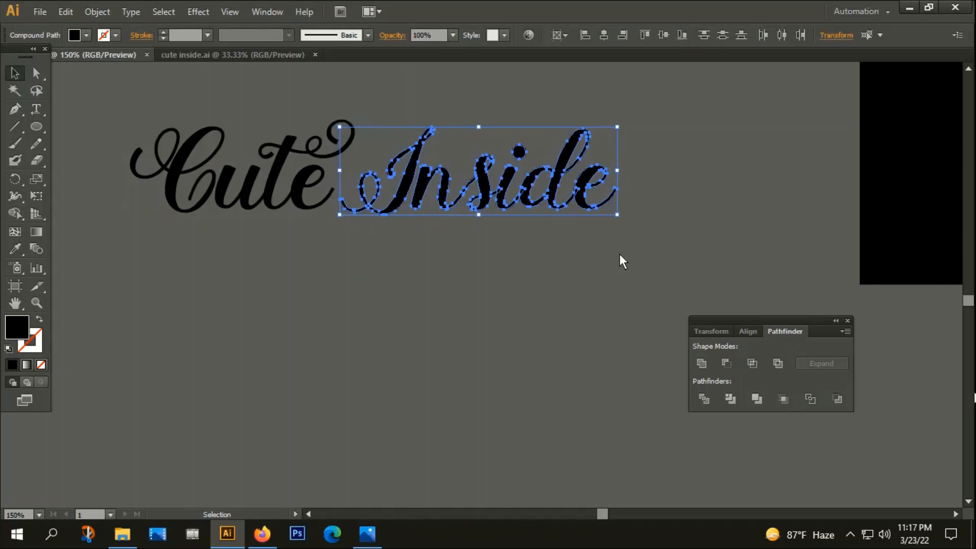
pyautogui.press('Right')
pyautogui.press('Right')
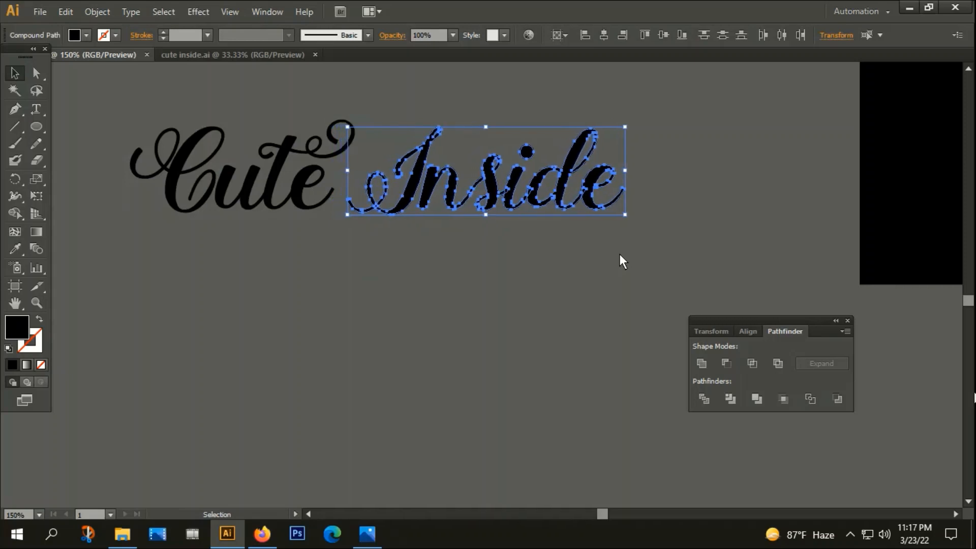
pyautogui.click(359, 287)
pyautogui.scroll(-1, 360, 241)
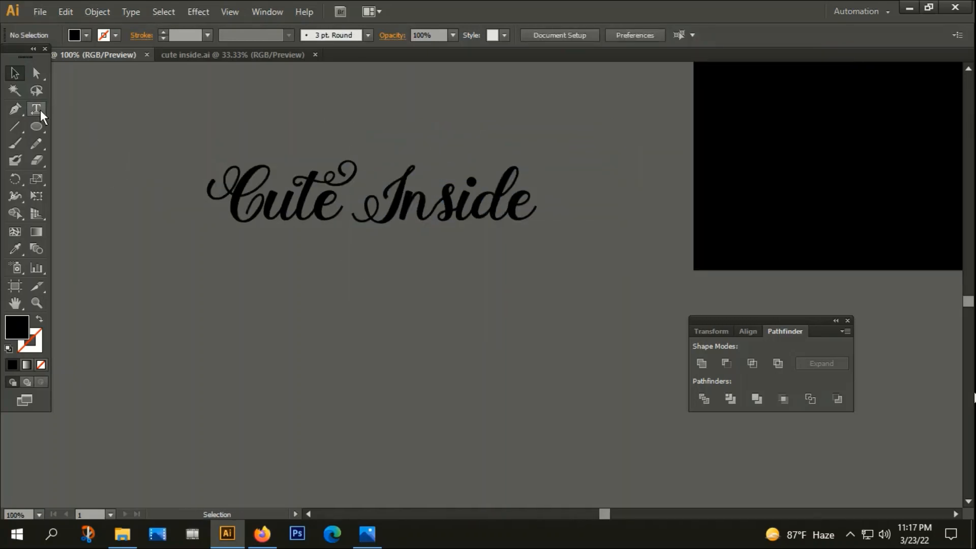
pyautogui.moveTo(40, 109); pyautogui.dragTo(86, 160)
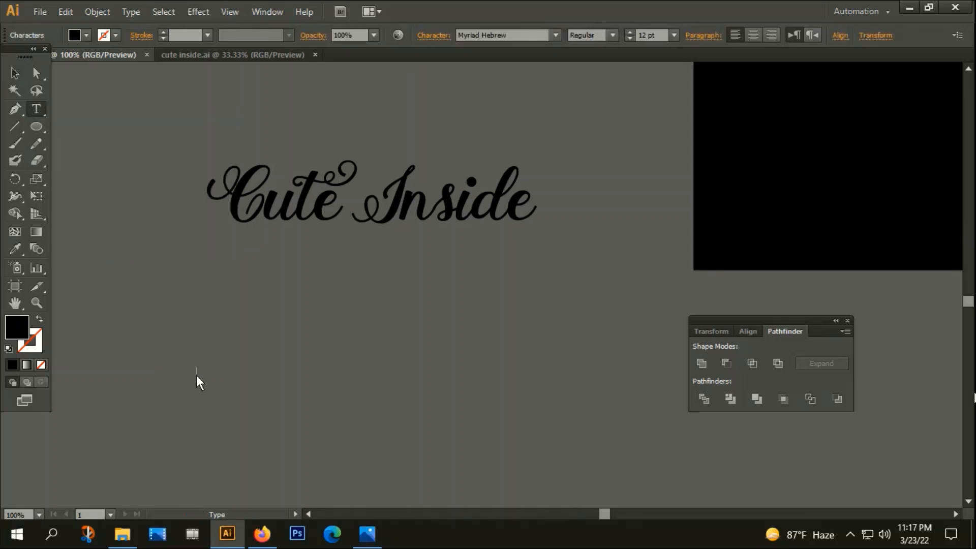
pyautogui.click(14, 73)
pyautogui.moveTo(142, 309); pyautogui.dragTo(225, 404)
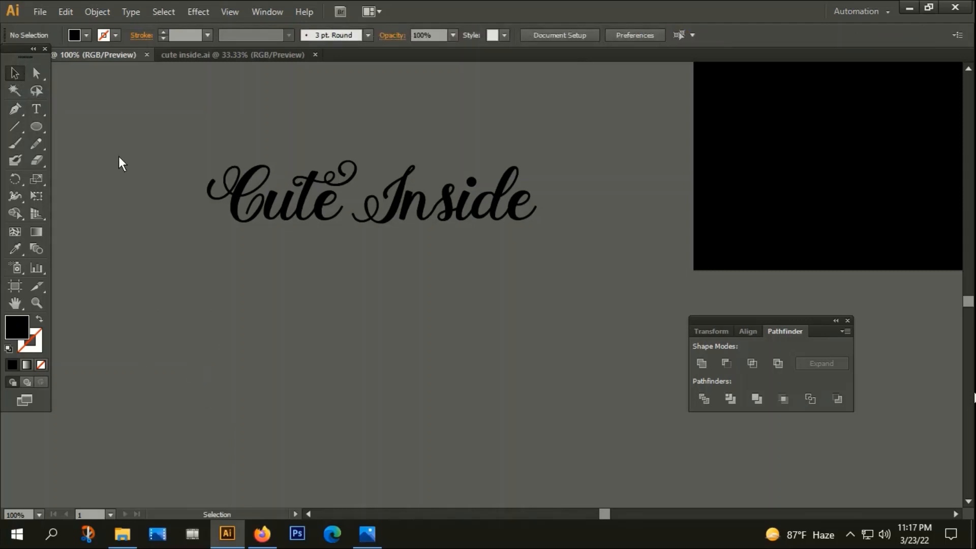
# Nudge the word "Inside" slightly further right from "Cute"
pyautogui.scroll(-2, 285, 181)
pyautogui.scroll(3, 351, 193)
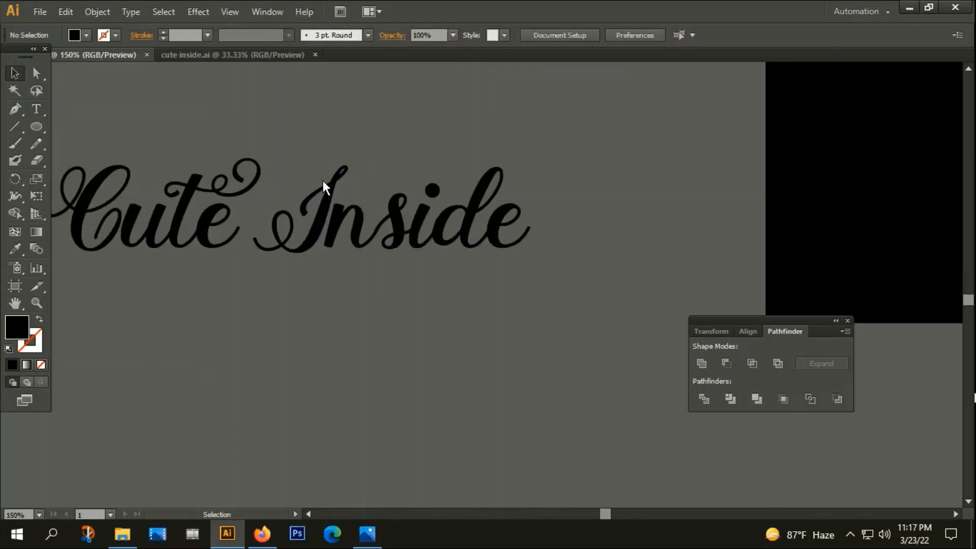
pyautogui.moveTo(312, 150); pyautogui.dragTo(523, 276)
pyautogui.press('Right')
pyautogui.press('Right')
pyautogui.press('Right')
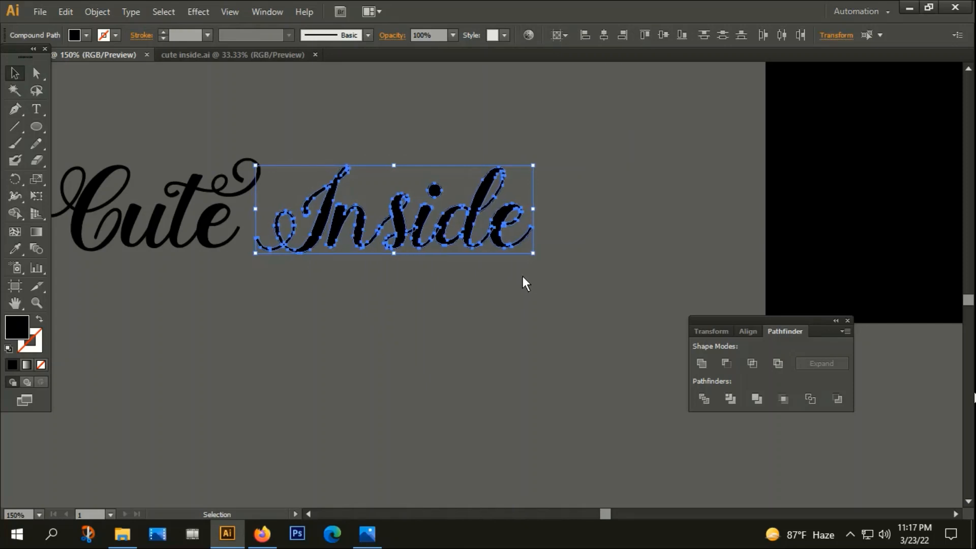
pyautogui.click(379, 342)
# Enlarge the capital "I" of "Inside" proportionally around its centre so it extends above and below the other letters
pyautogui.click(296, 252)
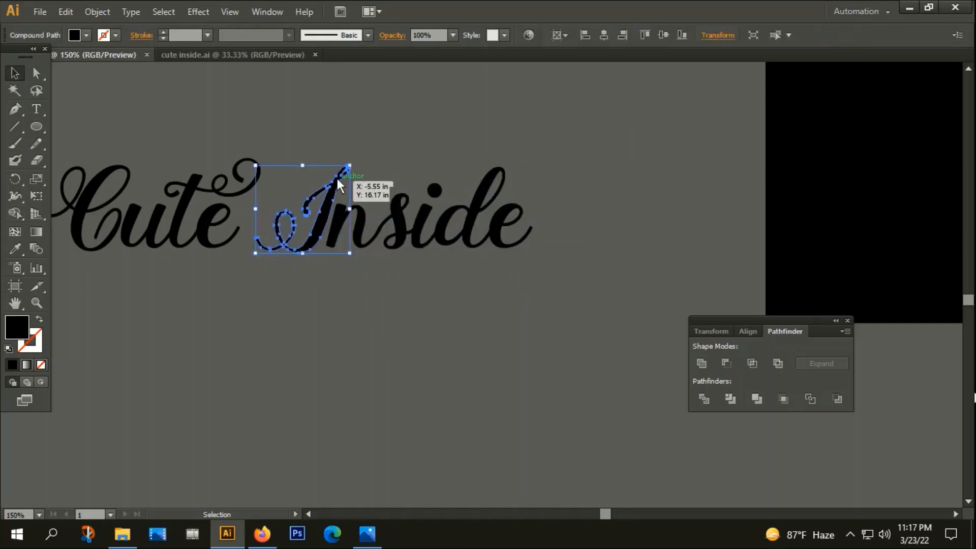
pyautogui.moveTo(350, 163); pyautogui.dragTo(383, 144)
pyautogui.click(374, 363)
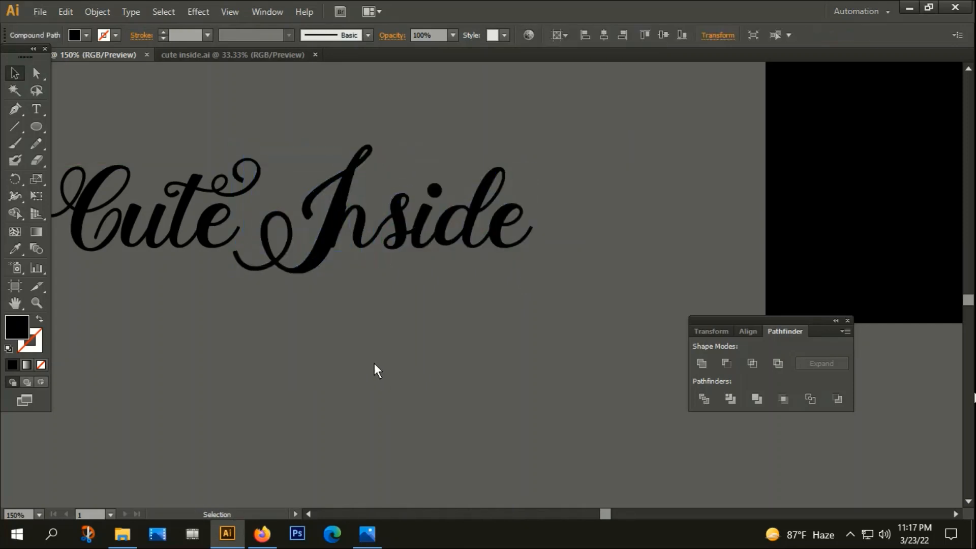
# Shift the letters "nside" right to make room for the enlarged "I"
pyautogui.moveTo(354, 321); pyautogui.dragTo(508, 208)
pyautogui.hotkey('shift', 'Right')
pyautogui.hotkey('shift', 'Right')
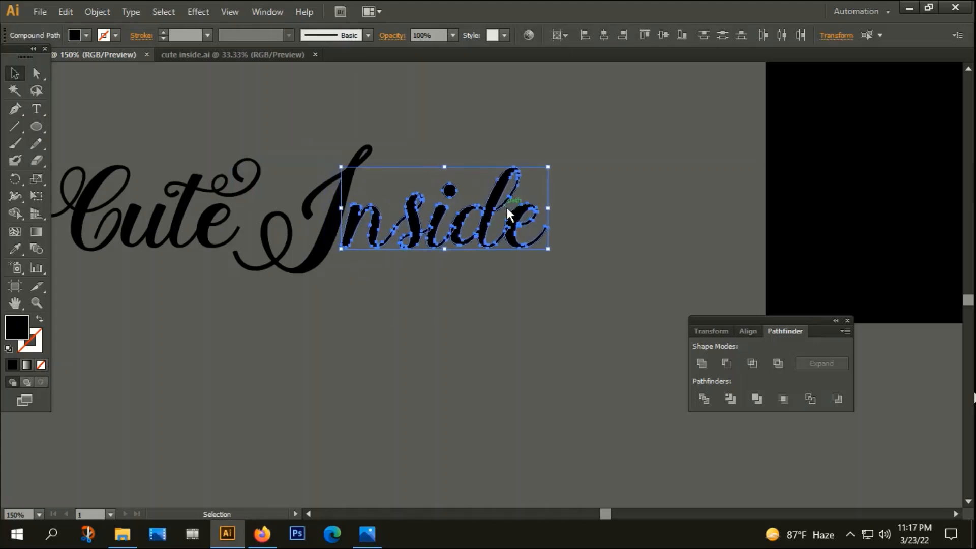
pyautogui.click(516, 114)
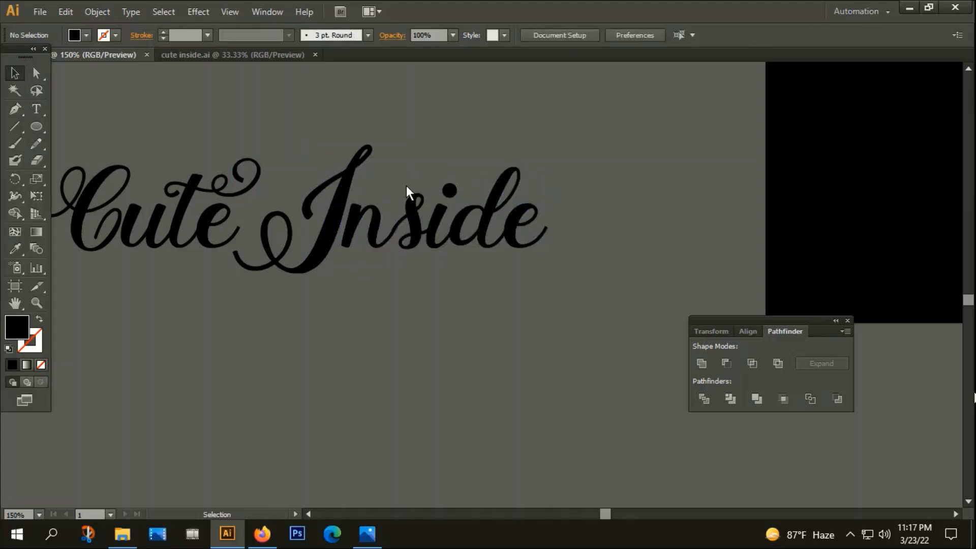
# Compare the adjusted "Cute Inside" lettering with the lettering in the reference t-shirt image
pyautogui.click(349, 177)
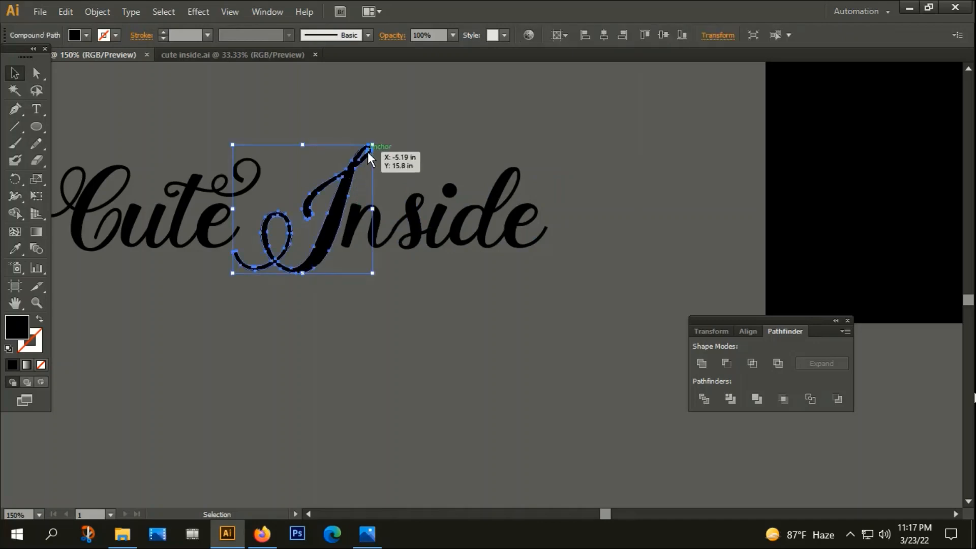
pyautogui.click(380, 126)
pyautogui.moveTo(351, 359); pyautogui.dragTo(437, 355)
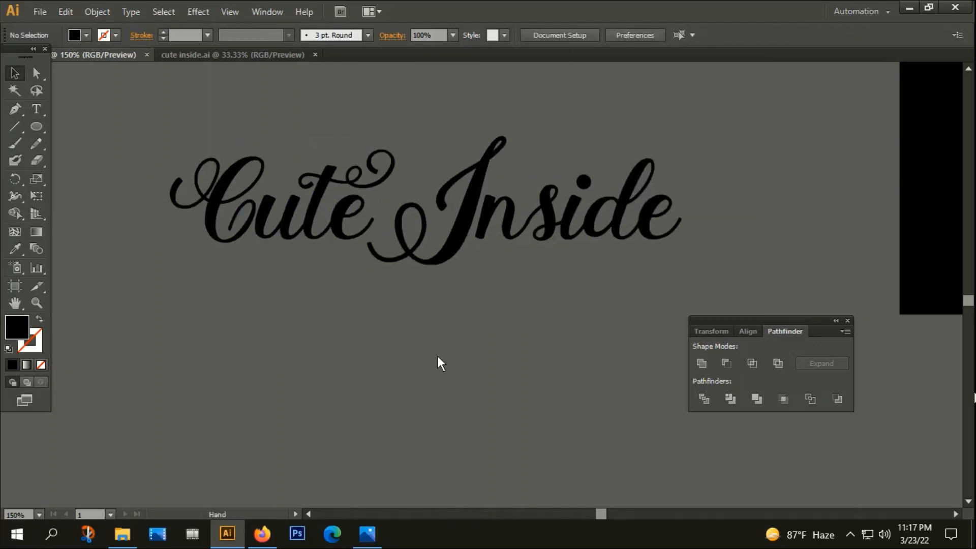
pyautogui.scroll(-4, 362, 215)
pyautogui.scroll(3, 524, 270)
pyautogui.hscroll(3, 312, 249)
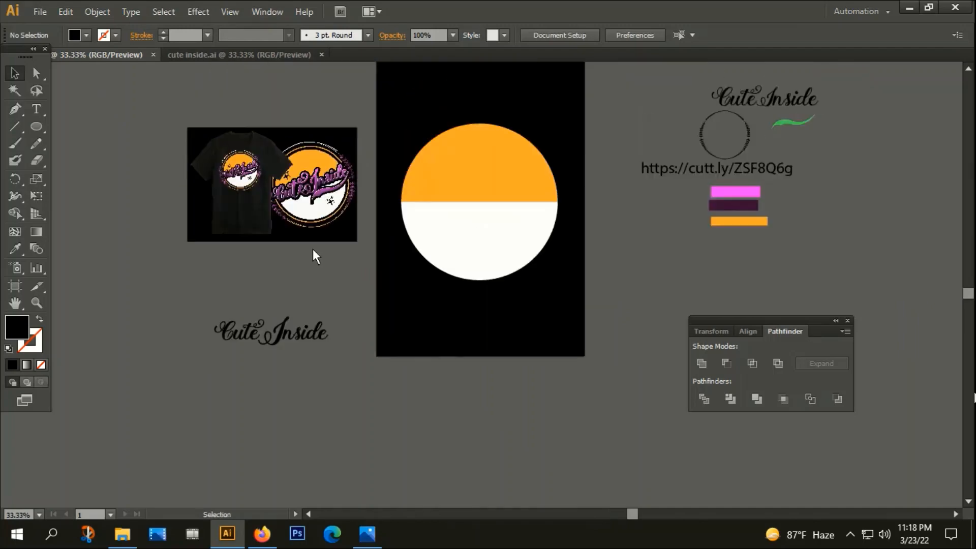
pyautogui.scroll(3, 295, 217)
pyautogui.scroll(-3, 295, 217)
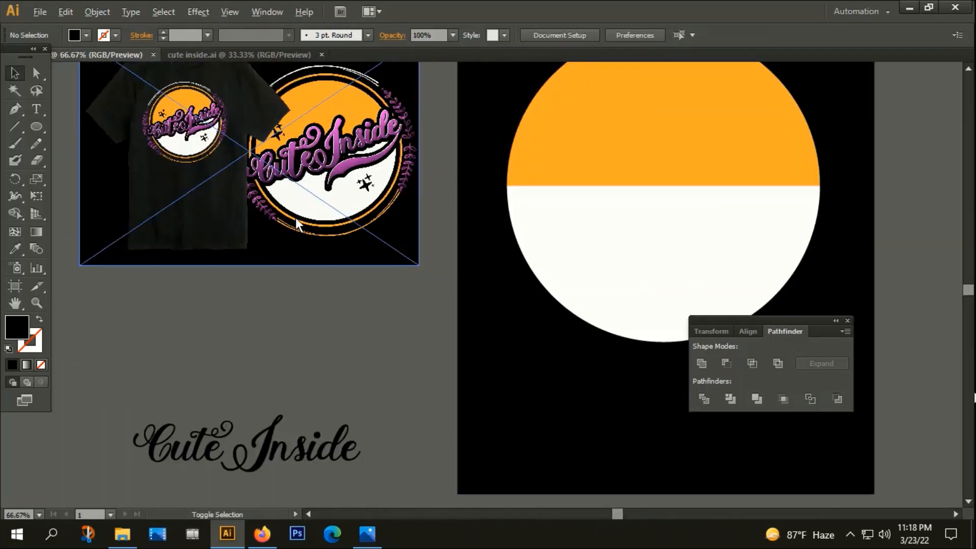
# Enlarge the letter "t" of "Cute" so it extends above and below the neighbouring letters
pyautogui.scroll(-1, 331, 273)
pyautogui.moveTo(349, 281); pyautogui.dragTo(383, 234)
pyautogui.scroll(3, 257, 285)
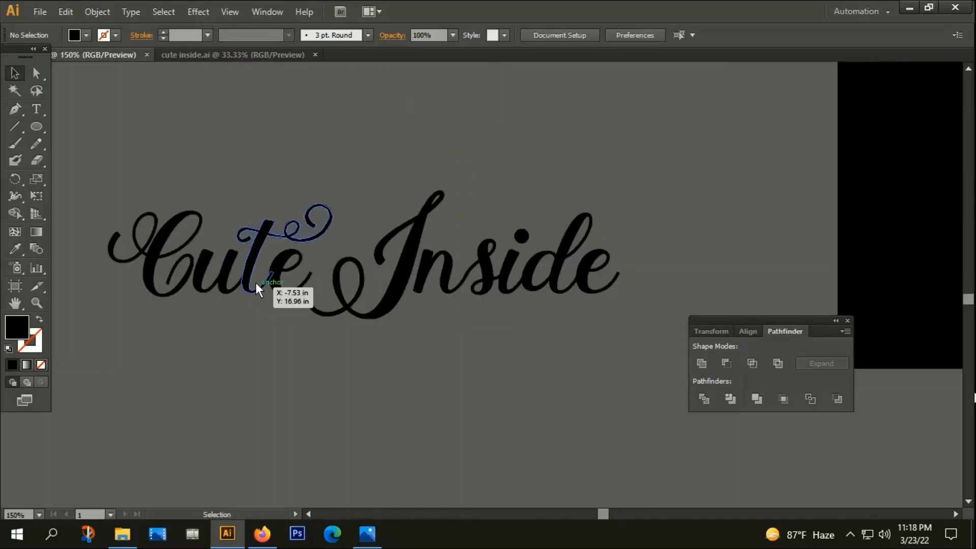
pyautogui.click(252, 275)
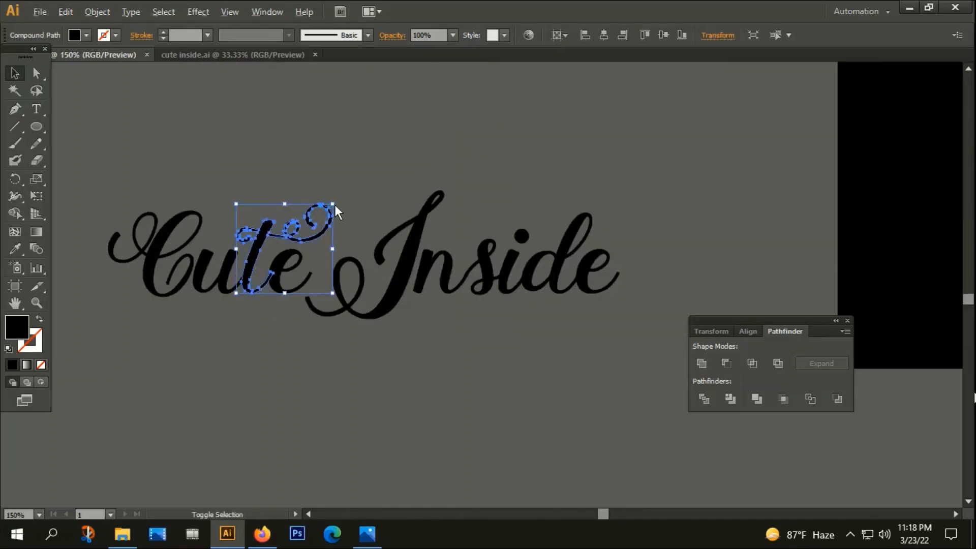
pyautogui.moveTo(334, 206); pyautogui.dragTo(352, 190)
pyautogui.click(352, 190)
# Nudge the "e" of "Cute" right and slightly down to make room for the enlarged "t"
pyautogui.scroll(2, 285, 319)
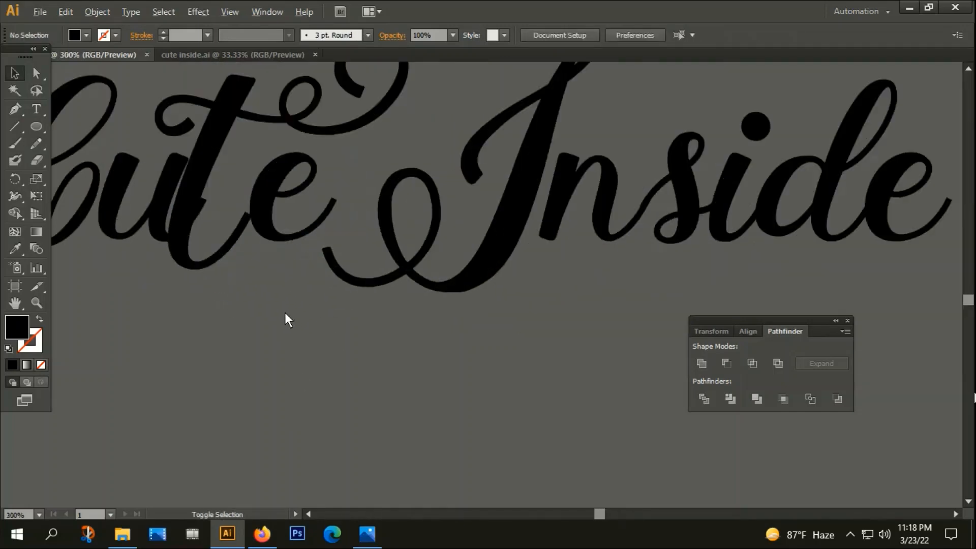
pyautogui.click(272, 236)
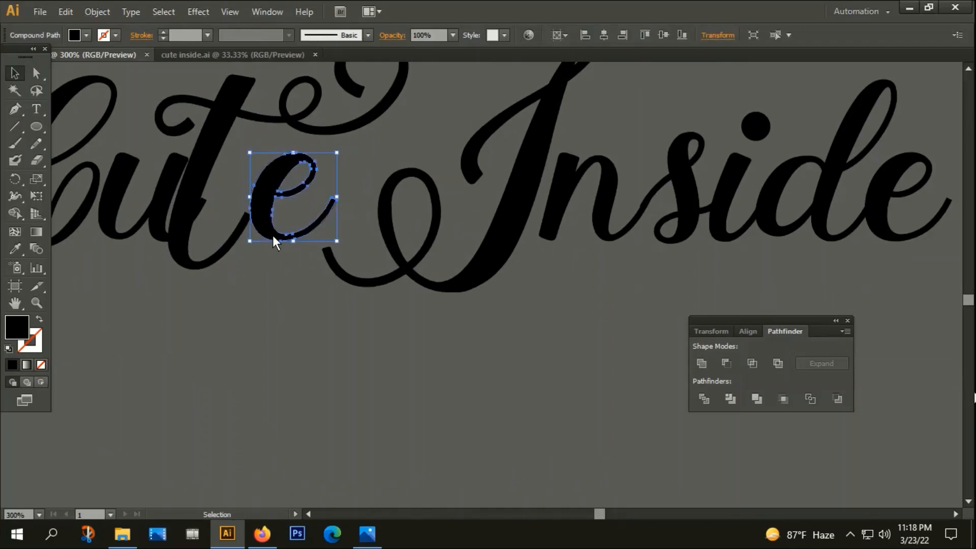
pyautogui.press('Right')
pyautogui.press('Right')
pyautogui.press('Right')
pyautogui.press('Right')
pyautogui.press('Right')
pyautogui.press('Right')
pyautogui.press('Right')
pyautogui.press('Right')
pyautogui.press('Right')
pyautogui.press('Right')
pyautogui.press('Right')
pyautogui.press('Right')
pyautogui.press('Right')
pyautogui.press('Right')
pyautogui.press('Down')
pyautogui.press('Down')
pyautogui.press('Down')
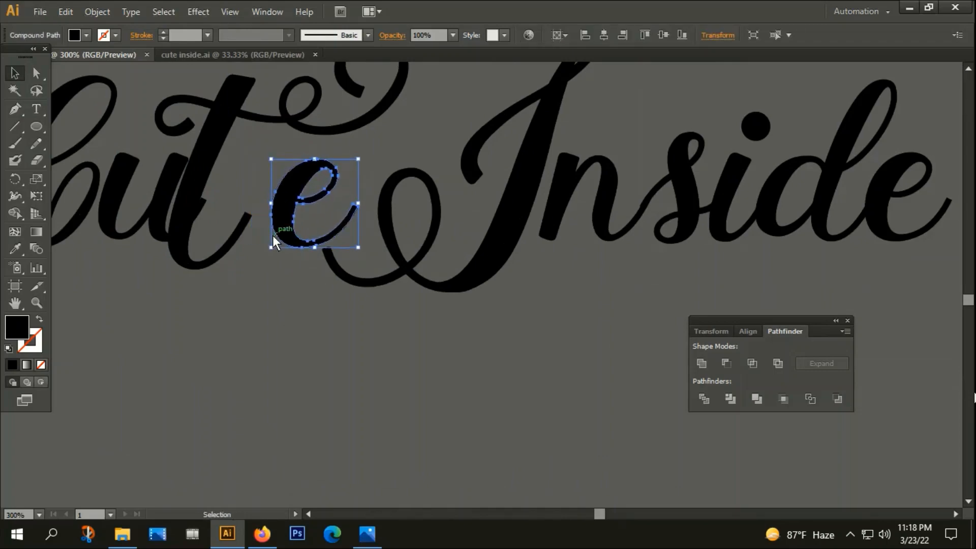
# Nudge the enlarged "t" right until its tail joins the "e" of "Cute"
pyautogui.click(223, 94)
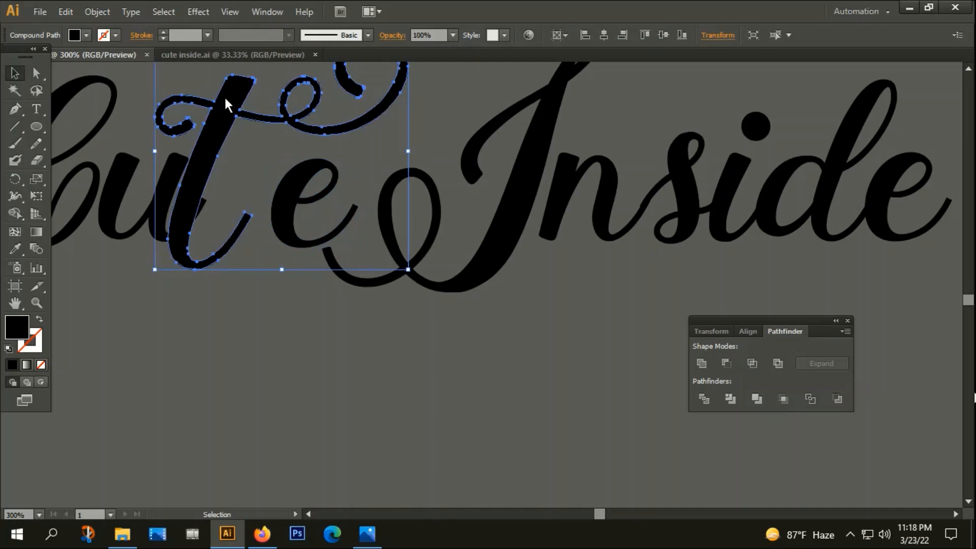
pyautogui.press('Right')
pyautogui.press('Right')
pyautogui.press('Right')
pyautogui.press('Right')
pyautogui.press('Right')
pyautogui.press('Right')
pyautogui.press('Right')
pyautogui.press('Right')
pyautogui.press('Right')
pyautogui.press('Right')
pyautogui.press('Right')
pyautogui.press('Right')
pyautogui.press('Right')
pyautogui.press('Right')
pyautogui.press('Right')
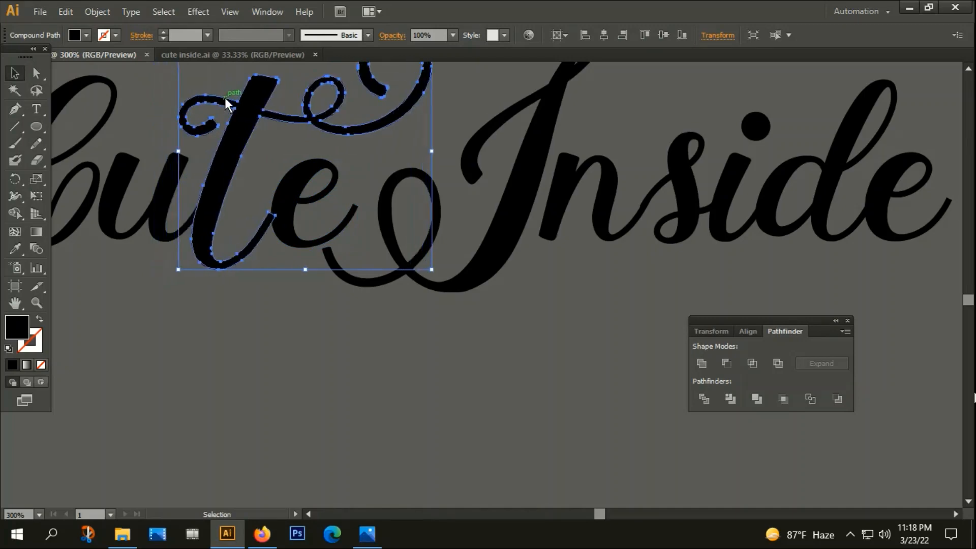
pyautogui.press('Right')
pyautogui.press('Right')
pyautogui.click(306, 300)
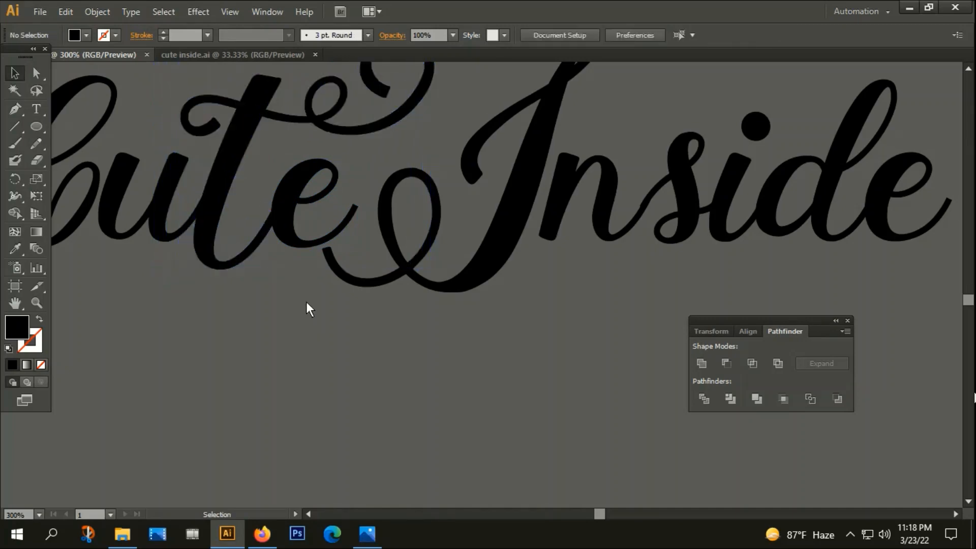
# Group all the "Cute Inside" letters and move the group slightly up
pyautogui.scroll(-3, 304, 271)
pyautogui.moveTo(145, 171); pyautogui.dragTo(627, 337)
pyautogui.rightClick(278, 208)
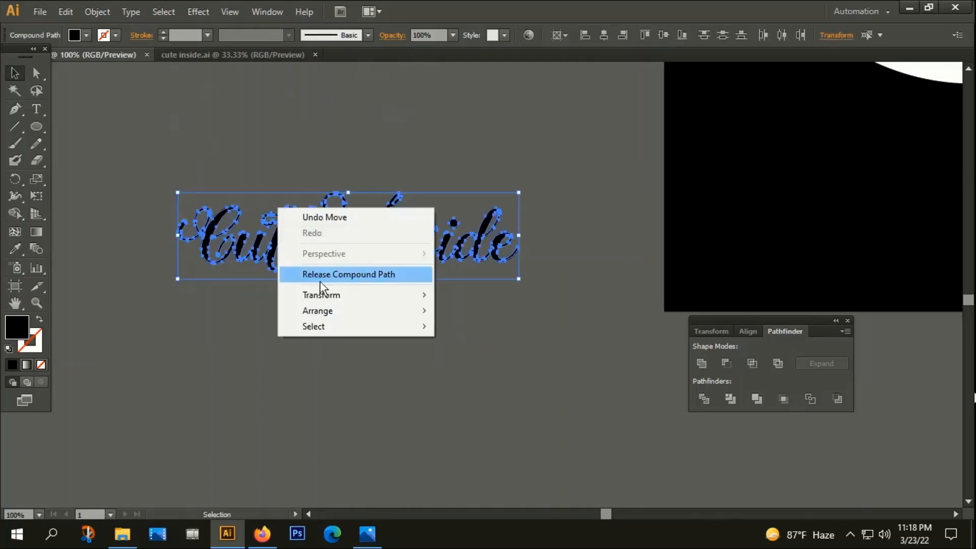
pyautogui.click(96, 11)
pyautogui.click(115, 65)
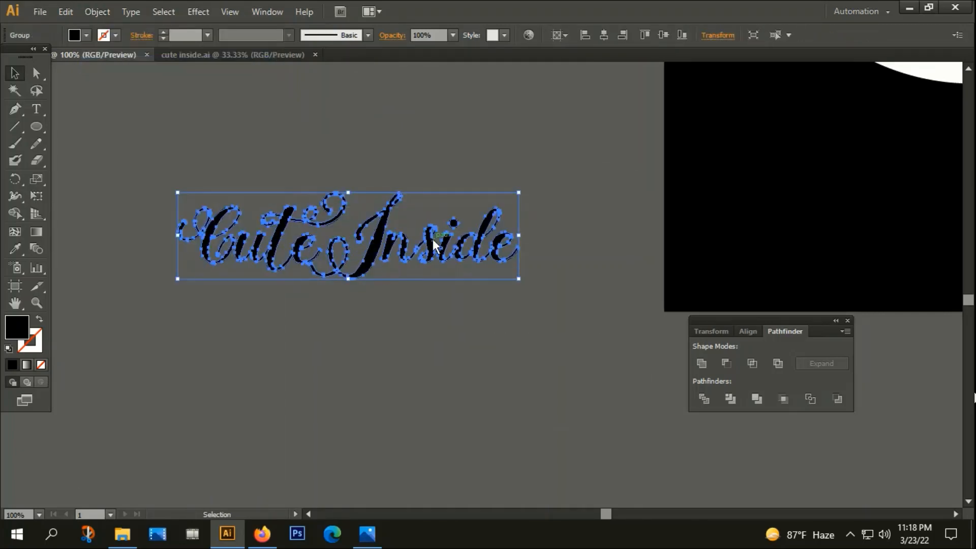
pyautogui.moveTo(395, 240); pyautogui.dragTo(390, 221)
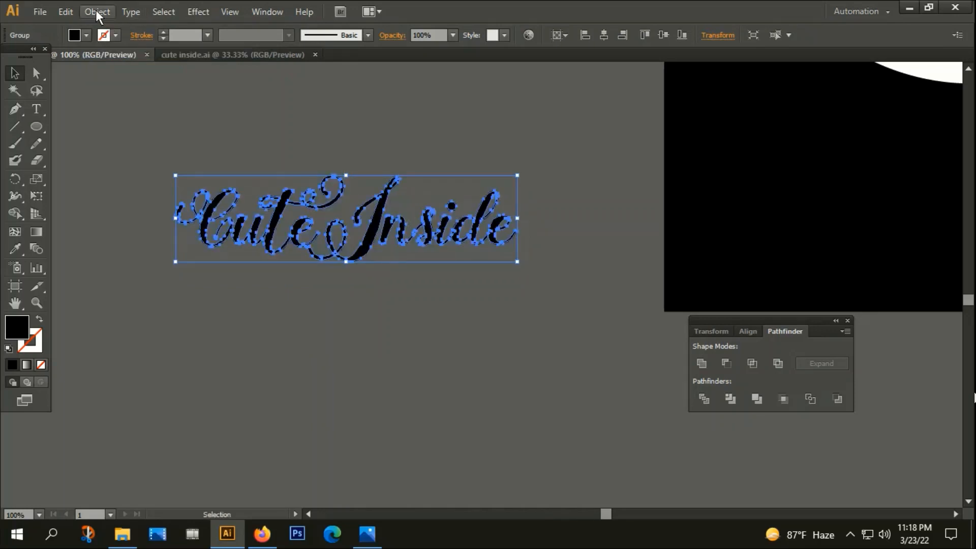
pyautogui.click(269, 116)
# Offset the path of the grouped "Cute Inside" lettering by 2 px with Round joins
pyautogui.scroll(-3, 297, 178)
pyautogui.scroll(3, 303, 198)
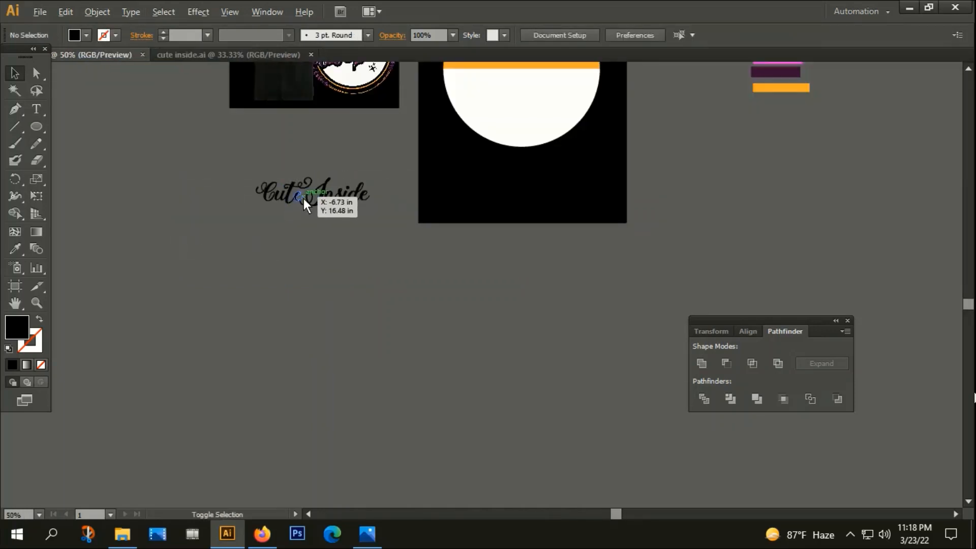
pyautogui.click(319, 202)
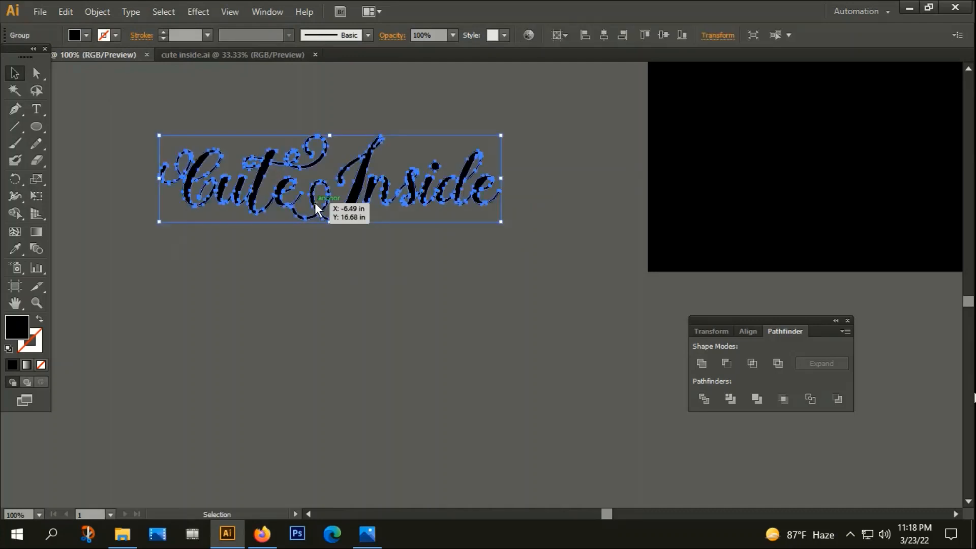
pyautogui.click(97, 12)
pyautogui.moveTo(141, 309)
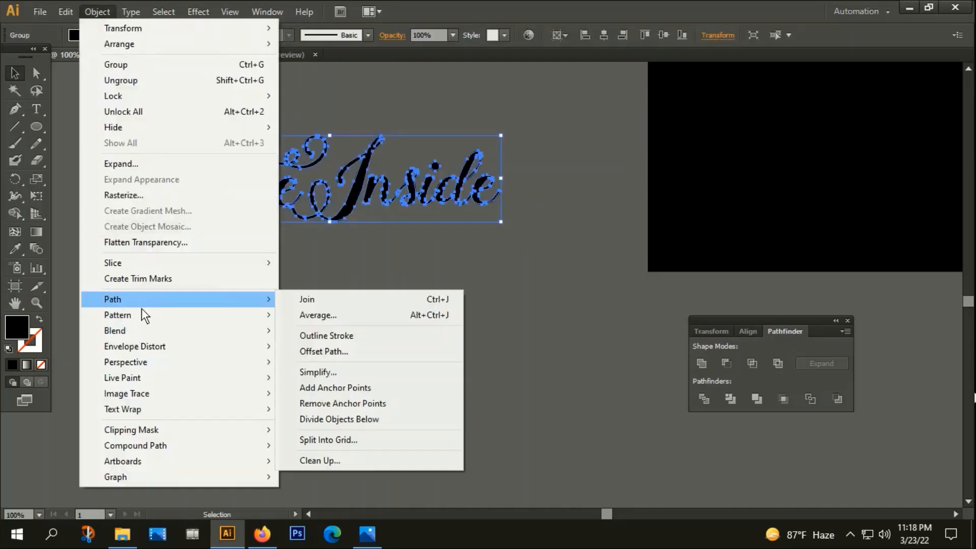
pyautogui.click(316, 349)
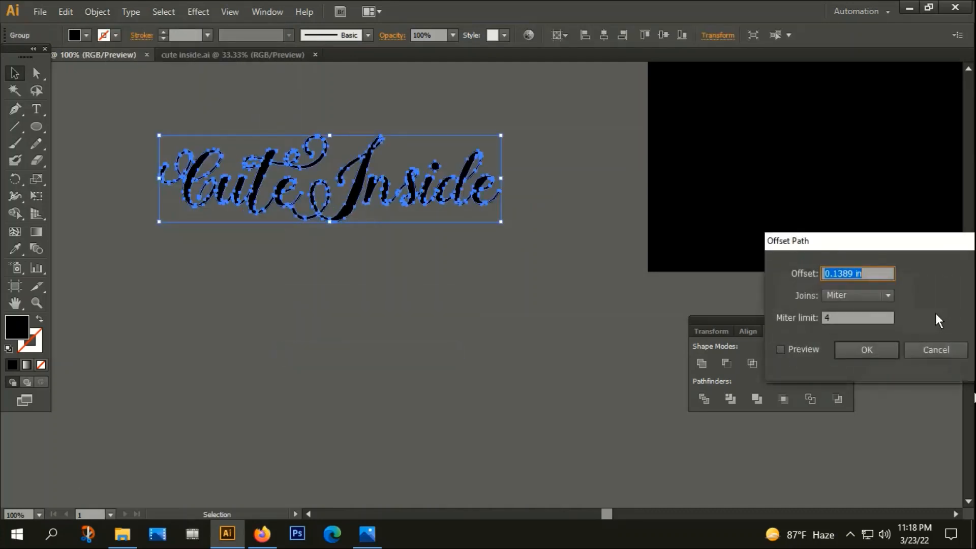
pyautogui.write('2px')
pyautogui.click(842, 294)
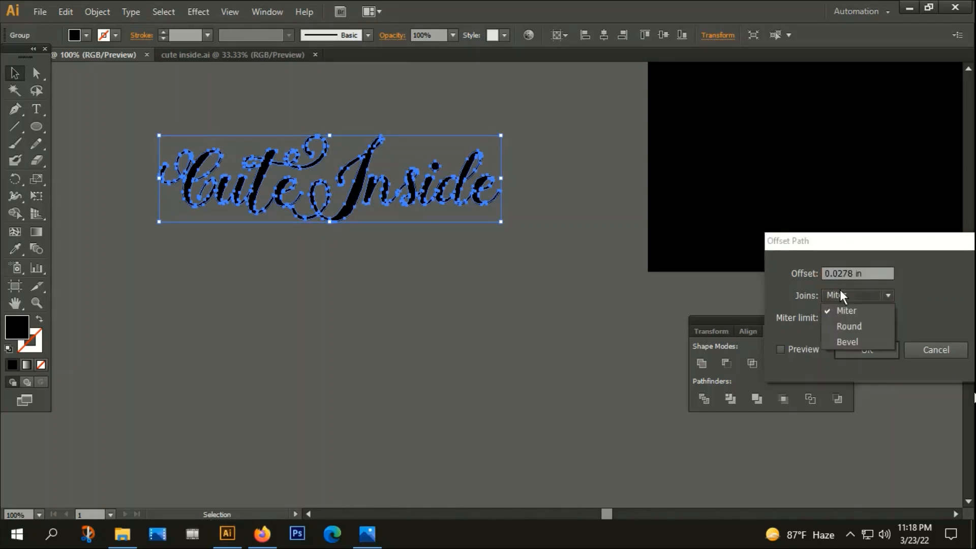
pyautogui.click(855, 325)
pyautogui.click(862, 351)
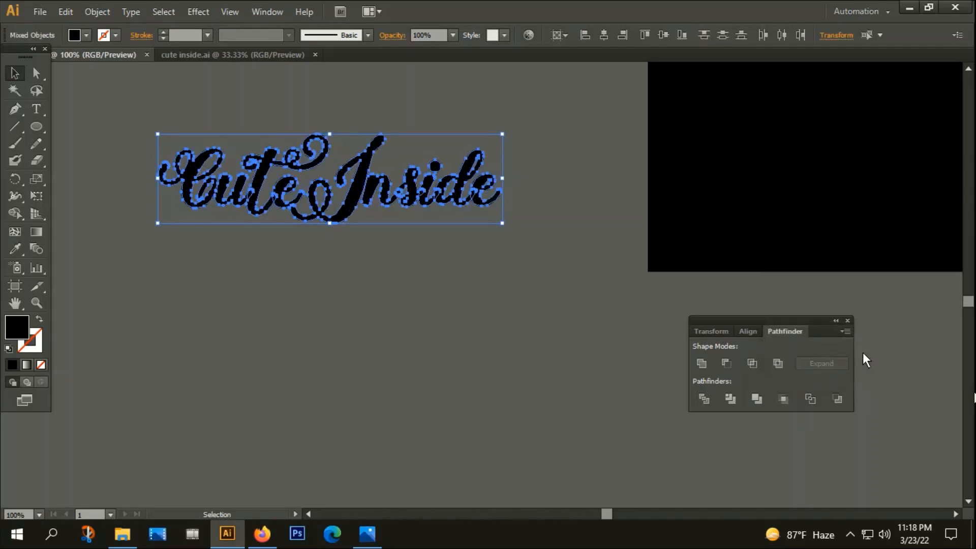
pyautogui.click(334, 270)
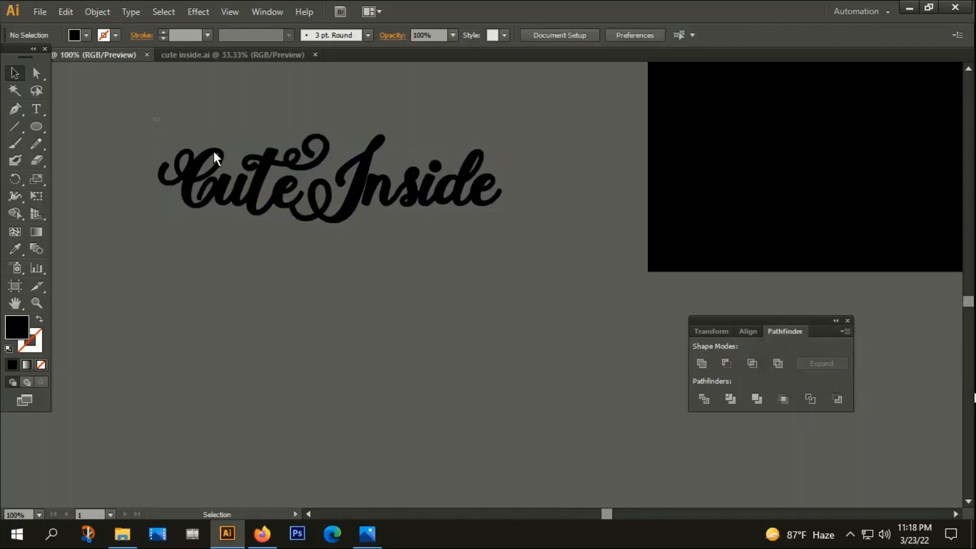
# Unite the "Cute Inside" letters and their offset outlines with the Pathfinder
pyautogui.moveTo(154, 119); pyautogui.dragTo(532, 253)
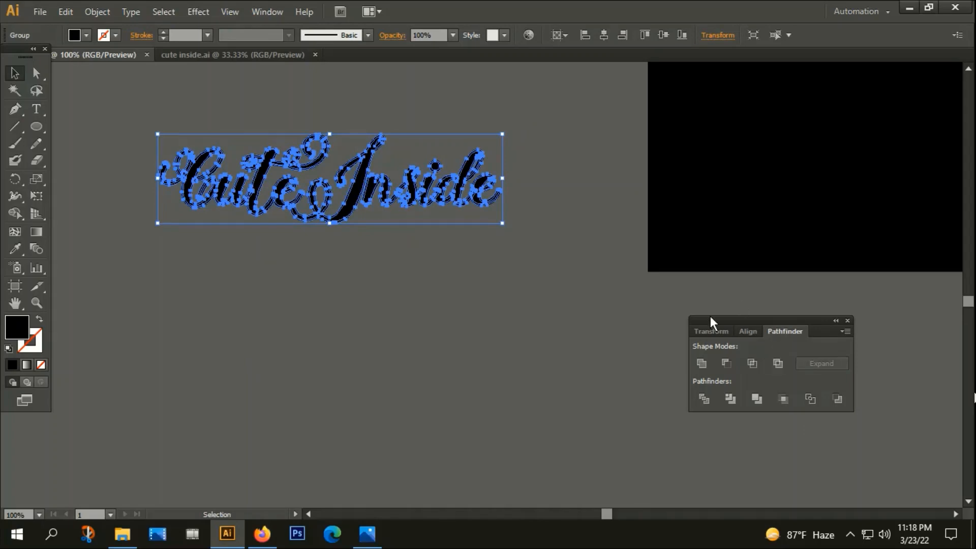
pyautogui.click(270, 12)
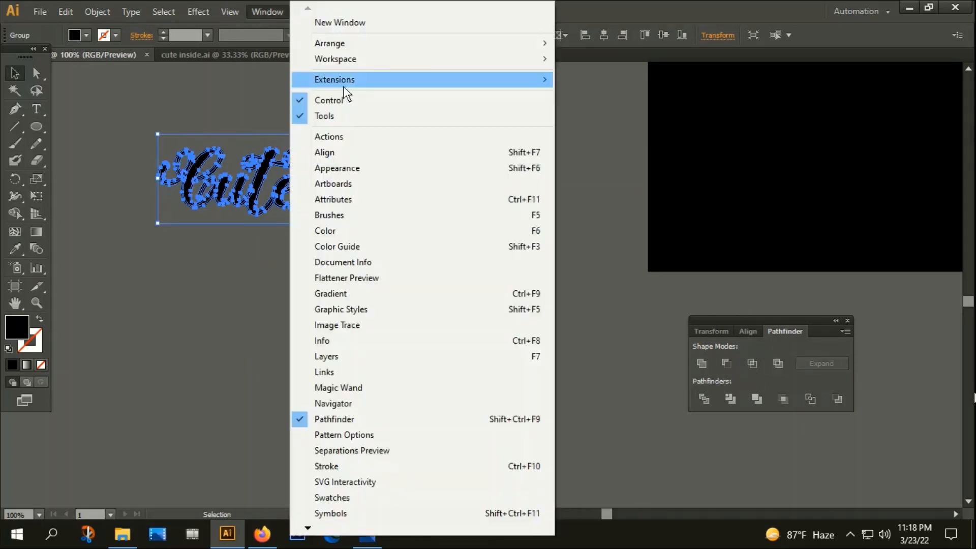
pyautogui.click(278, 353)
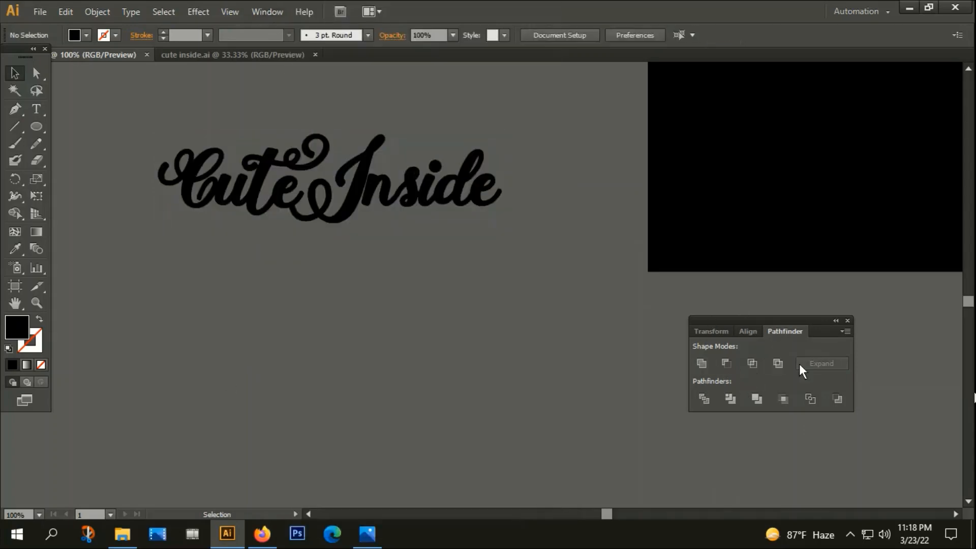
pyautogui.moveTo(123, 262); pyautogui.dragTo(449, 176)
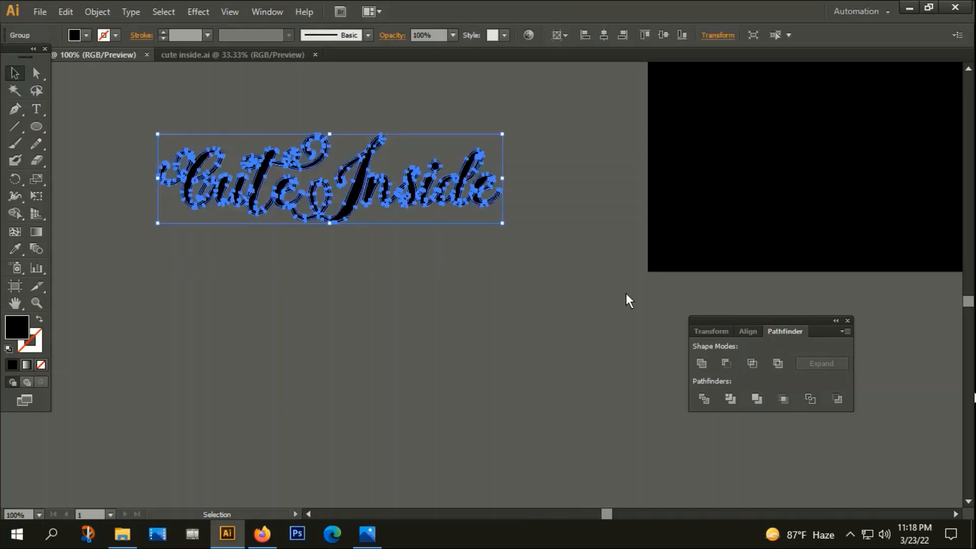
pyautogui.click(704, 366)
pyautogui.click(382, 279)
# Place a copy of the green swoosh from the artwork beside the artboard beneath the word "Inside"
pyautogui.scroll(-1, 378, 240)
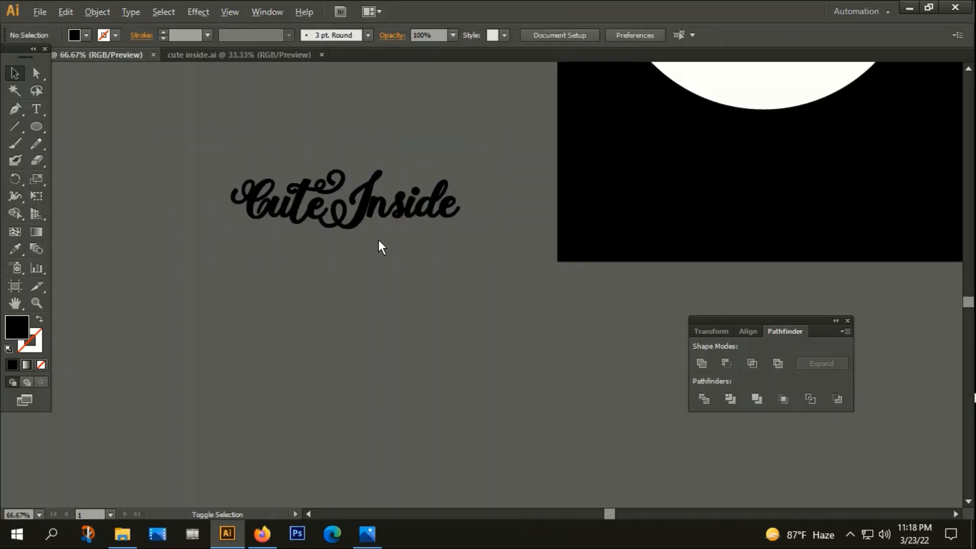
pyautogui.moveTo(380, 240); pyautogui.dragTo(377, 297)
pyautogui.click(364, 230)
pyautogui.scroll(-1, 365, 230)
pyautogui.click(679, 219)
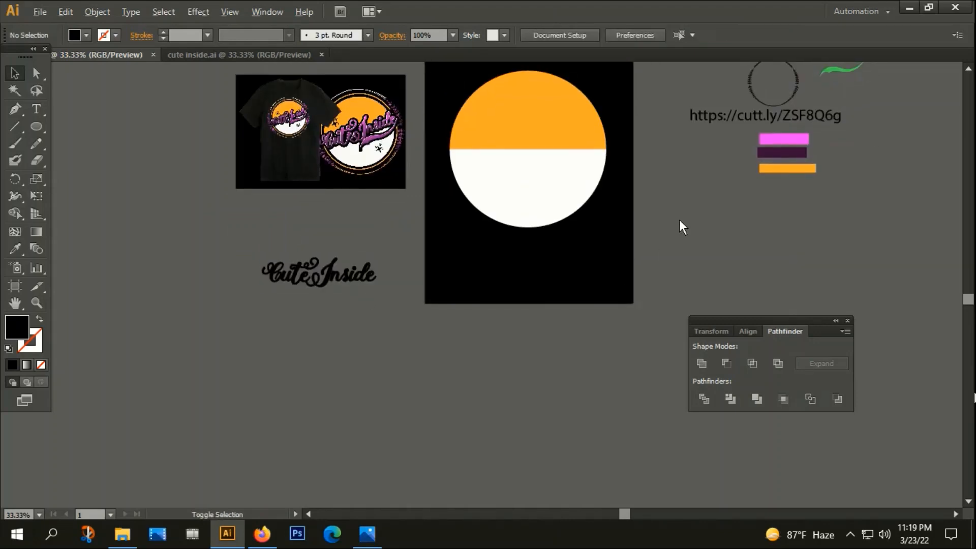
pyautogui.click(847, 72)
pyautogui.moveTo(865, 167); pyautogui.dragTo(810, 234)
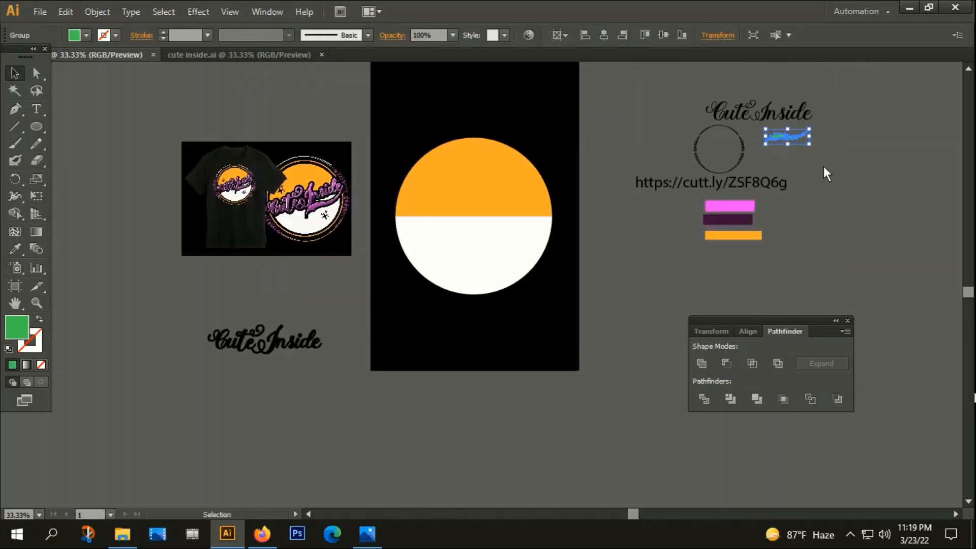
pyautogui.click(823, 167)
pyautogui.moveTo(790, 138); pyautogui.dragTo(294, 366)
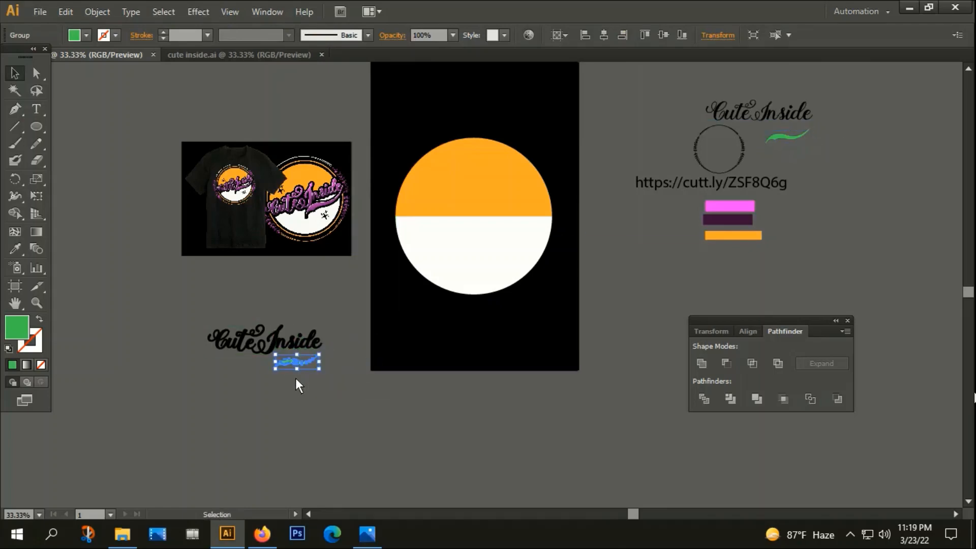
pyautogui.scroll(3, 295, 377)
pyautogui.scroll(-2, 378, 344)
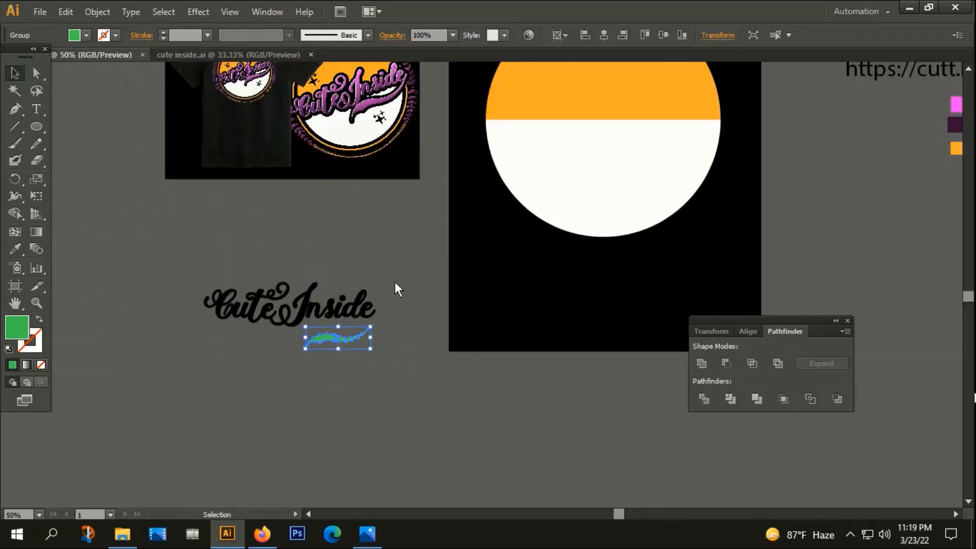
# Move the green swoosh up so its thin end meets the final "e" of "Inside"
pyautogui.click(393, 384)
pyautogui.scroll(3, 360, 353)
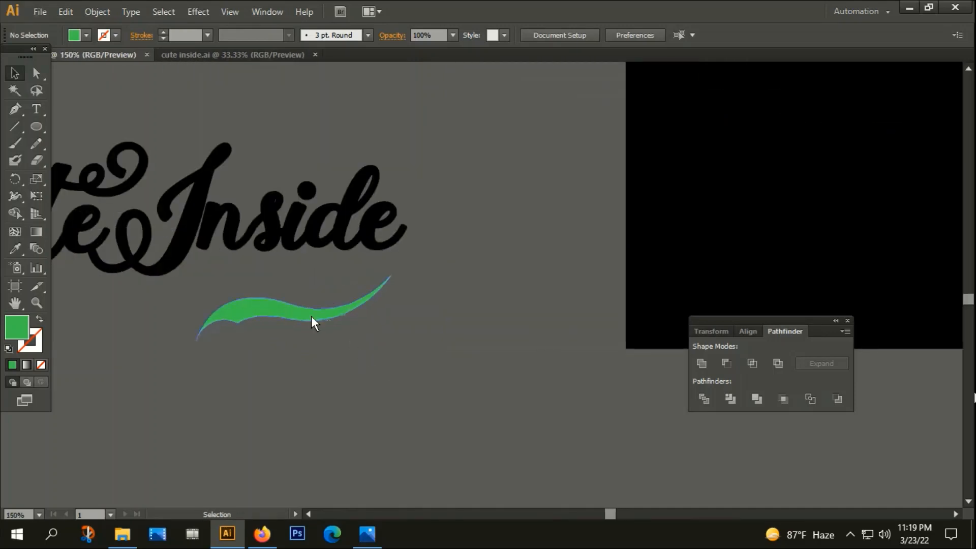
pyautogui.moveTo(298, 319); pyautogui.dragTo(305, 282)
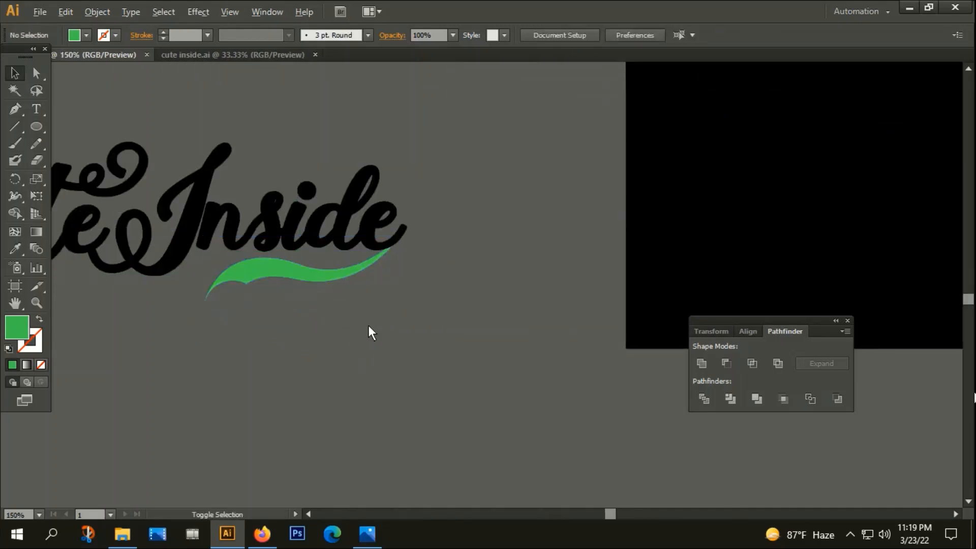
pyautogui.scroll(-1, 371, 332)
pyautogui.moveTo(402, 224); pyautogui.dragTo(400, 225)
# Recolour the swoosh black by sampling the lettering with the Eyedropper
pyautogui.click(376, 237)
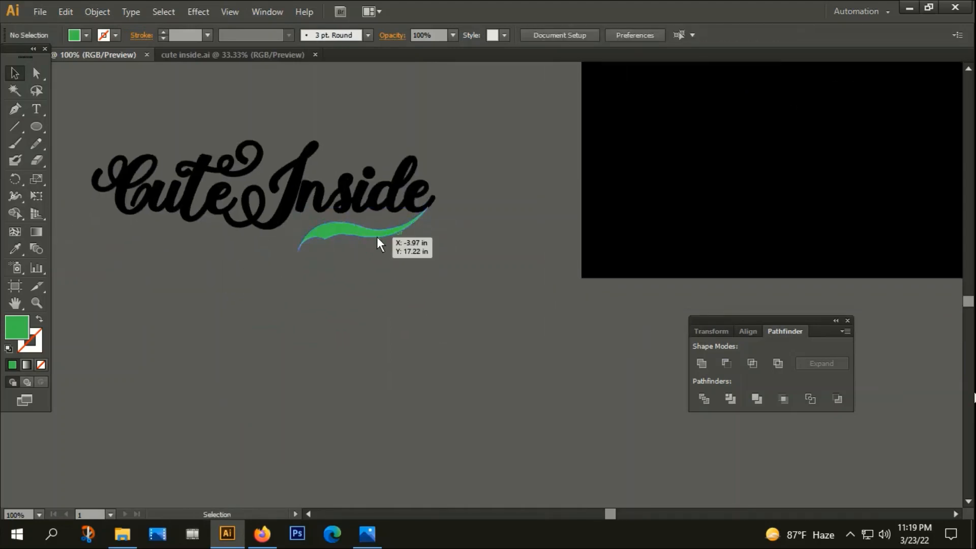
pyautogui.press('i')
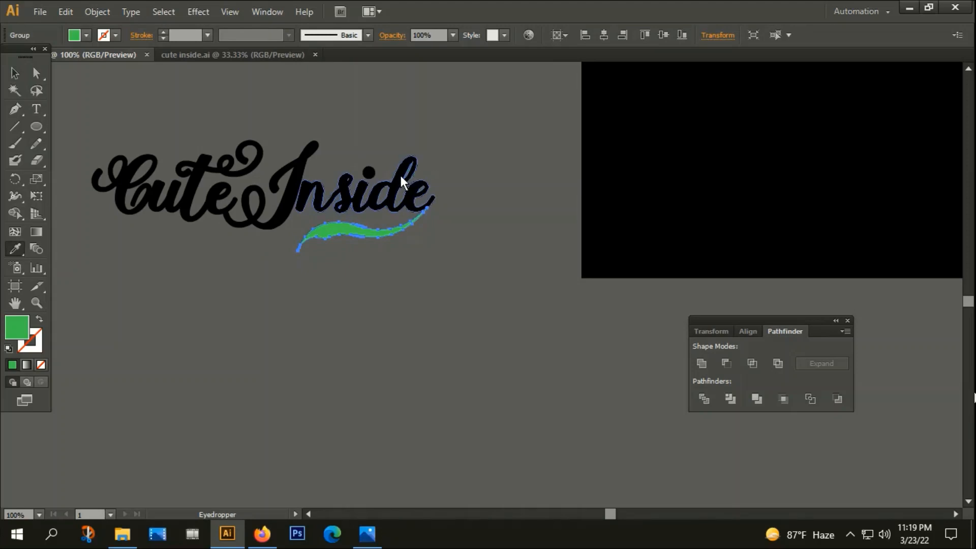
pyautogui.click(400, 175)
pyautogui.press('v')
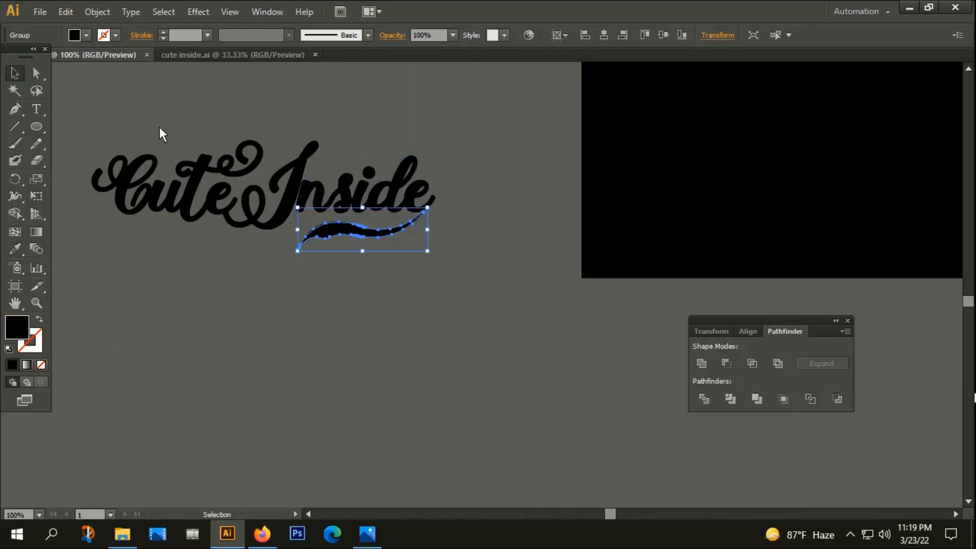
pyautogui.click(160, 127)
# Enlarge the black swoosh under "Inside" slightly
pyautogui.click(337, 239)
pyautogui.moveTo(429, 250); pyautogui.dragTo(433, 260)
pyautogui.click(419, 302)
# Move the "Cute Inside" lettering together with its swoosh onto the middle of the orange and white circle
pyautogui.scroll(-2, 419, 302)
pyautogui.moveTo(251, 191); pyautogui.dragTo(402, 307)
pyautogui.scroll(-1, 402, 306)
pyautogui.moveTo(388, 271); pyautogui.dragTo(580, 148)
pyautogui.press('space')
pyautogui.moveTo(622, 206); pyautogui.dragTo(402, 283)
pyautogui.scroll(2, 399, 237)
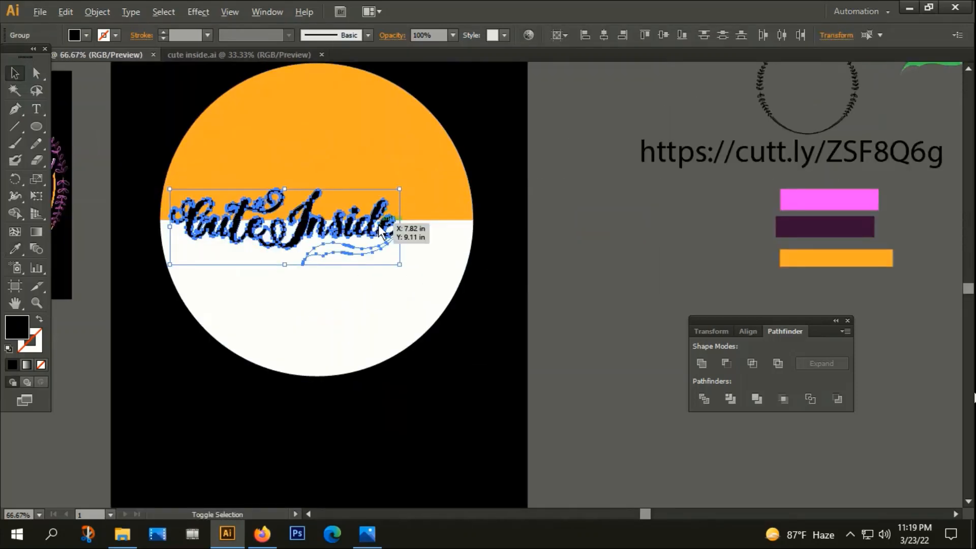
# Bring the lettering and swoosh to the front and enlarge them to span the full width of the circle
pyautogui.moveTo(400, 193); pyautogui.dragTo(416, 182)
pyautogui.rightClick(366, 220)
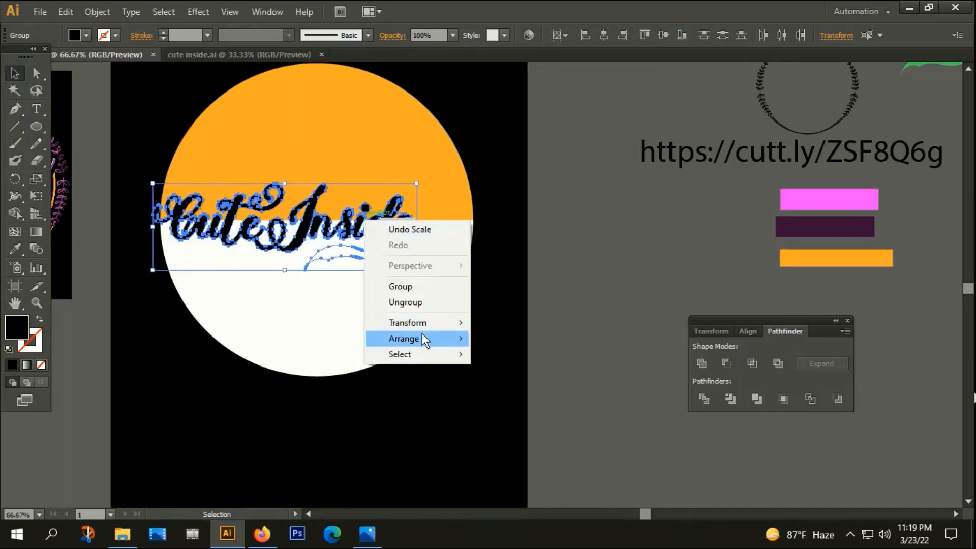
pyautogui.moveTo(422, 333)
pyautogui.click(545, 338)
pyautogui.moveTo(385, 264); pyautogui.dragTo(475, 285)
pyautogui.moveTo(388, 220); pyautogui.dragTo(386, 234)
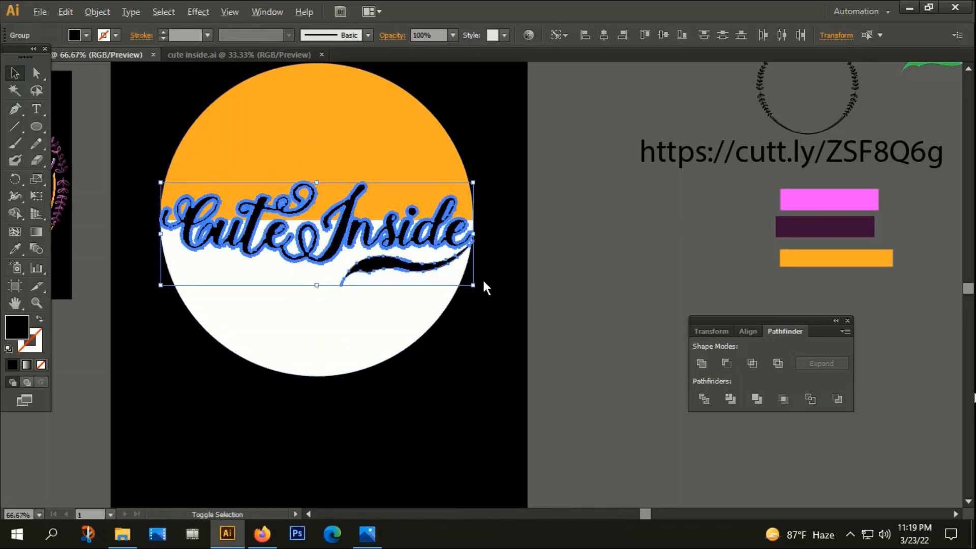
# Enlarge the "Cute Inside" lettering and its swoosh slightly and raise them over the circle's orange and white boundary
pyautogui.moveTo(475, 285); pyautogui.dragTo(479, 287)
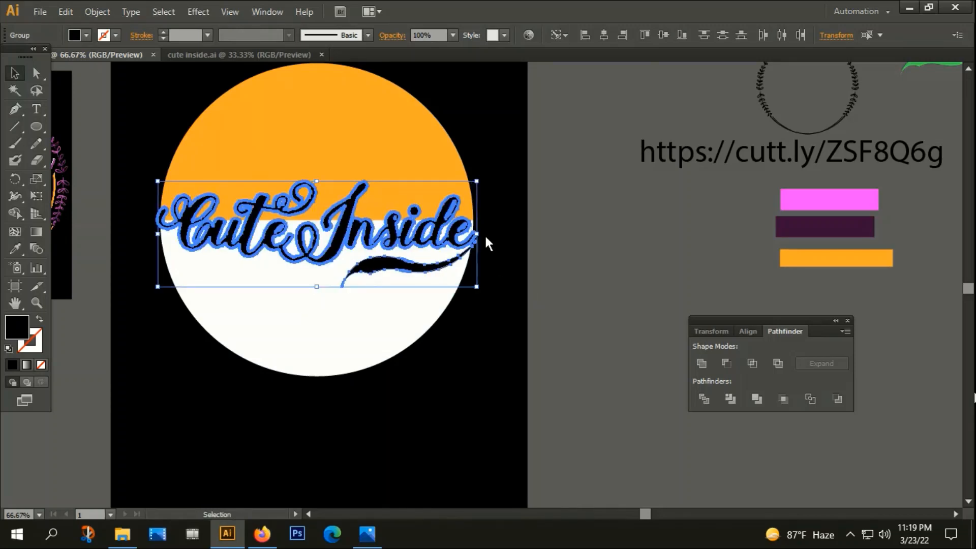
pyautogui.moveTo(460, 234); pyautogui.dragTo(464, 221)
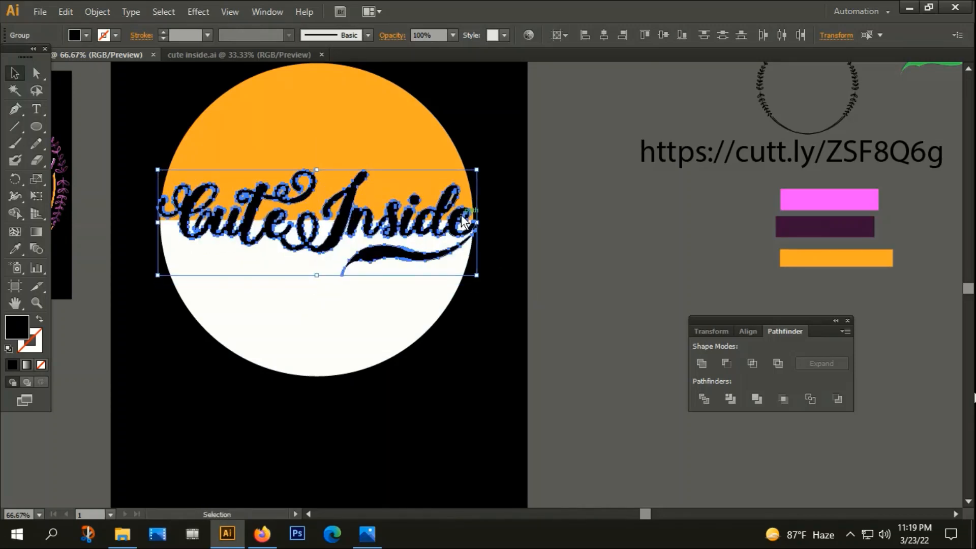
pyautogui.click(557, 273)
# Move the swoosh up and inward so it sits closer beneath "Inside" and within the circle's edge
pyautogui.scroll(2, 458, 229)
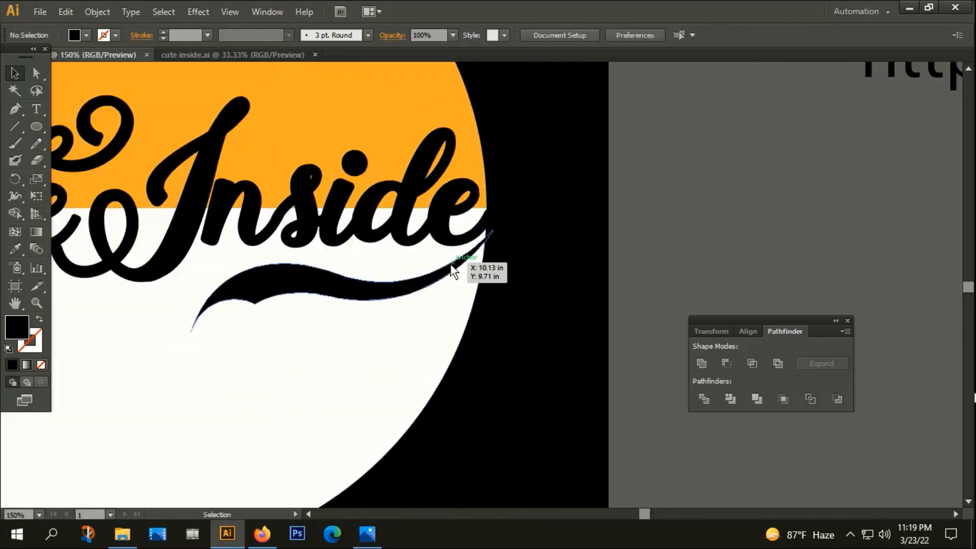
pyautogui.moveTo(448, 264); pyautogui.dragTo(441, 255)
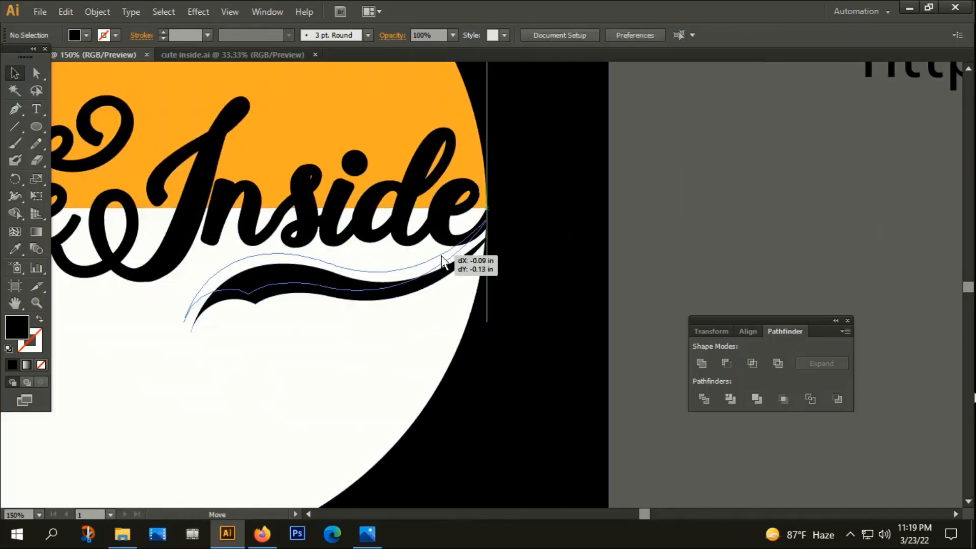
pyautogui.click(627, 260)
pyautogui.scroll(-2, 471, 288)
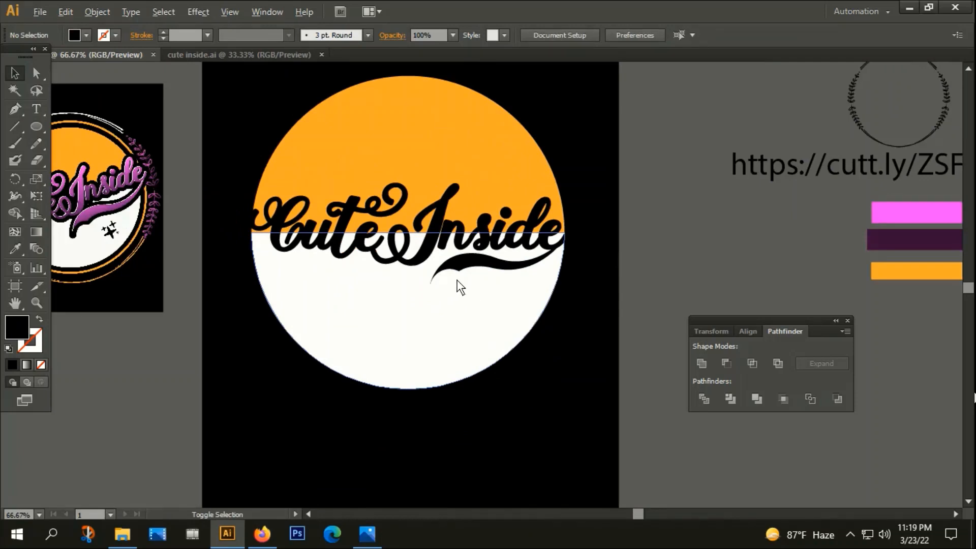
# Enlarge the swoosh and reposition it beneath "Inside" so its thin tip meets the end of the final "e"
pyautogui.scroll(-1, 465, 280)
pyautogui.click(469, 267)
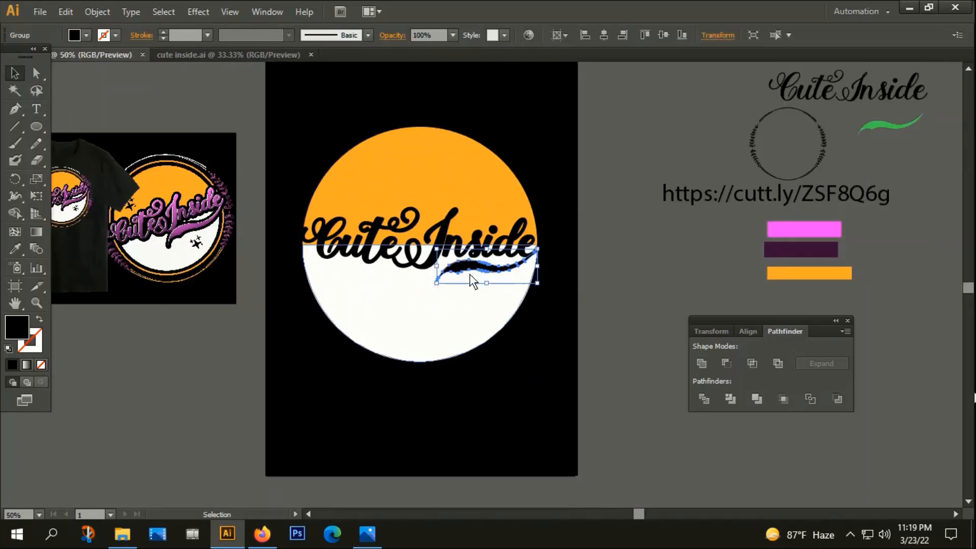
pyautogui.scroll(3, 469, 274)
pyautogui.moveTo(371, 299); pyautogui.dragTo(355, 305)
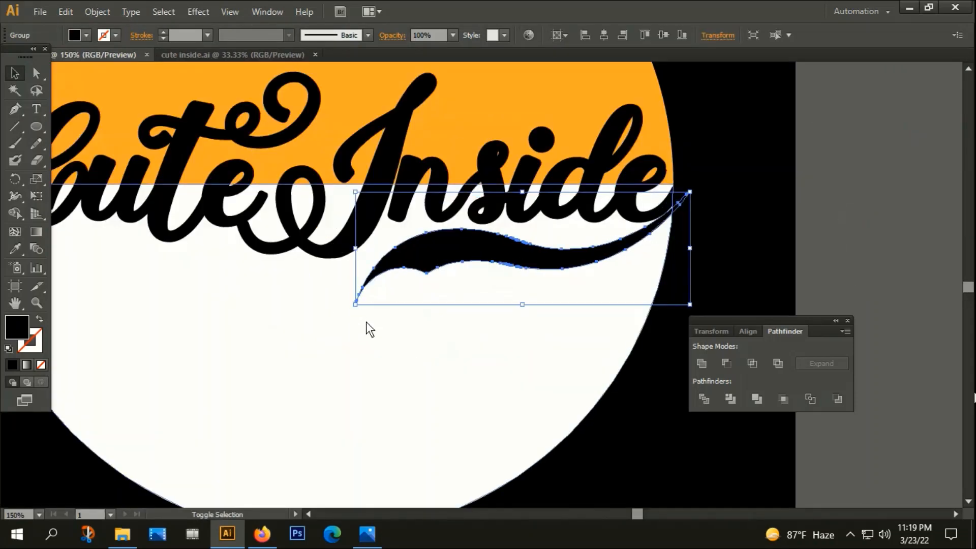
pyautogui.moveTo(465, 249); pyautogui.dragTo(437, 269)
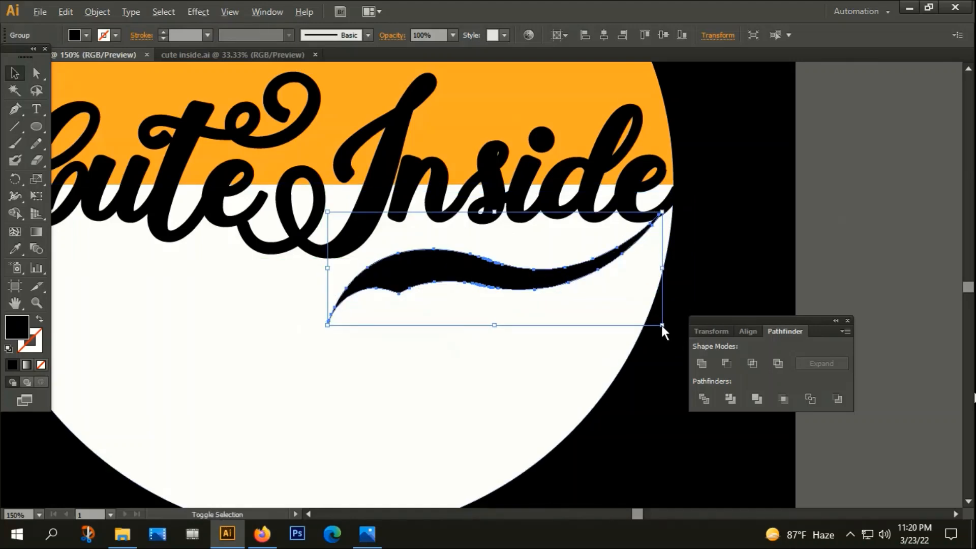
pyautogui.moveTo(661, 325); pyautogui.dragTo(680, 331)
pyautogui.moveTo(613, 268); pyautogui.dragTo(609, 255)
pyautogui.click(728, 232)
pyautogui.moveTo(555, 269); pyautogui.dragTo(545, 278)
pyautogui.scroll(-3, 737, 239)
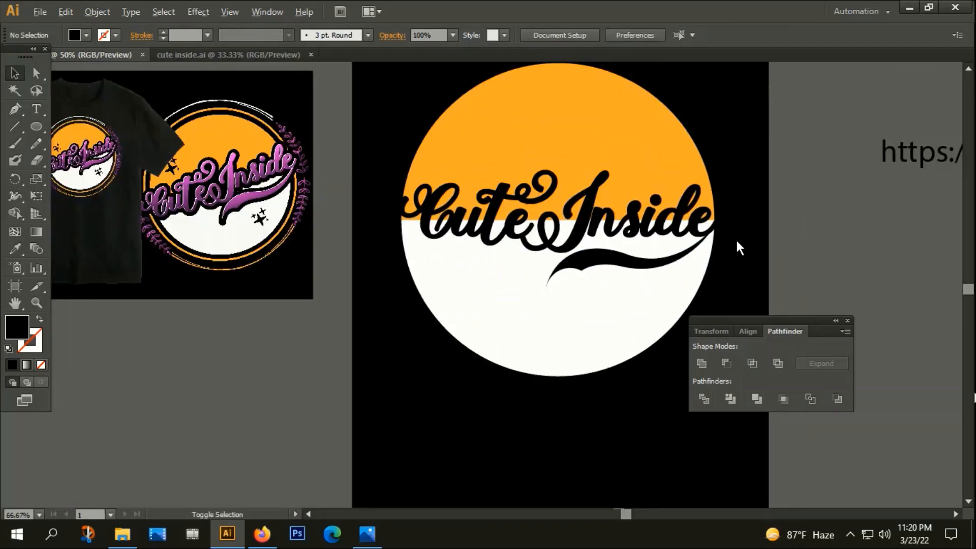
# Group the "Cute Inside" lettering with the swoosh and enlarge the group slightly across the circle
pyautogui.keyDown('shift'); pyautogui.click(629, 236); pyautogui.keyUp('shift')
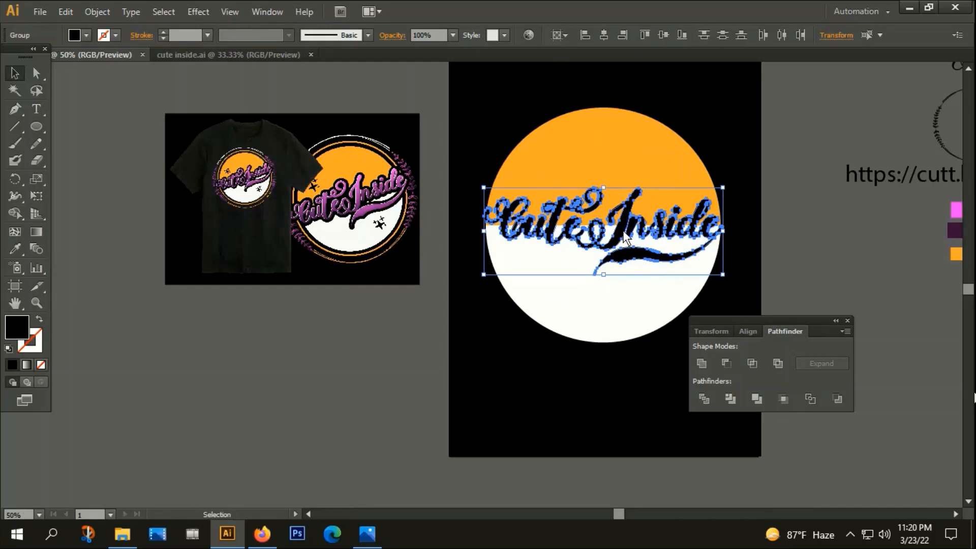
pyautogui.rightClick(622, 230)
pyautogui.click(660, 297)
pyautogui.hscroll(4, 685, 208)
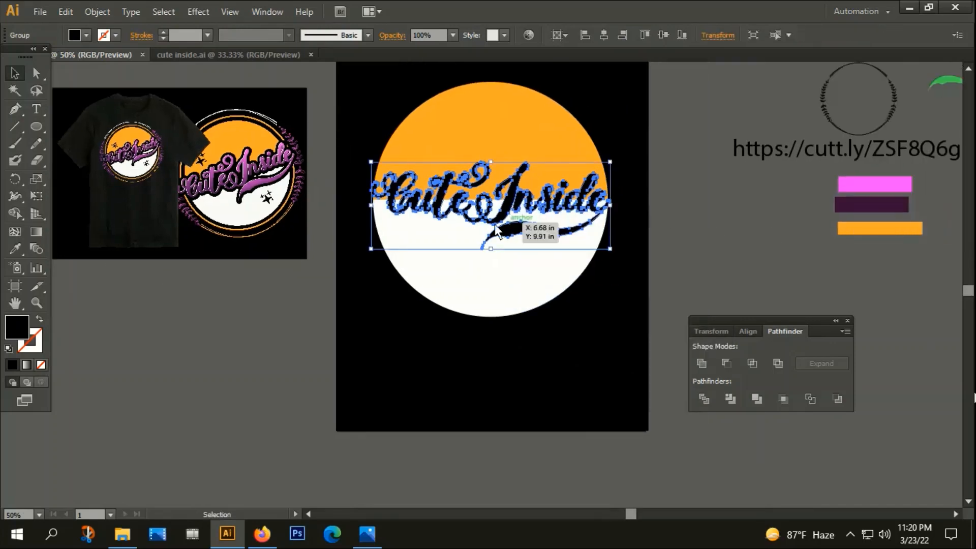
pyautogui.scroll(1, 443, 214)
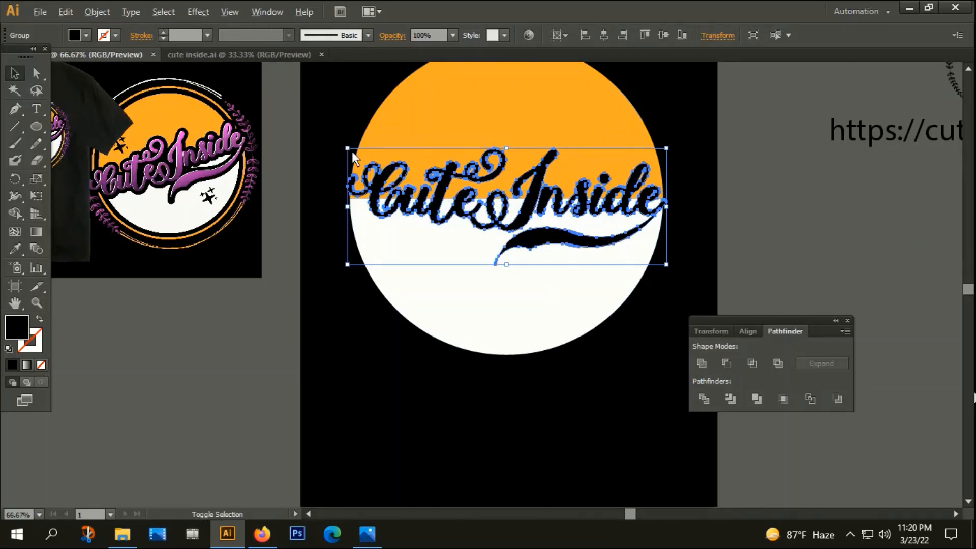
pyautogui.moveTo(349, 150); pyautogui.dragTo(346, 147)
pyautogui.moveTo(392, 206); pyautogui.dragTo(451, 215)
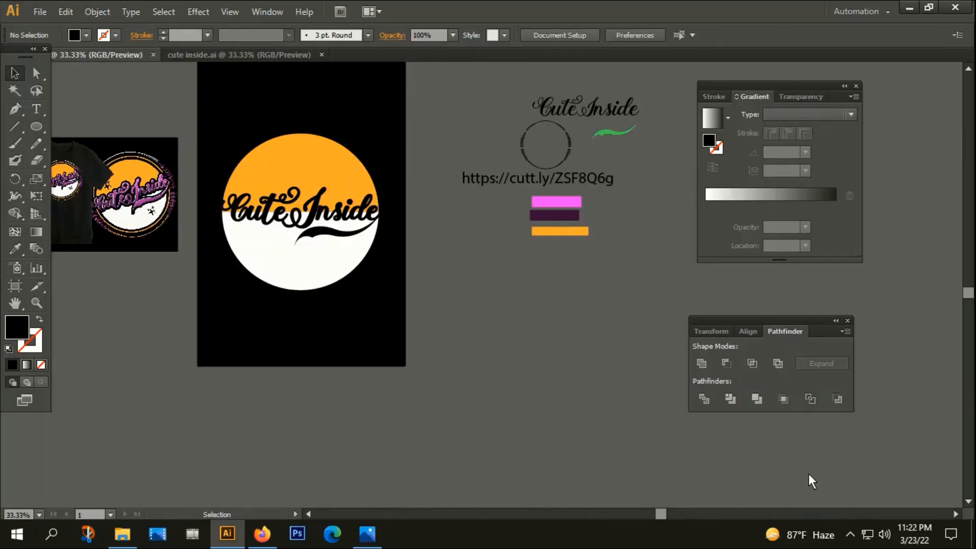
# Recolour the lettering and swoosh group dark green (#1D7707)
pyautogui.click(252, 214)
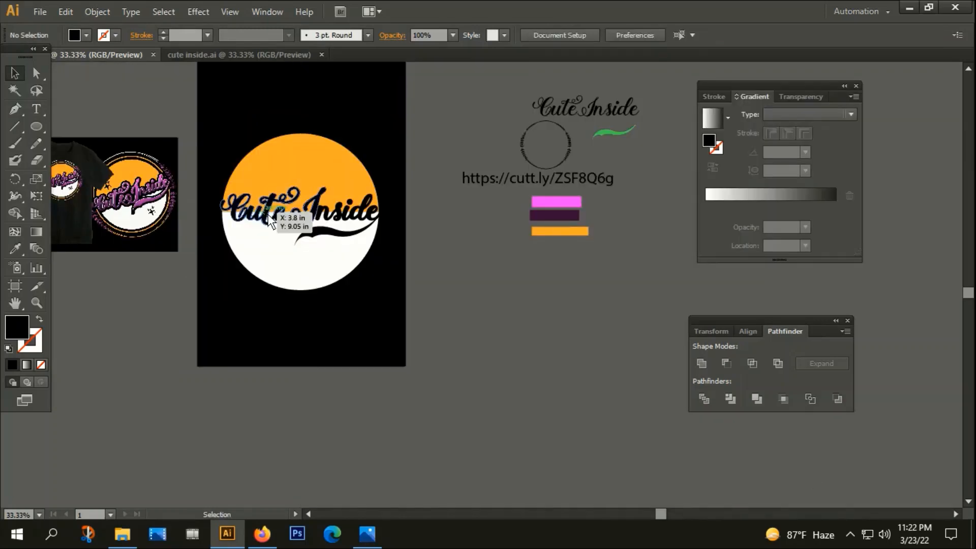
pyautogui.doubleClick(15, 319)
pyautogui.moveTo(228, 397); pyautogui.dragTo(228, 386)
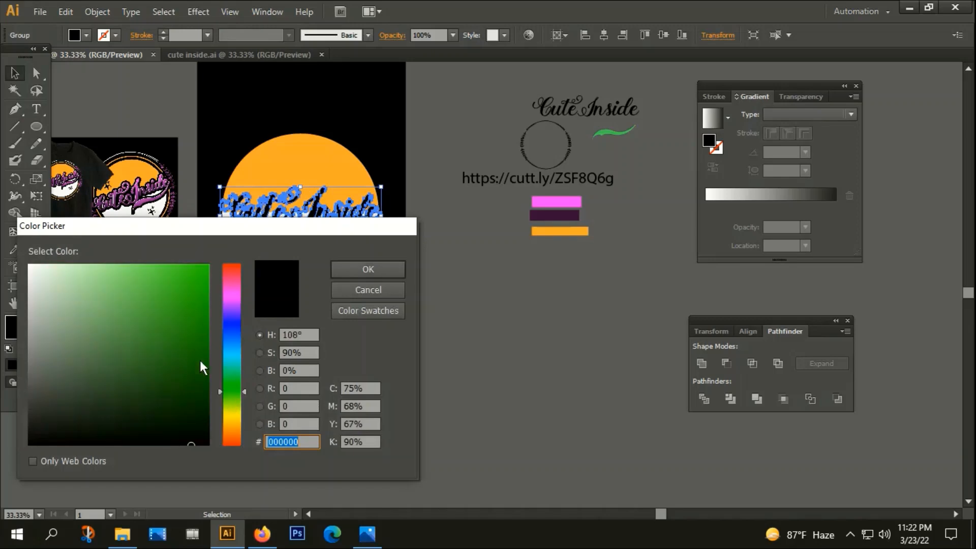
pyautogui.click(200, 360)
pyautogui.click(345, 271)
pyautogui.scroll(1, 272, 215)
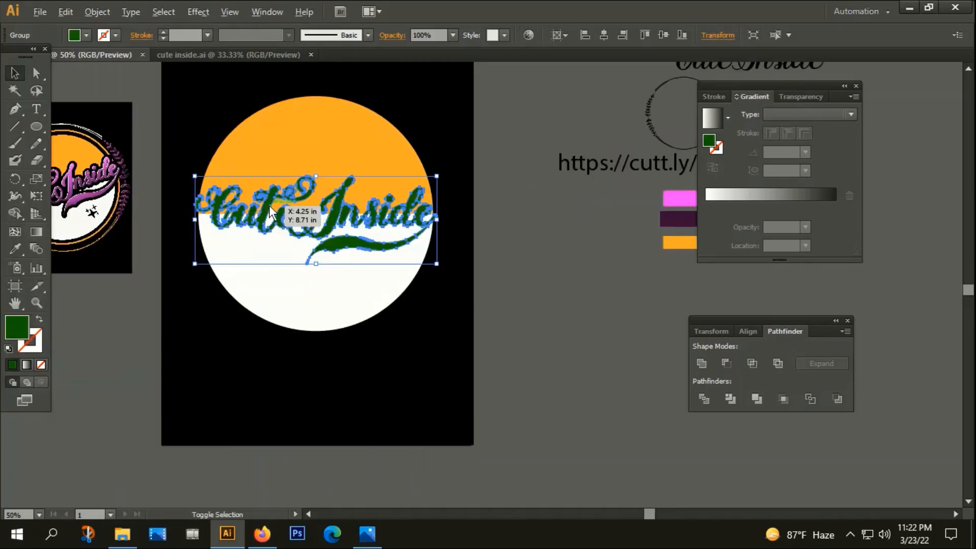
# Apply Offset Path to the green lettering and swoosh with a 15 px offset (0.2083 in) and round joins
pyautogui.click(66, 11)
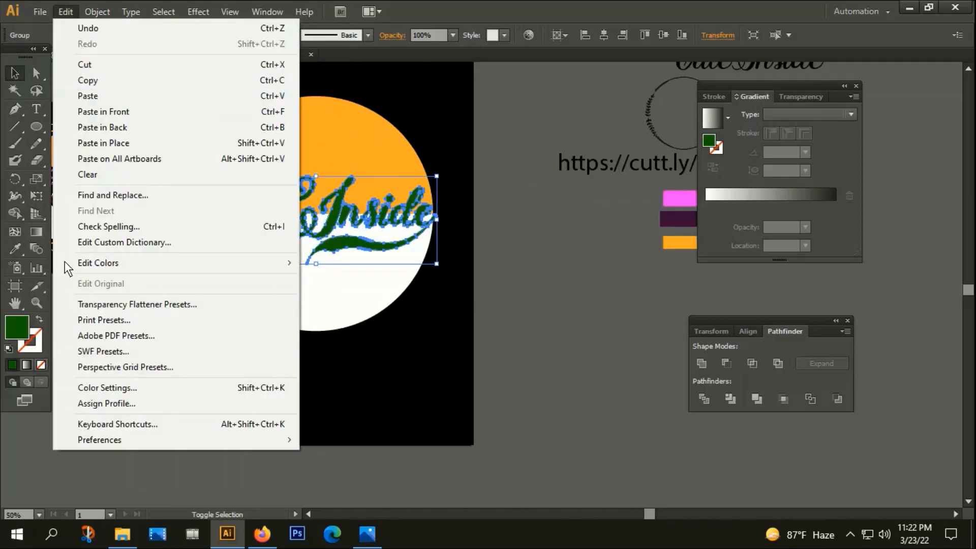
pyautogui.click(97, 23)
pyautogui.click(104, 13)
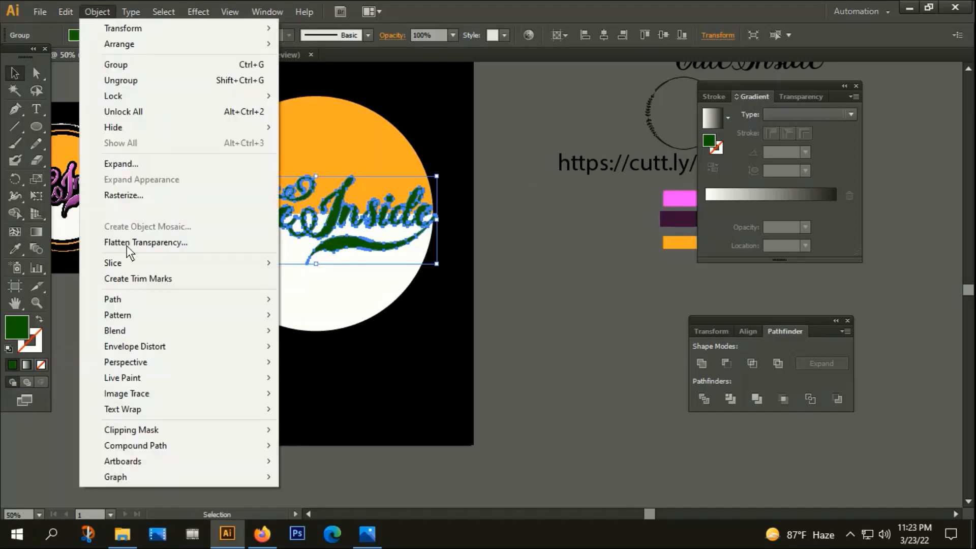
pyautogui.moveTo(116, 296)
pyautogui.click(361, 355)
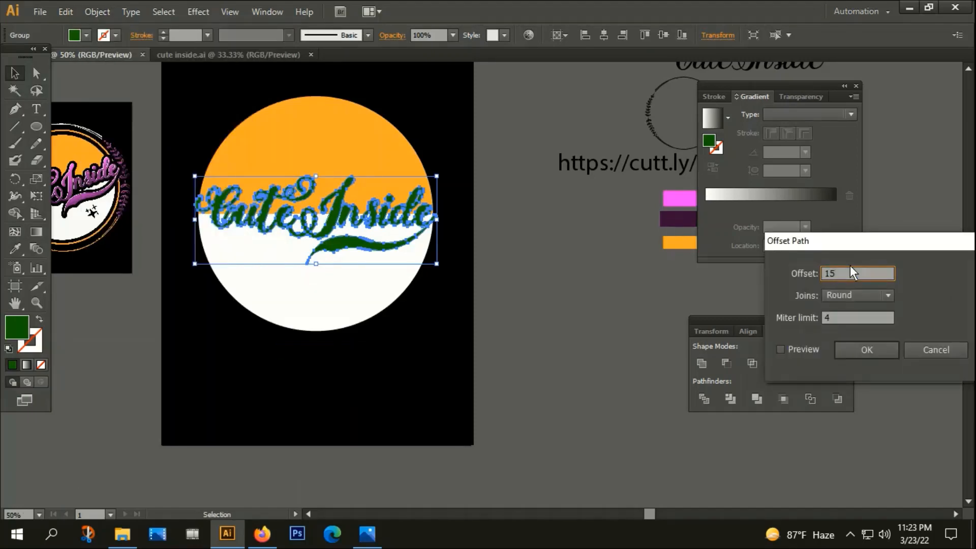
pyautogui.click(781, 350)
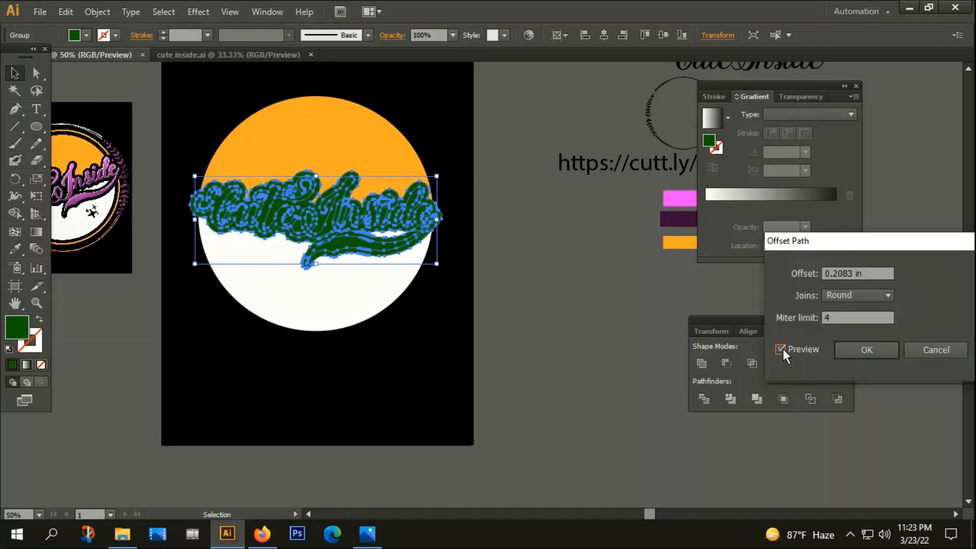
pyautogui.click(865, 350)
# Unite the offset outlines into one shape and fill it with black (#000000)
pyautogui.scroll(-1, 431, 244)
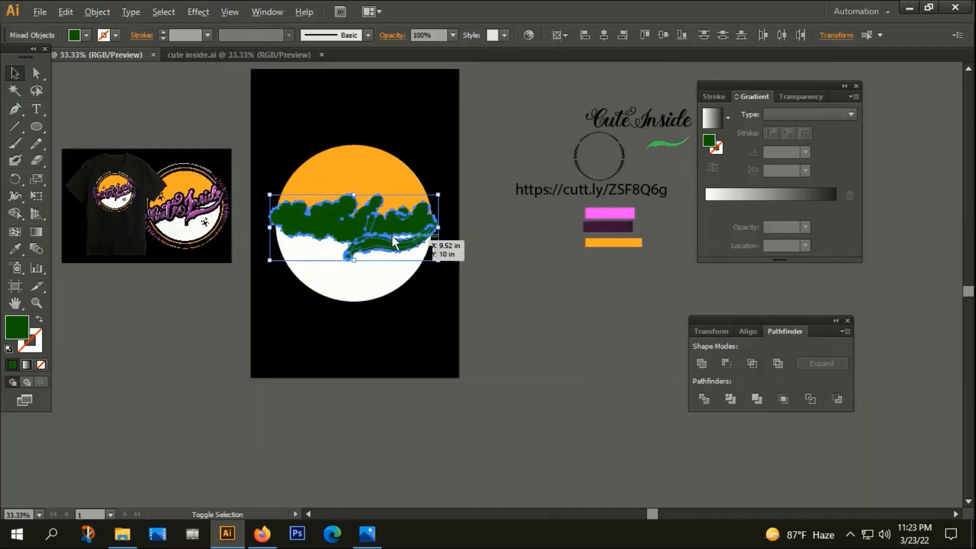
pyautogui.click(705, 365)
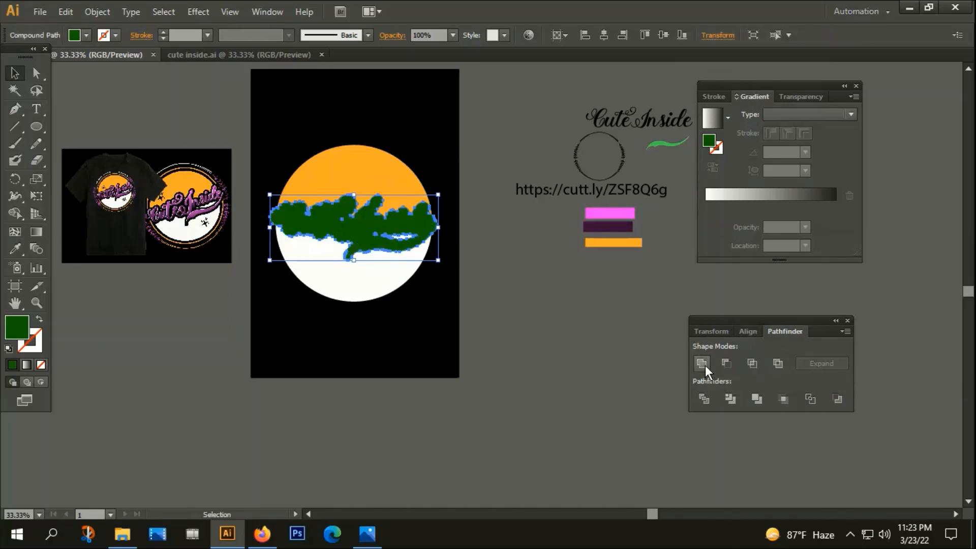
pyautogui.doubleClick(17, 327)
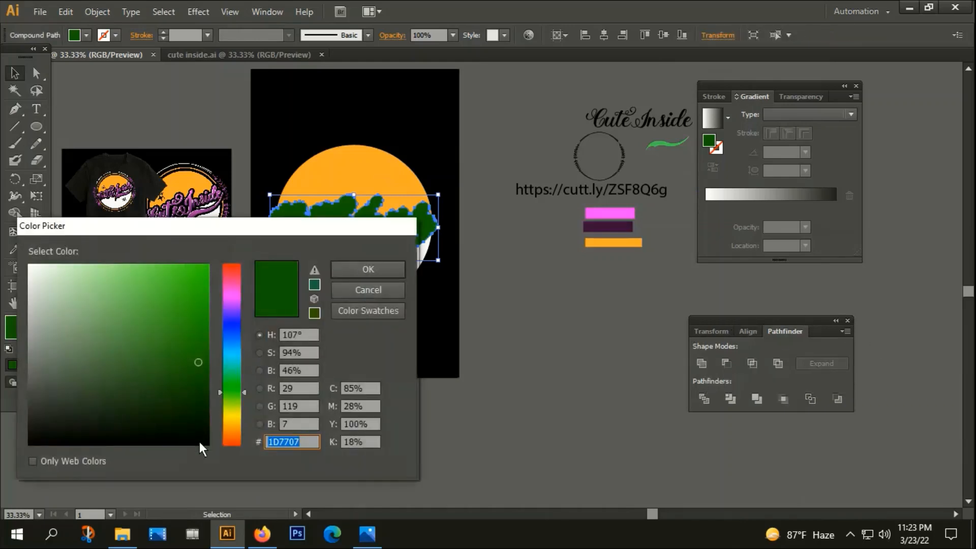
pyautogui.write('000000')
pyautogui.click(351, 270)
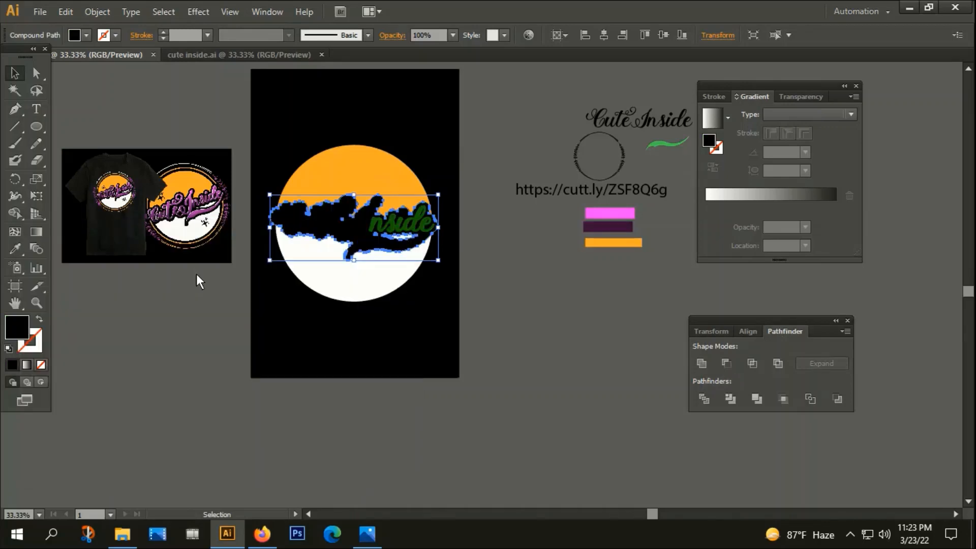
pyautogui.press('Delete')
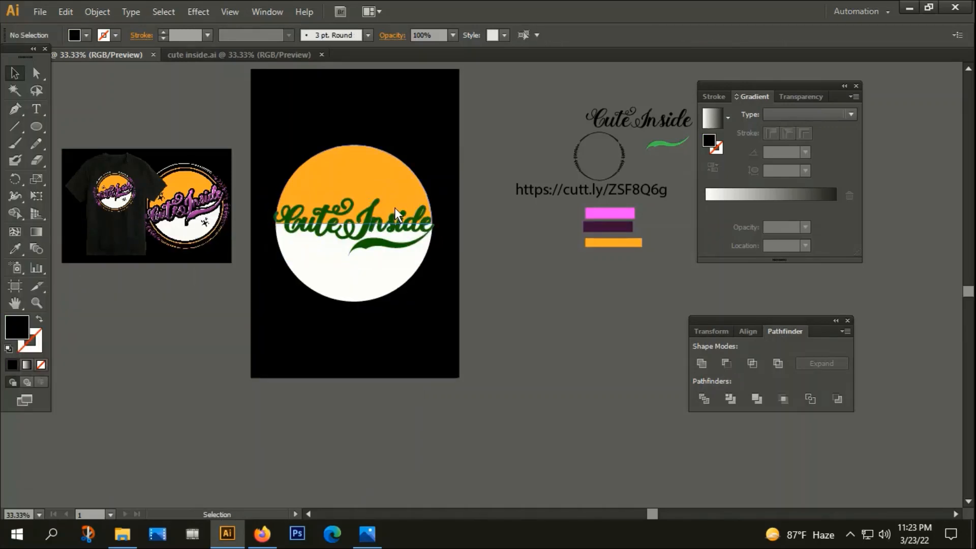
pyautogui.click(365, 215)
pyautogui.press('a')
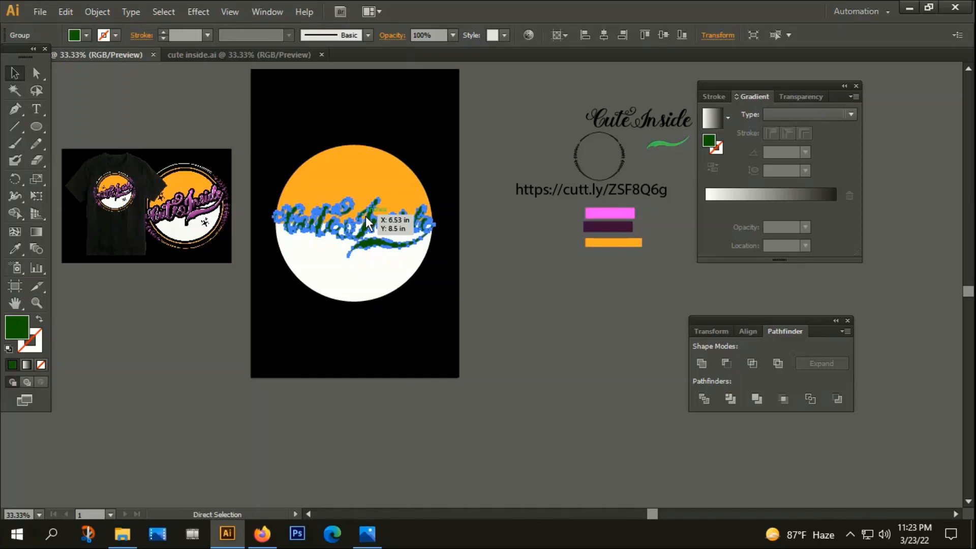
pyautogui.hotkey('ctrl', 'z')
pyautogui.press('v')
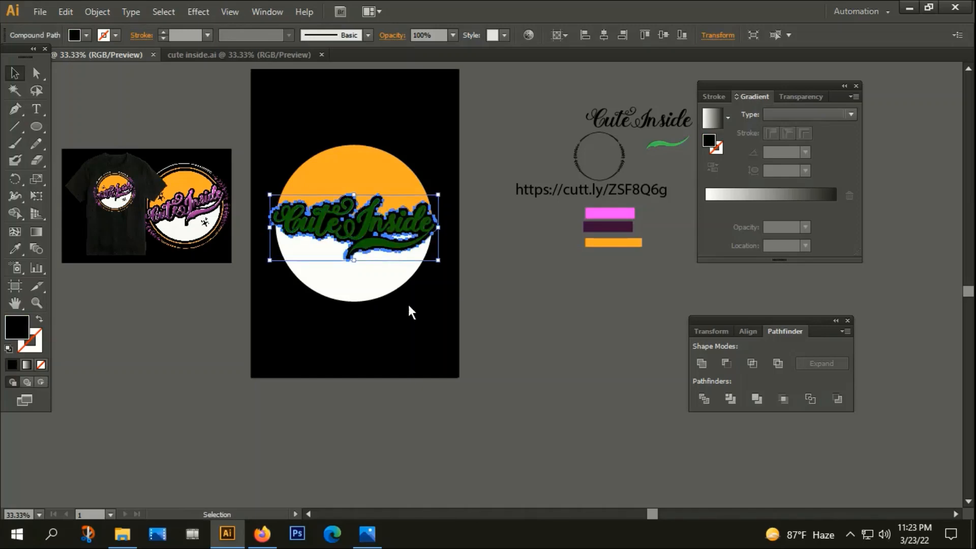
# Fill the green lettering and swoosh with a linear gradient, sampling the pink swatch for the first stop and dark purple for the last
pyautogui.click(500, 251)
pyautogui.scroll(1, 386, 267)
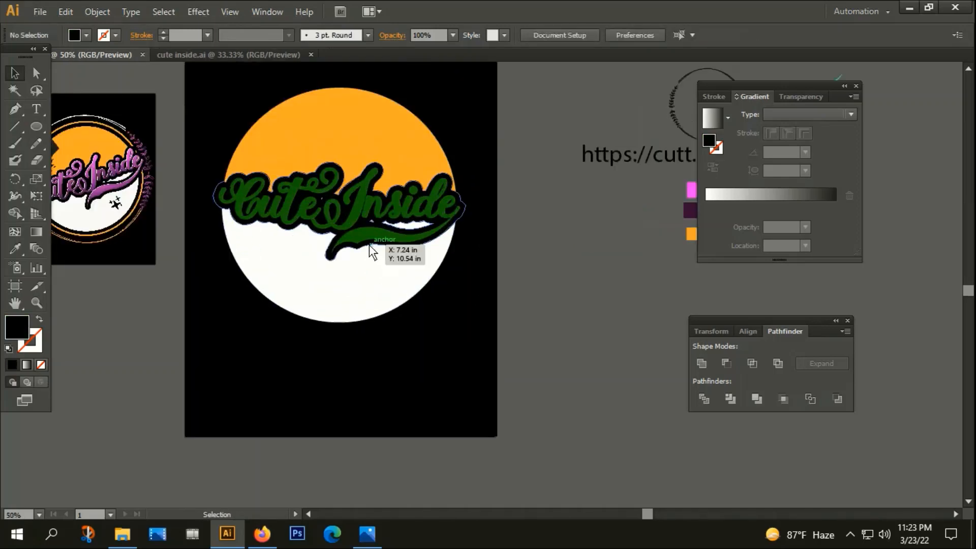
pyautogui.click(365, 235)
pyautogui.scroll(-1, 364, 233)
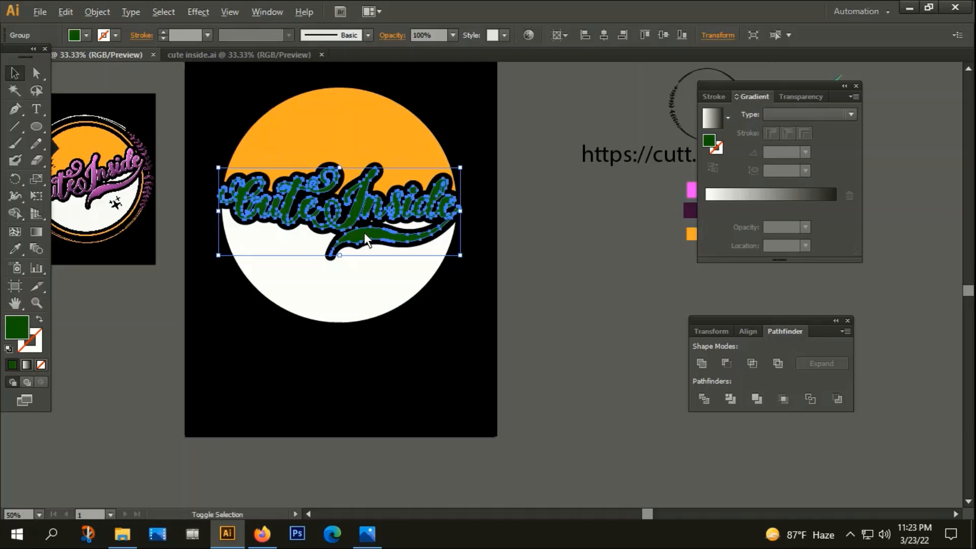
pyautogui.click(30, 362)
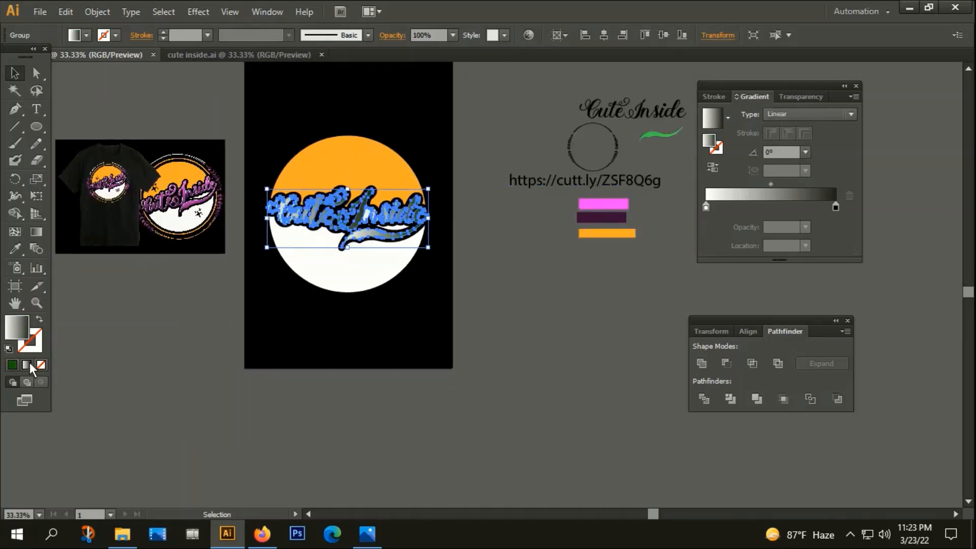
pyautogui.click(706, 206)
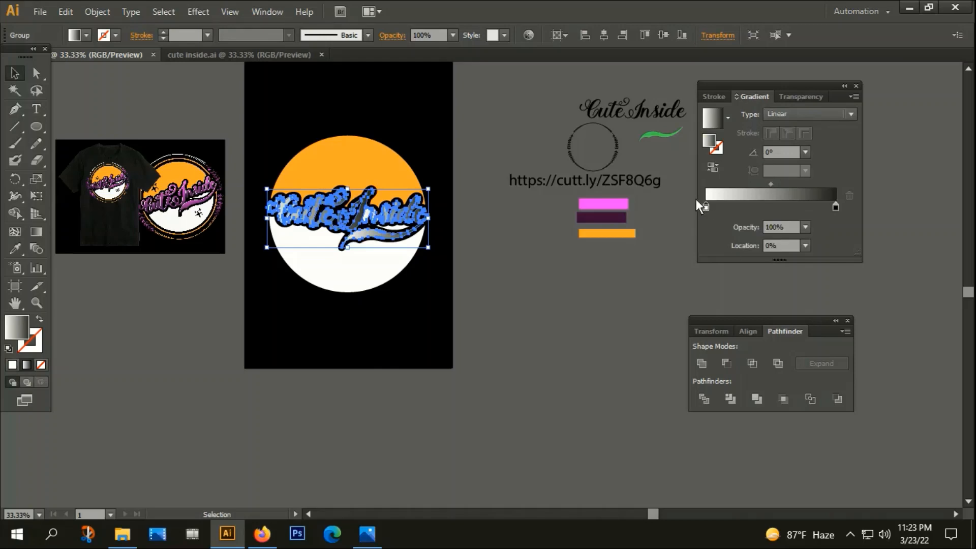
pyautogui.click(13, 250)
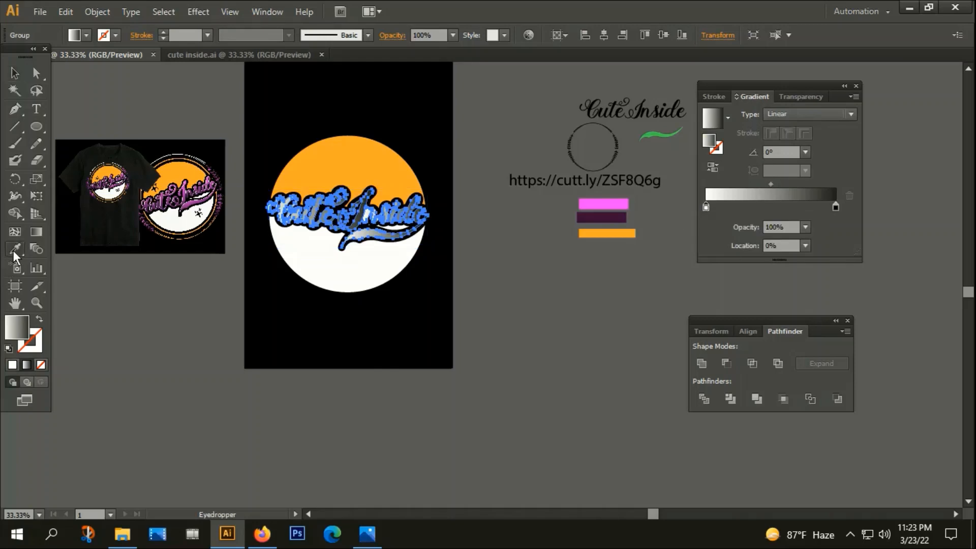
pyautogui.keyDown('shift'); pyautogui.click(616, 203); pyautogui.keyUp('shift')
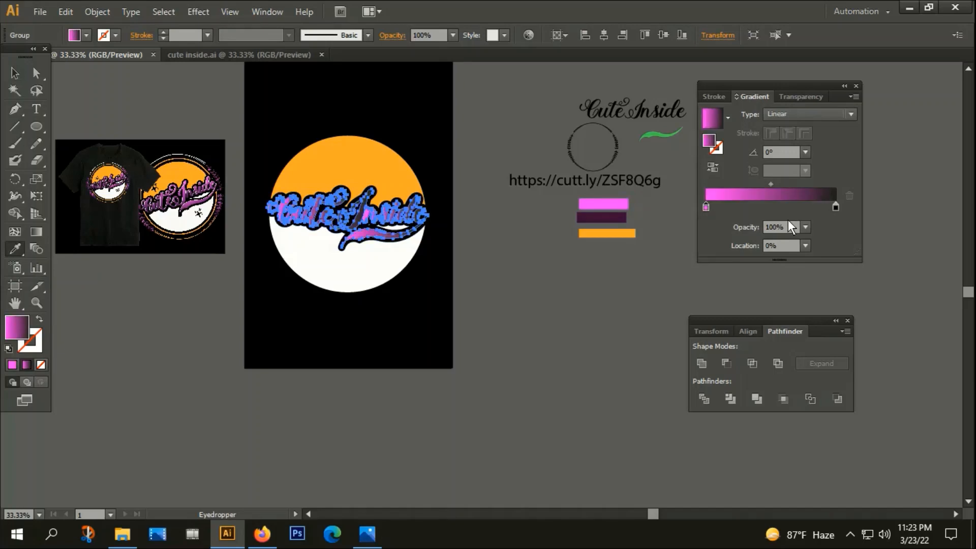
pyautogui.click(835, 206)
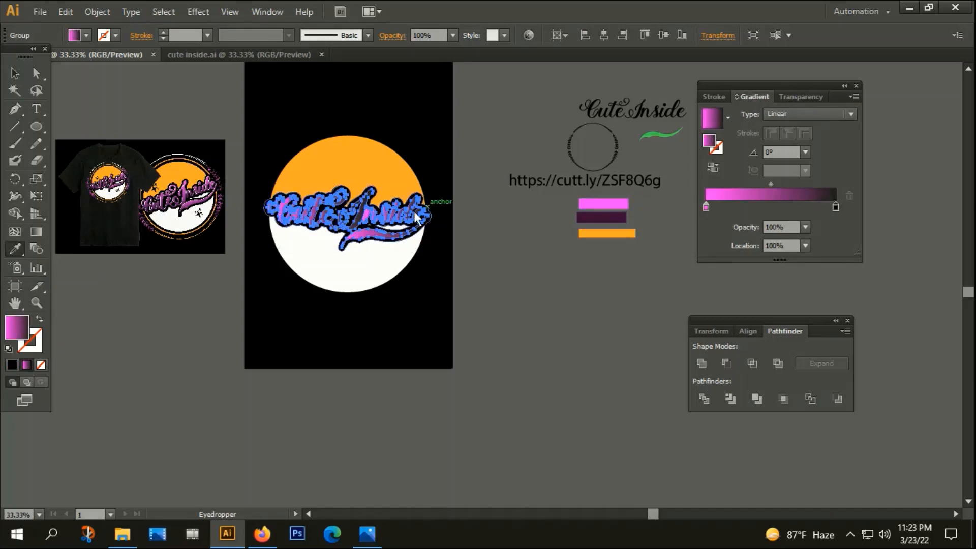
pyautogui.keyDown('shift'); pyautogui.click(605, 218); pyautogui.keyUp('shift')
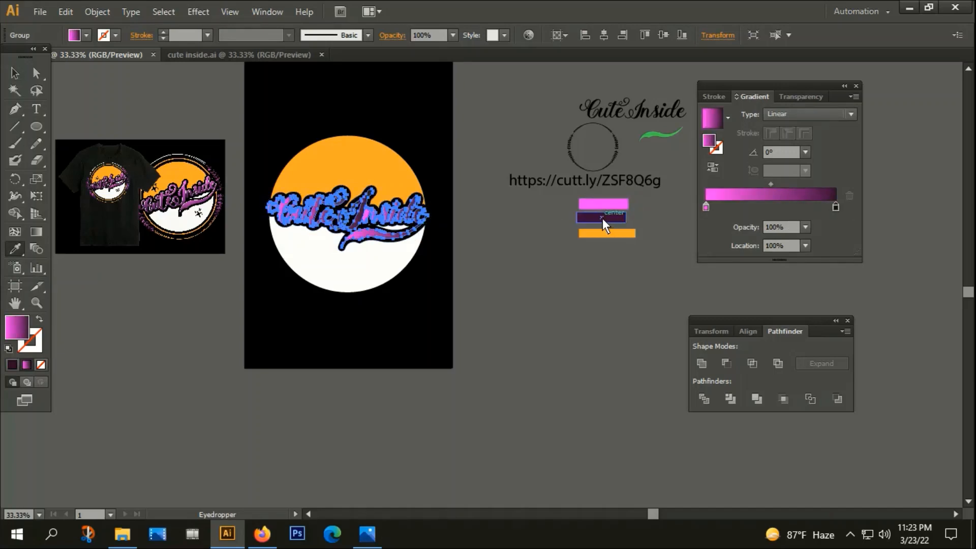
# Set the linear gradient angle on the lettering and swoosh to -90°
pyautogui.click(807, 153)
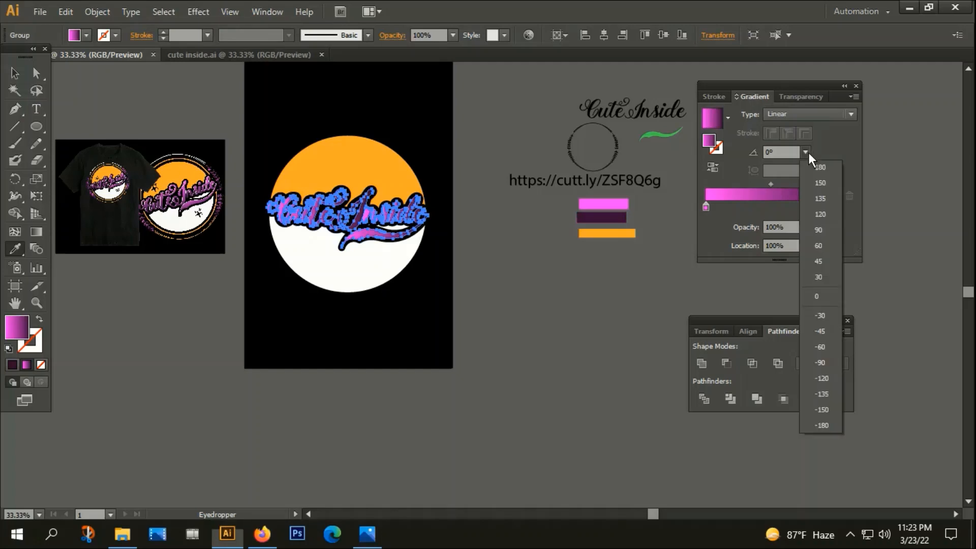
pyautogui.click(821, 331)
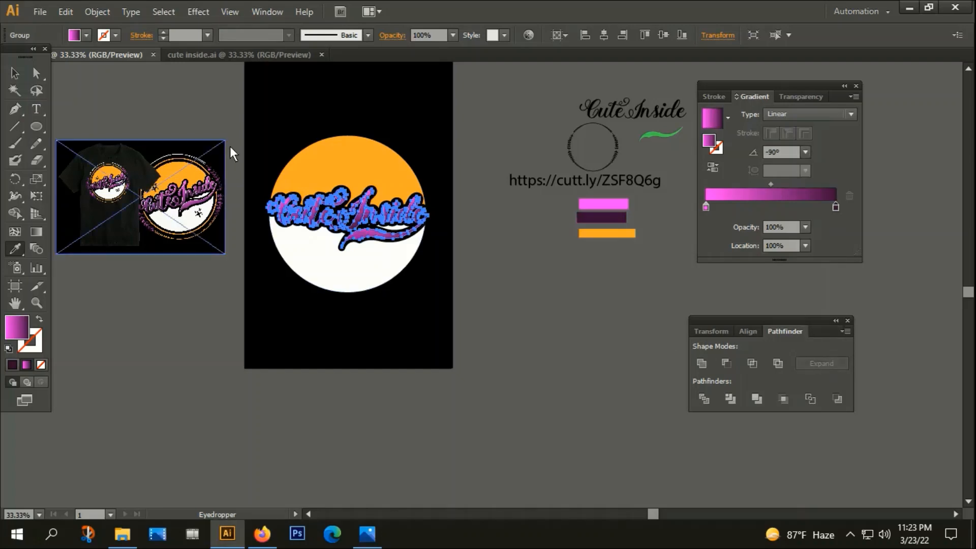
pyautogui.scroll(1, 348, 212)
pyautogui.scroll(1, 349, 212)
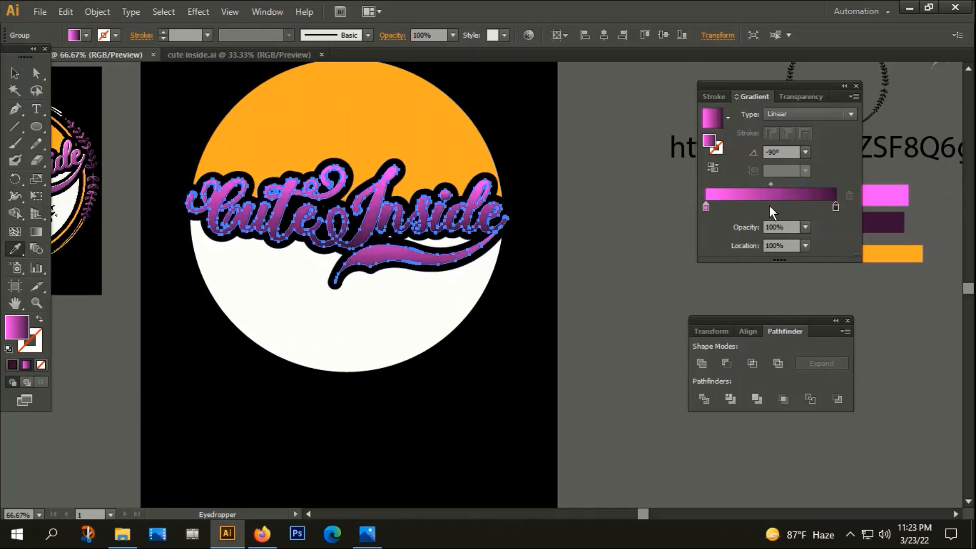
# Add two intermediate stops near the dark purple end of the lettering gradient, placing the inner one at 72.58%
pyautogui.moveTo(825, 209); pyautogui.dragTo(819, 209)
pyautogui.moveTo(813, 211); pyautogui.dragTo(800, 210)
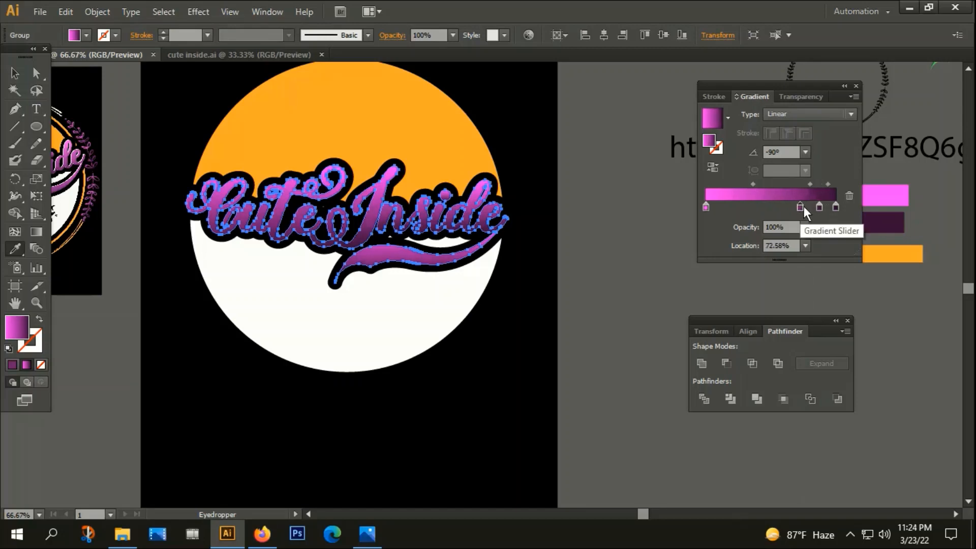
pyautogui.click(13, 74)
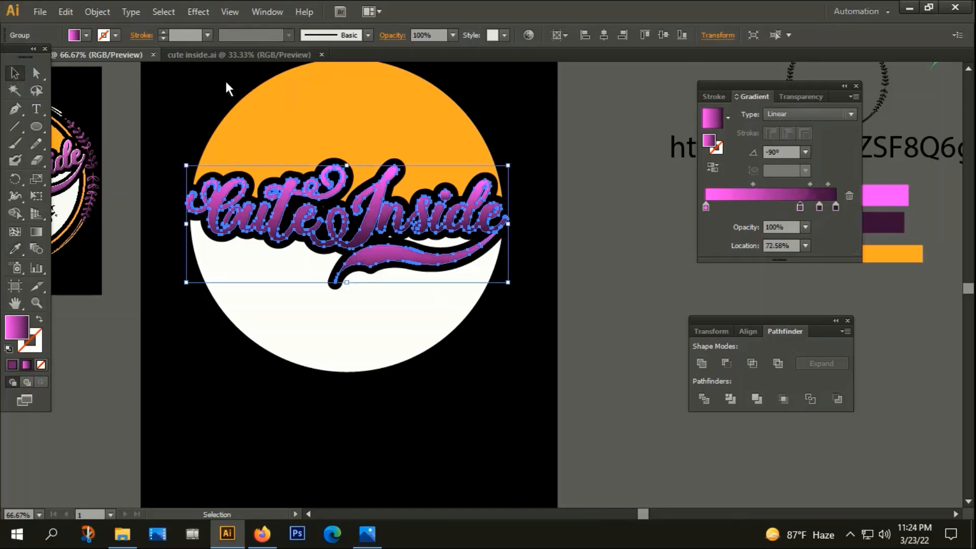
pyautogui.click(225, 78)
pyautogui.hotkey('ctrl', '-')
pyautogui.hotkey('ctrl', '-')
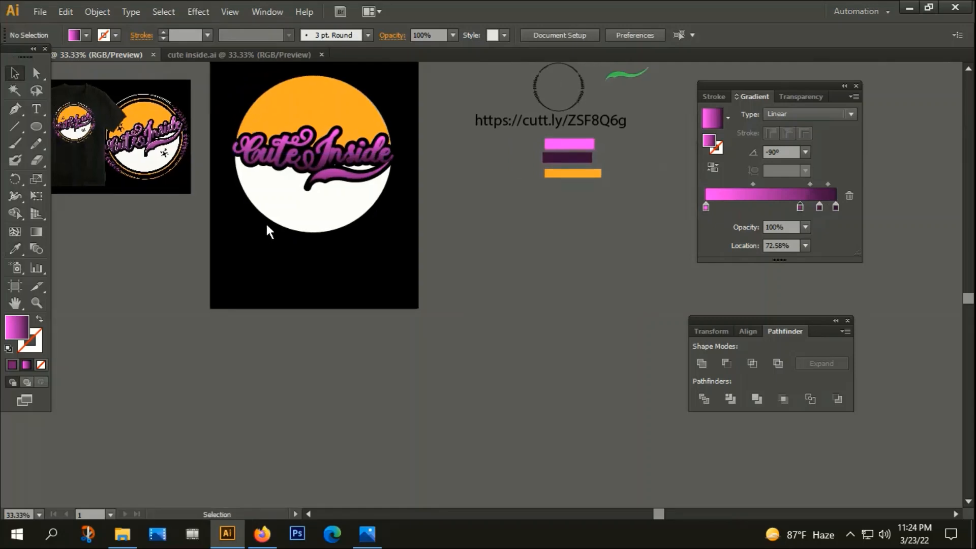
# Enlarge the gradient lettering together with its black outline slightly from the centre, so it extends past both sides of the circle
pyautogui.scroll(2, 277, 156)
pyautogui.click(219, 149)
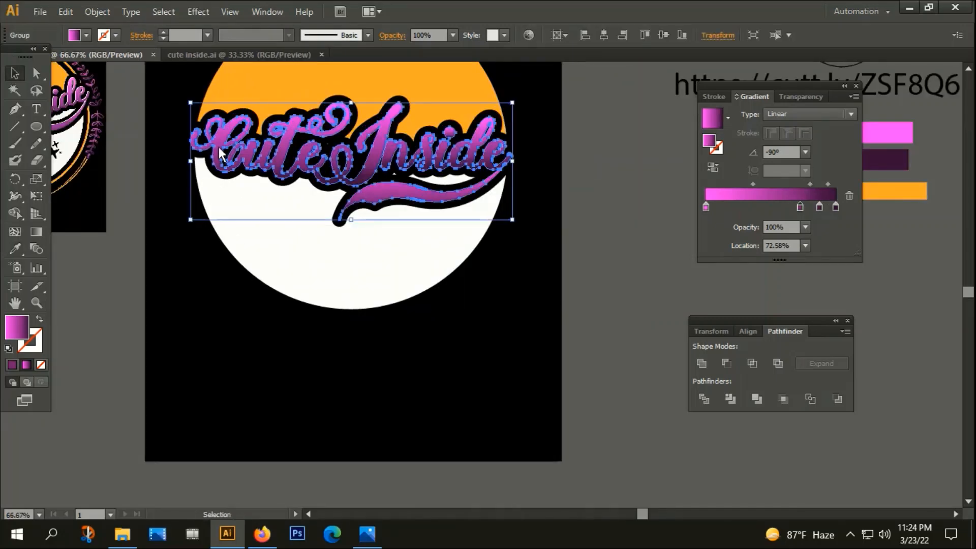
pyautogui.keyDown('shift'); pyautogui.click(219, 147); pyautogui.keyUp('shift')
pyautogui.scroll(2, 219, 147)
pyautogui.scroll(-3, 200, 148)
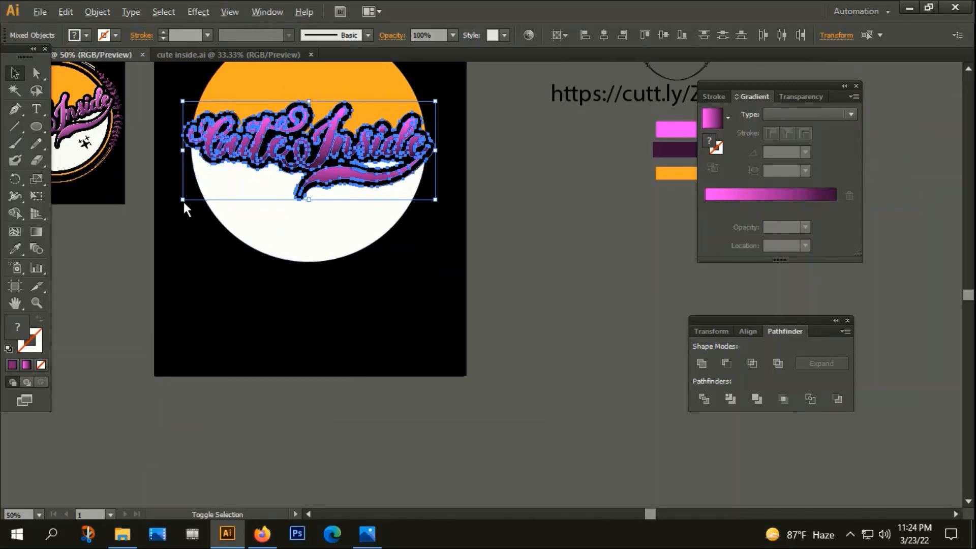
pyautogui.moveTo(184, 200); pyautogui.dragTo(175, 202)
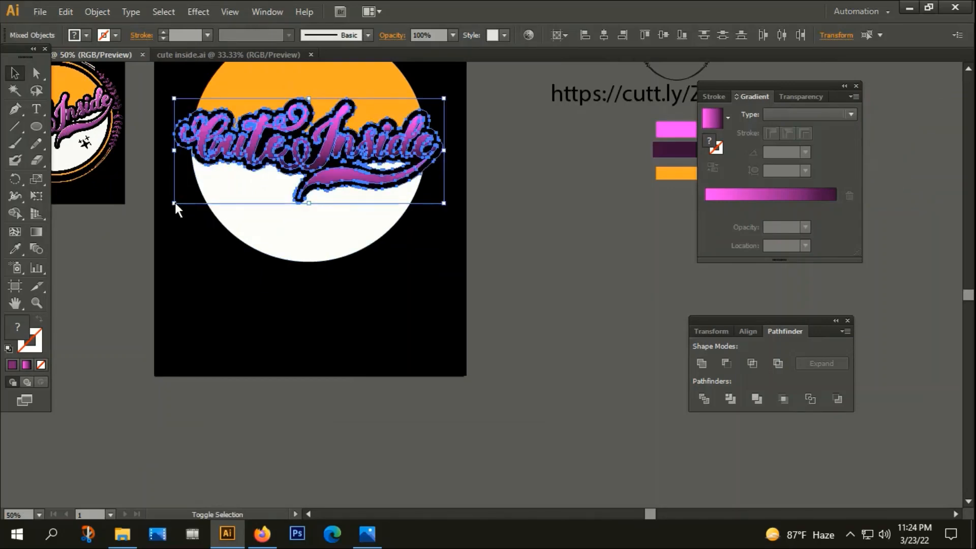
pyautogui.hotkey('ctrl', 'shift', 'a')
pyautogui.hotkey('ctrl', '-')
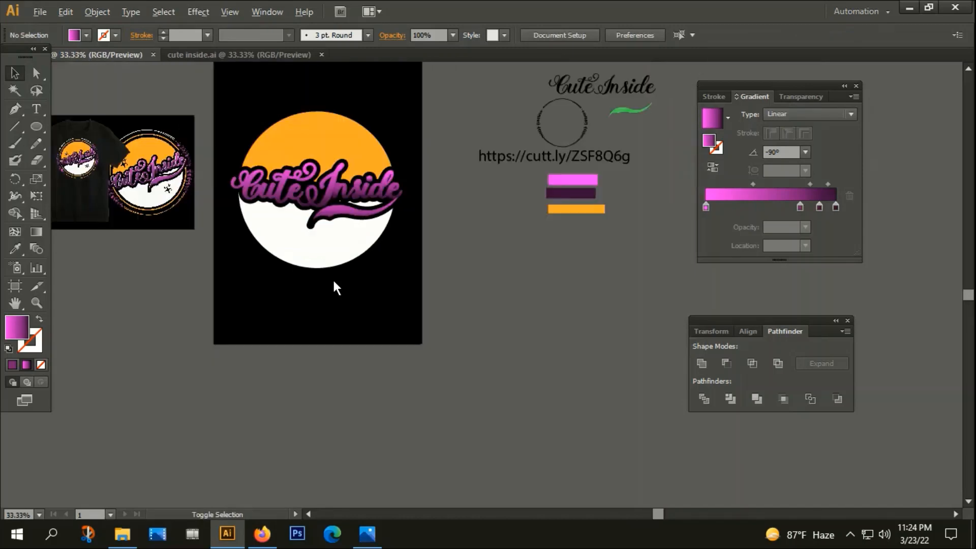
# Draw a circle below the orange and white circle and swap its fill and stroke, leaving a gradient outline with no fill
pyautogui.moveTo(409, 282); pyautogui.dragTo(443, 285)
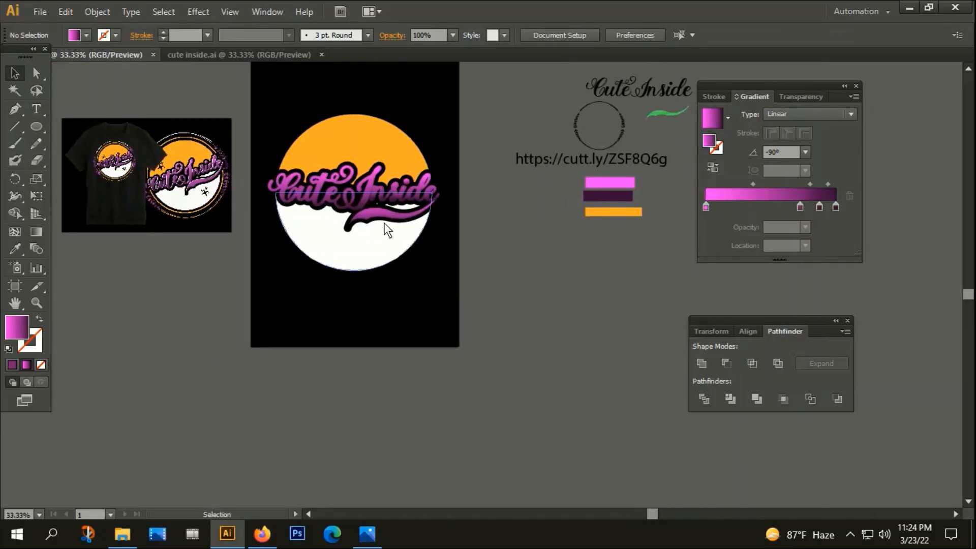
pyautogui.moveTo(31, 129)
pyautogui.mouseDown()
pyautogui.moveTo(68, 167)
pyautogui.moveTo(83, 166)
pyautogui.mouseUp()
pyautogui.moveTo(305, 369)
pyautogui.mouseDown()
pyautogui.moveTo(374, 468)
pyautogui.moveTo(404, 468)
pyautogui.mouseUp()
pyautogui.click(309, 322)
pyautogui.click(784, 270)
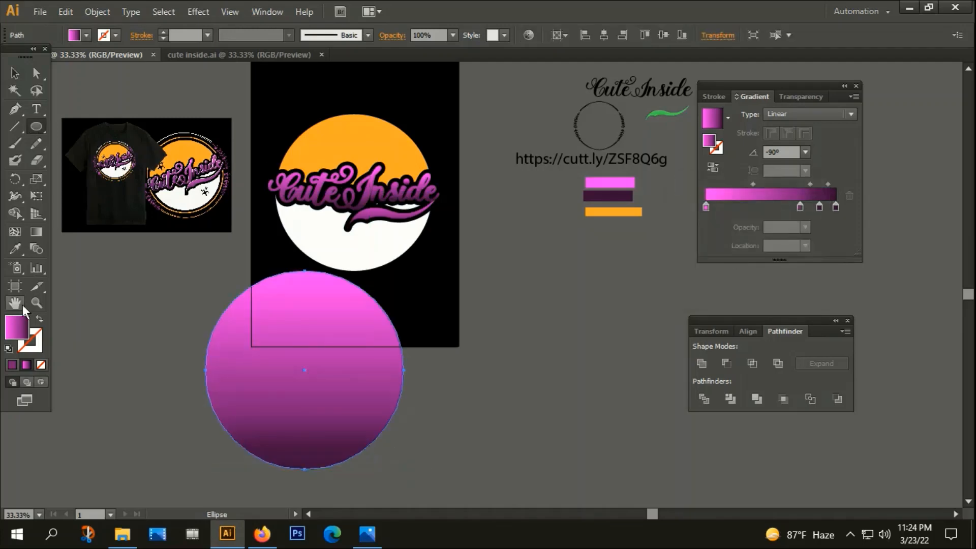
pyautogui.click(40, 319)
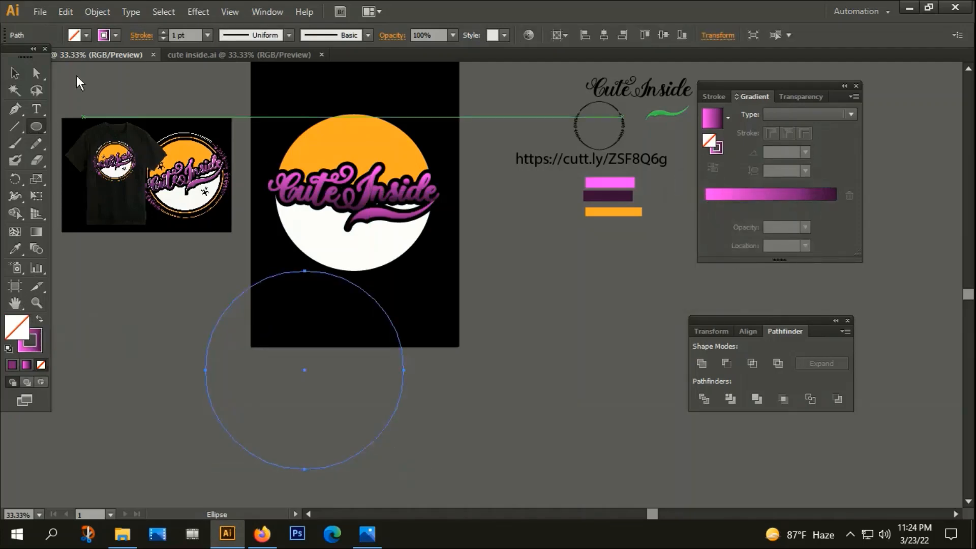
# Centre the outlined circle on the artboard both ways and scale it down from its centre to surround the orange and white circle
pyautogui.click(15, 73)
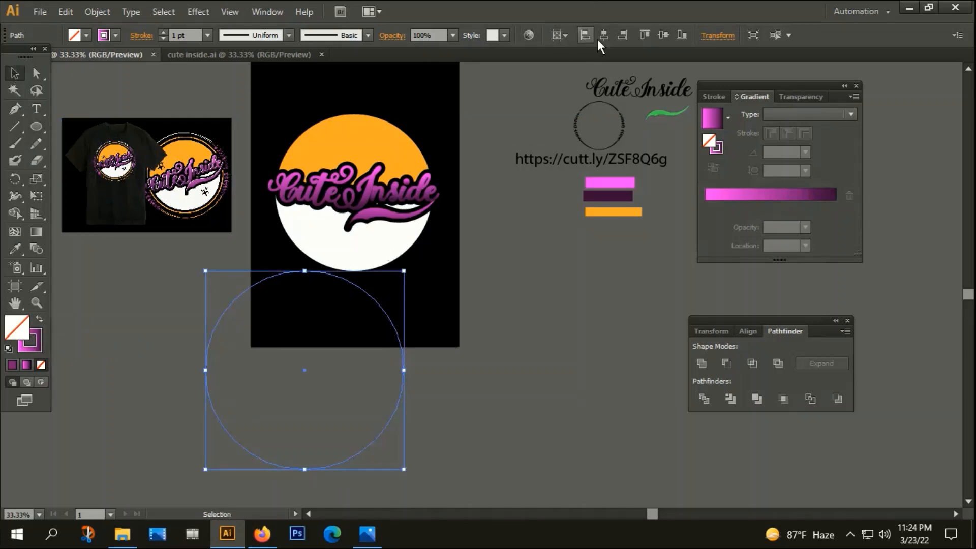
pyautogui.click(604, 34)
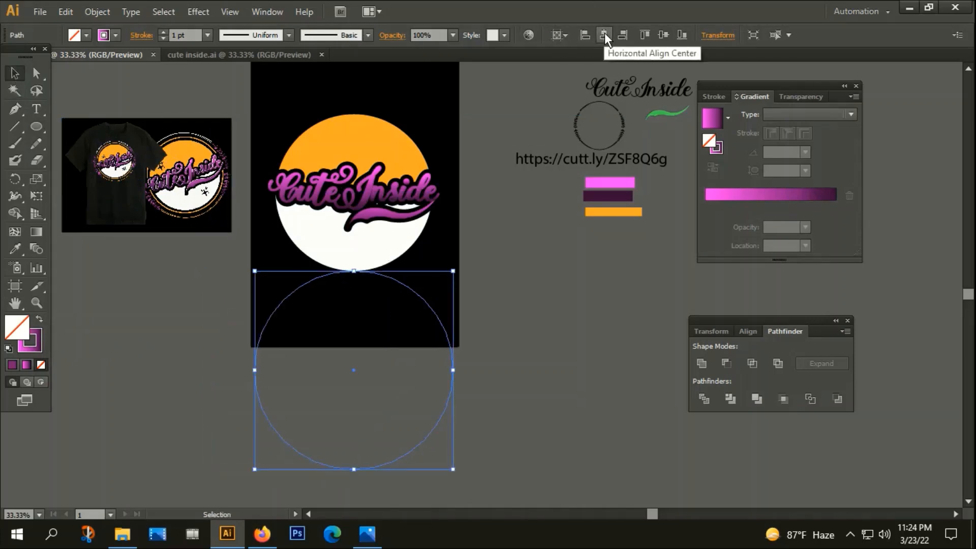
pyautogui.click(662, 35)
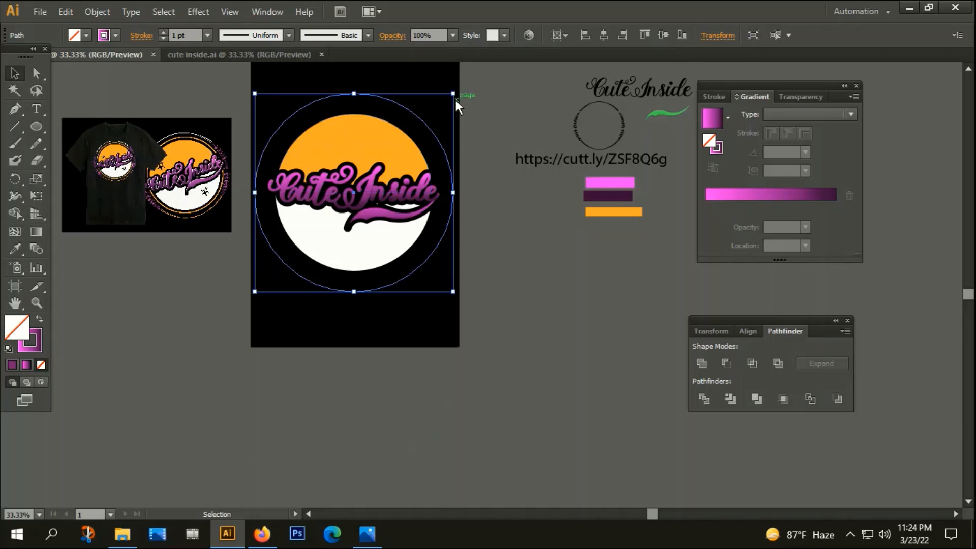
pyautogui.moveTo(453, 94); pyautogui.dragTo(443, 104)
# Set the ring's stroke weight to 8 pt and shrink it from the centre to sit closer around the orange and white circle
pyautogui.click(164, 31)
pyautogui.click(163, 31)
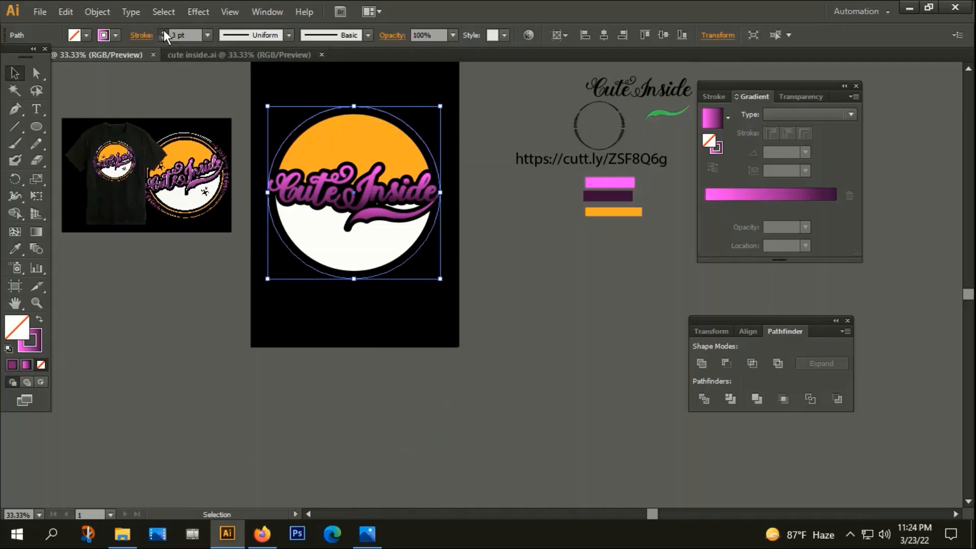
pyautogui.click(164, 31)
pyautogui.click(163, 31)
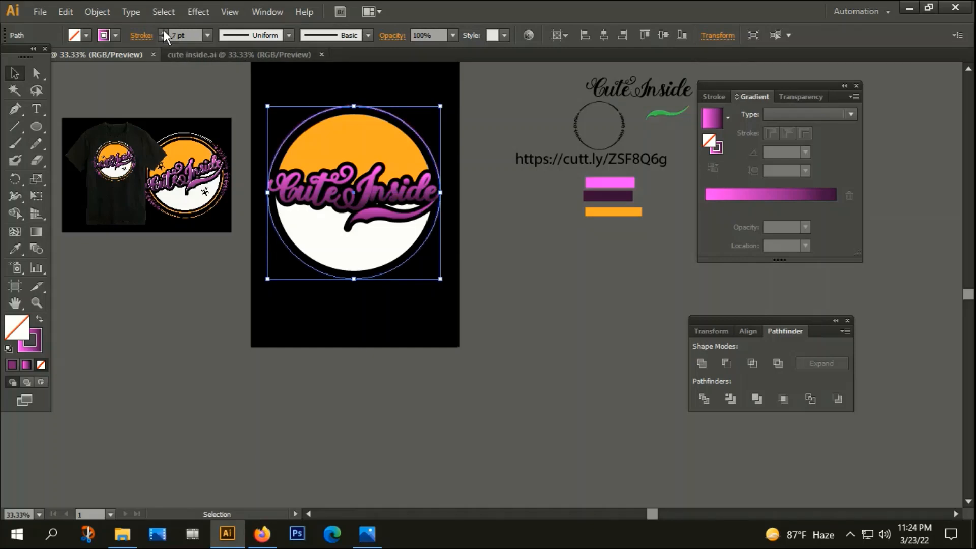
pyautogui.click(163, 29)
pyautogui.scroll(1, 369, 147)
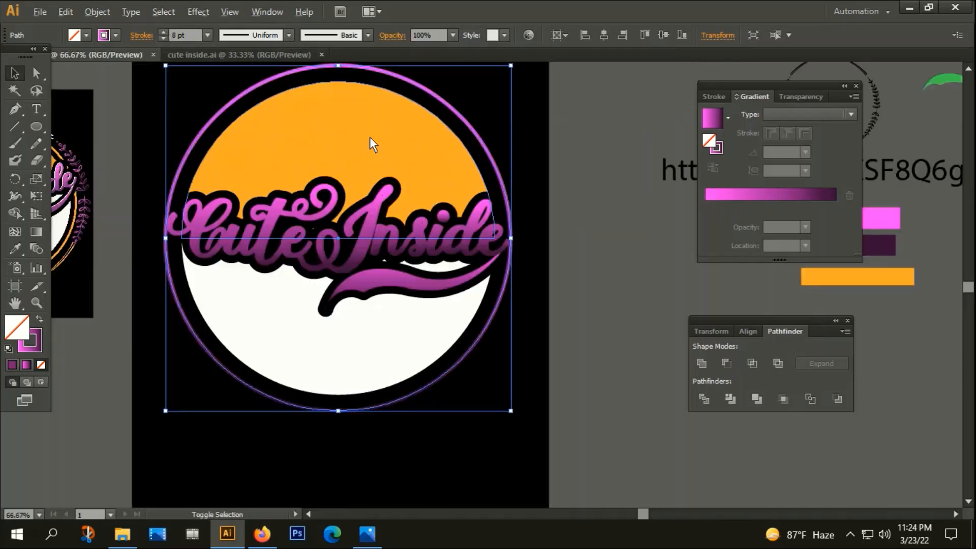
pyautogui.moveTo(510, 67); pyautogui.dragTo(503, 72)
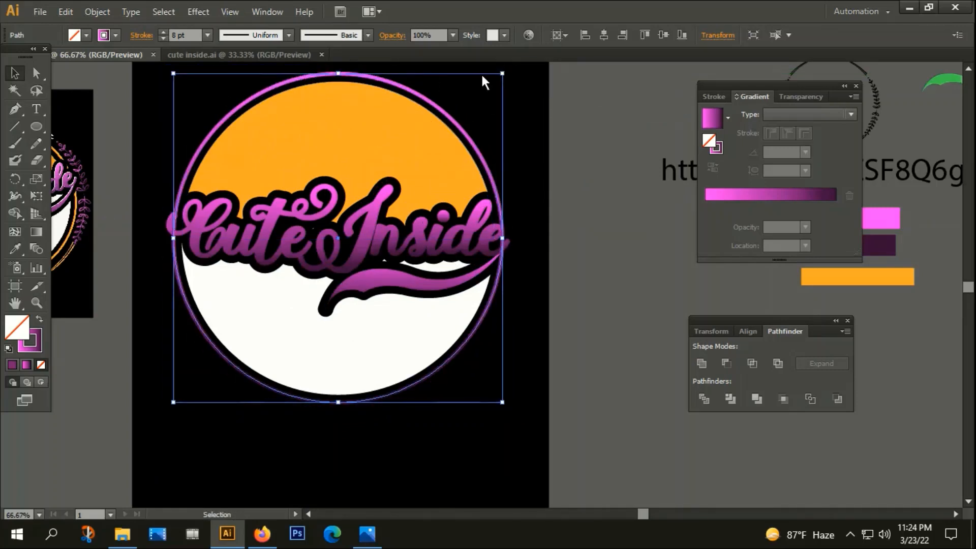
# Expand the ring's stroke into a filled shape and recolour it orange by sampling the upper half of the circle
pyautogui.click(94, 12)
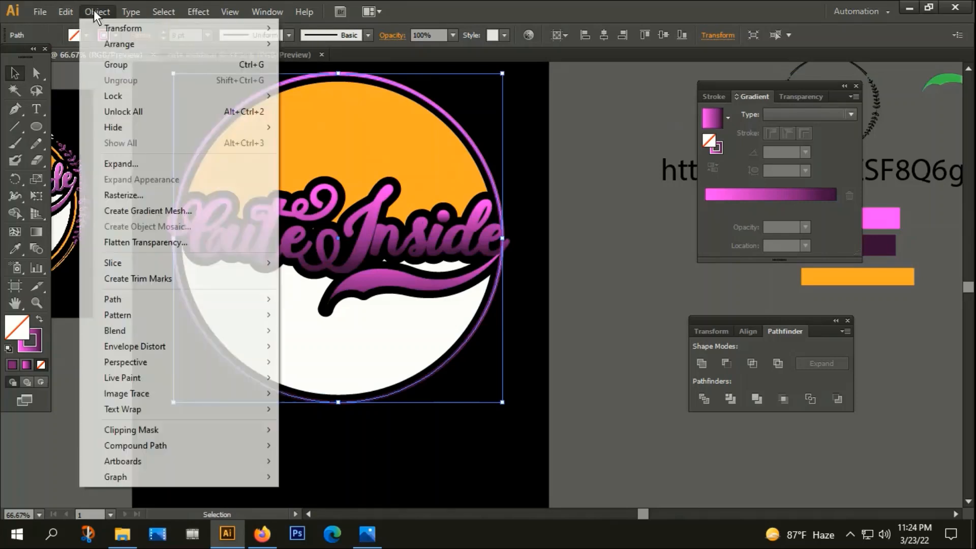
pyautogui.click(116, 163)
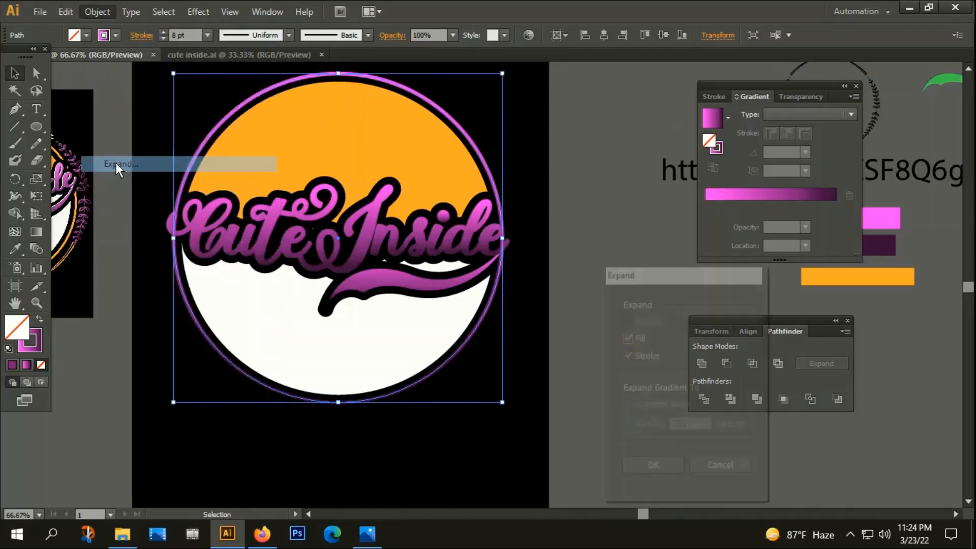
pyautogui.click(652, 468)
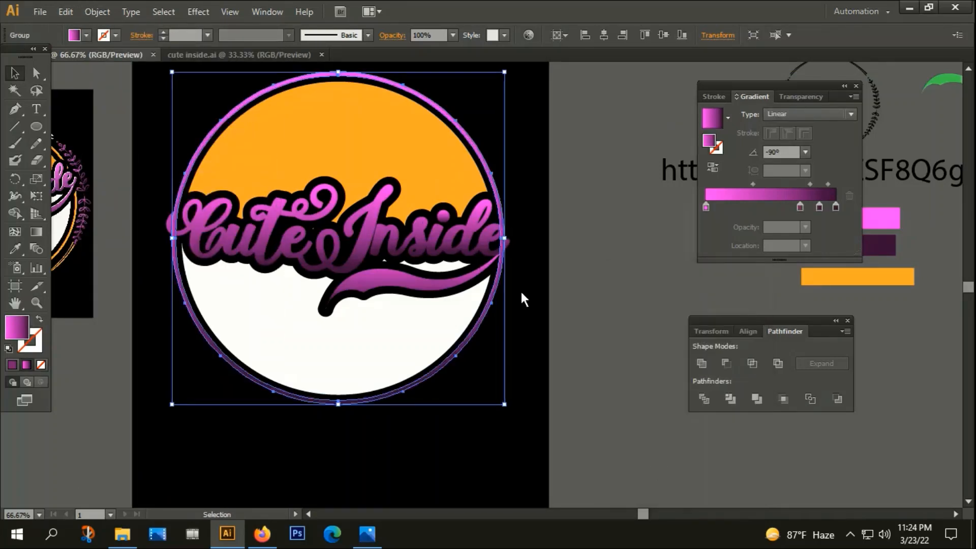
pyautogui.scroll(-1, 519, 289)
pyautogui.press('i')
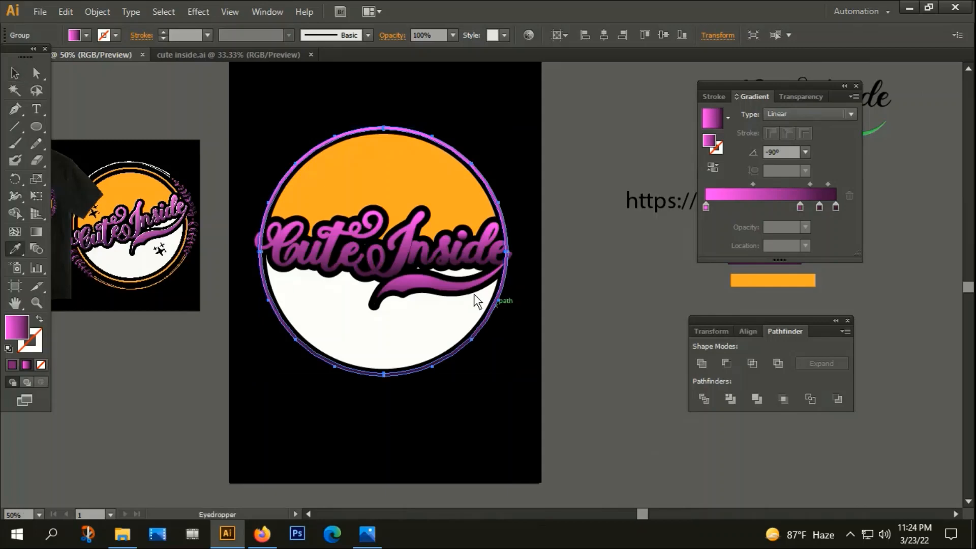
pyautogui.click(380, 174)
pyautogui.click(14, 76)
pyautogui.click(246, 125)
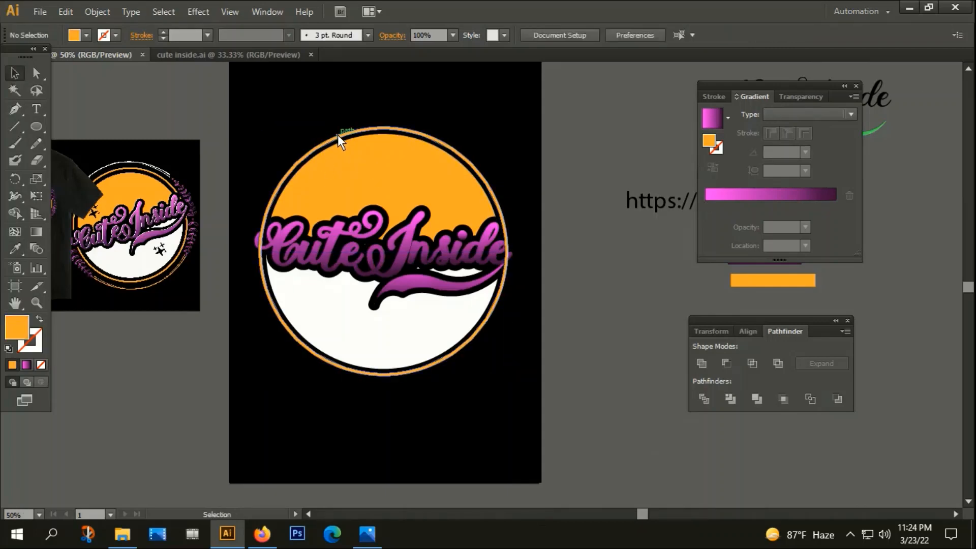
# Cut the thin orange ring from around the circle
pyautogui.click(360, 182)
pyautogui.click(362, 121)
pyautogui.click(365, 131)
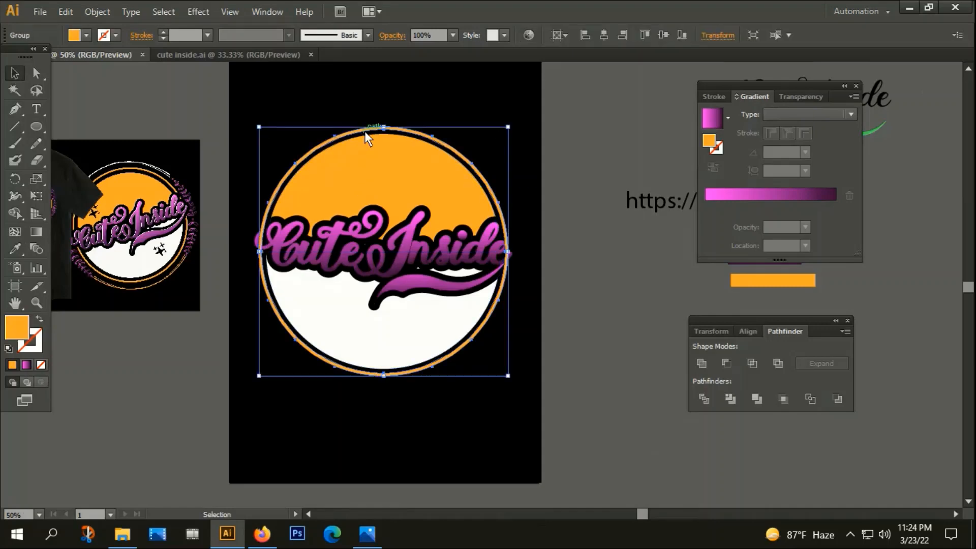
pyautogui.click(365, 78)
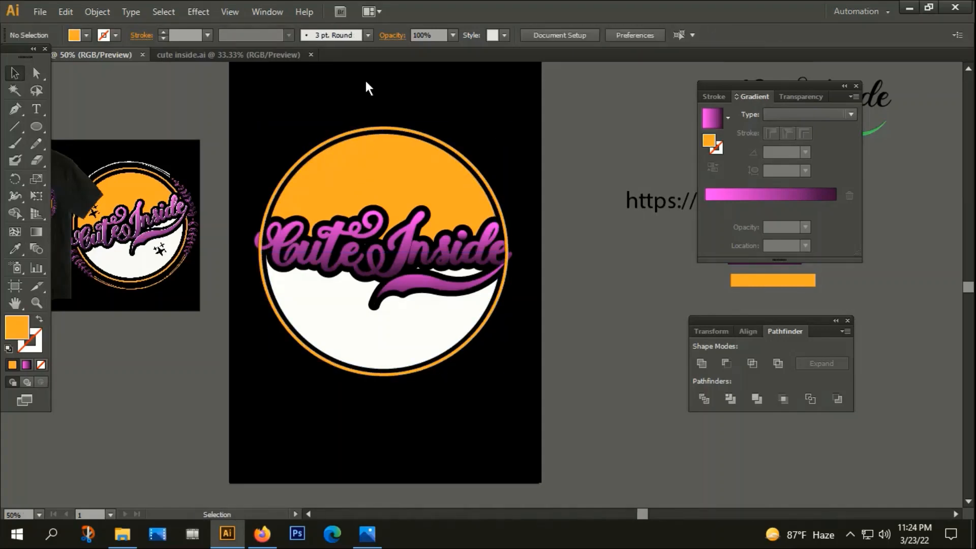
pyautogui.click(376, 127)
pyautogui.click(426, 118)
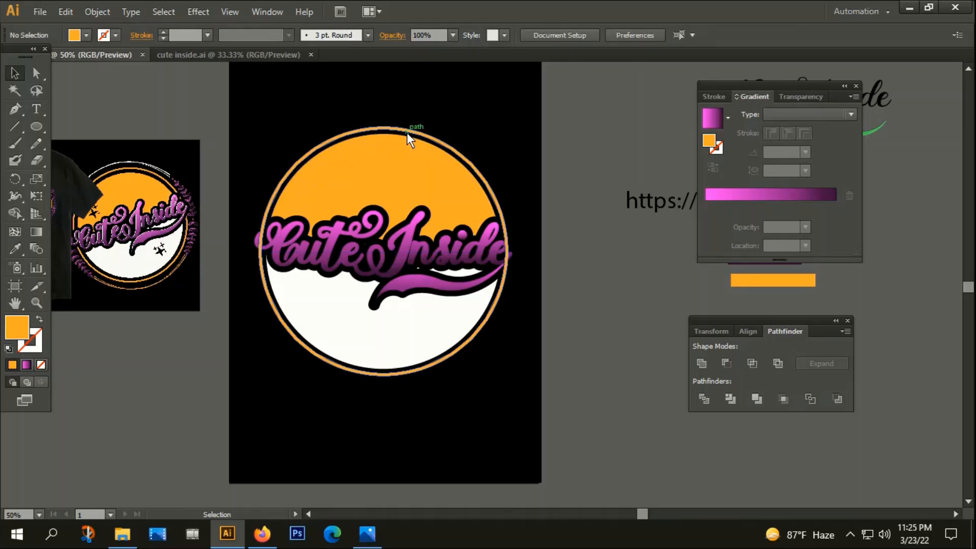
pyautogui.click(407, 132)
pyautogui.press('Delete')
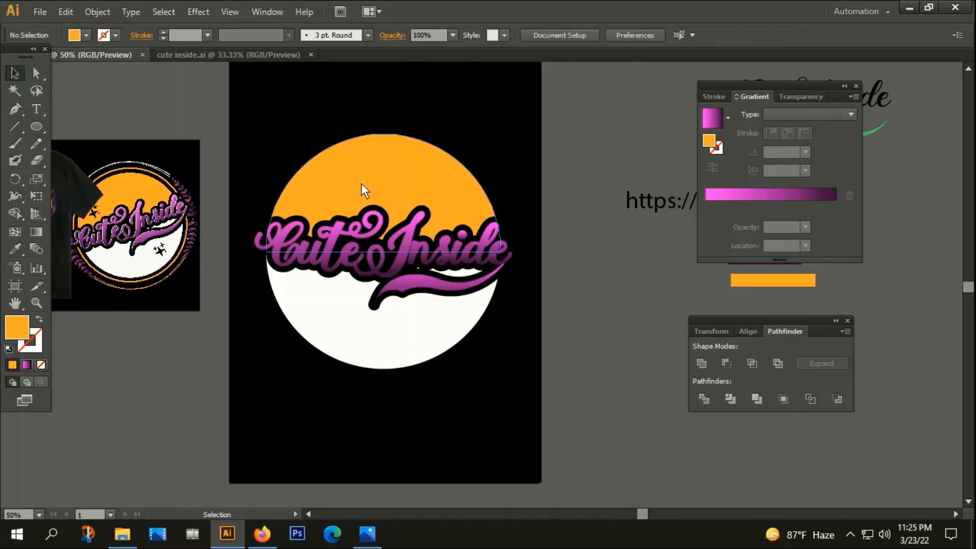
# Group the orange and white circle with the lettering and swoosh, and paste the orange ring back in front at its original place
pyautogui.moveTo(309, 167); pyautogui.dragTo(481, 357)
pyautogui.click(480, 356)
pyautogui.moveTo(288, 116); pyautogui.dragTo(432, 353)
pyautogui.rightClick(342, 216)
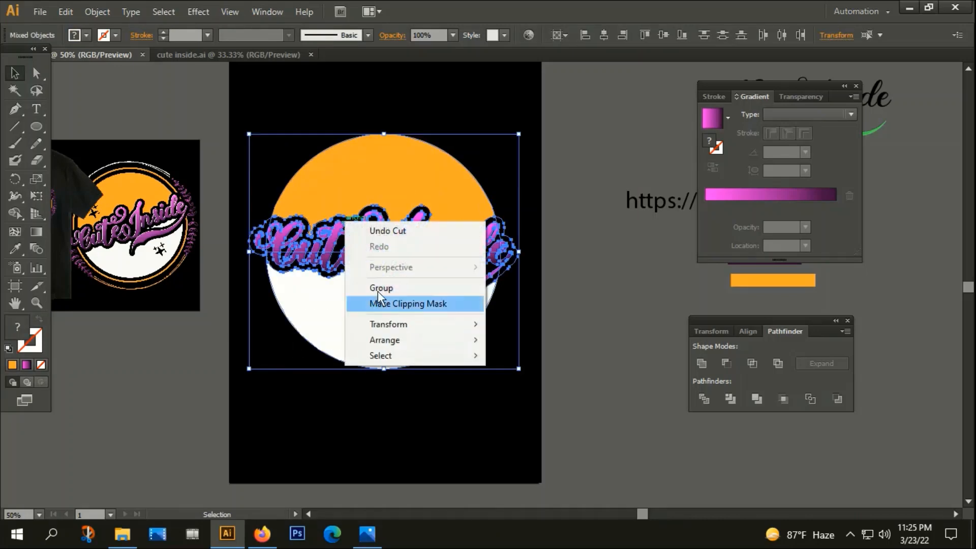
pyautogui.click(376, 288)
pyautogui.hotkey('ctrl', 'f')
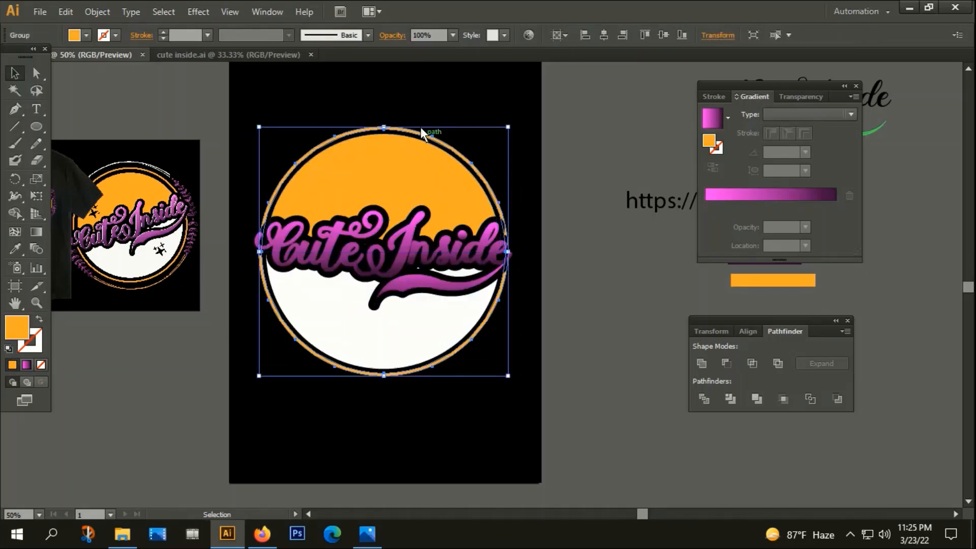
pyautogui.click(426, 118)
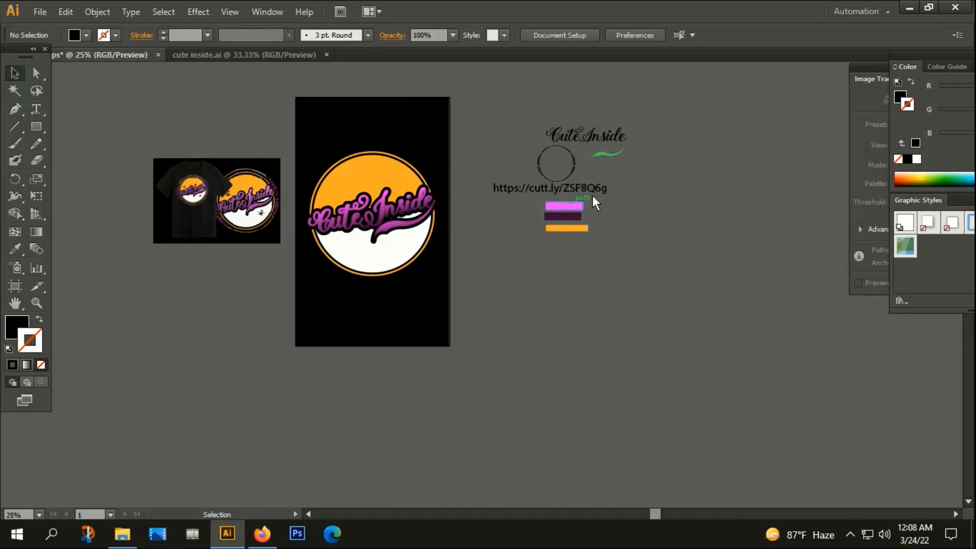
# Switch to Firefox and search Google Images for "circle design"
pyautogui.click(262, 534)
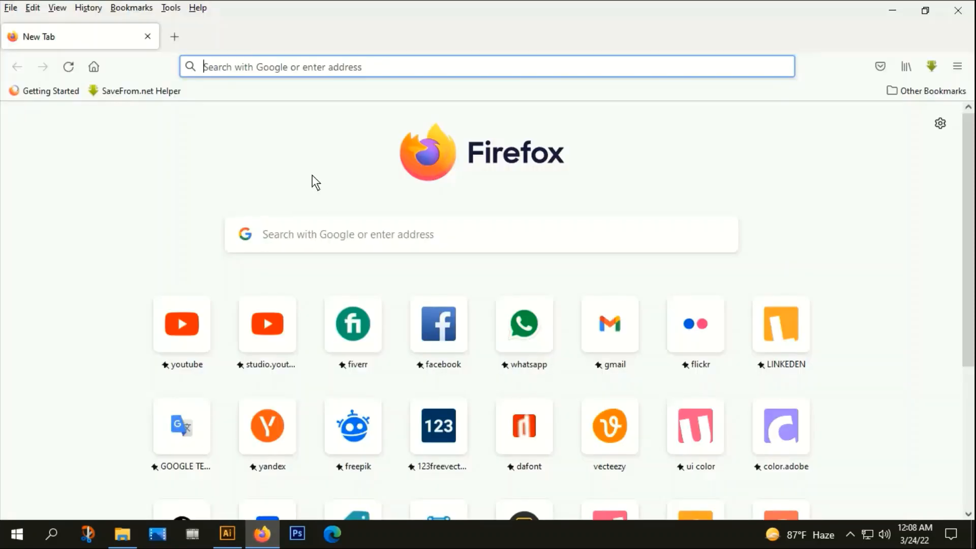
pyautogui.click(269, 68)
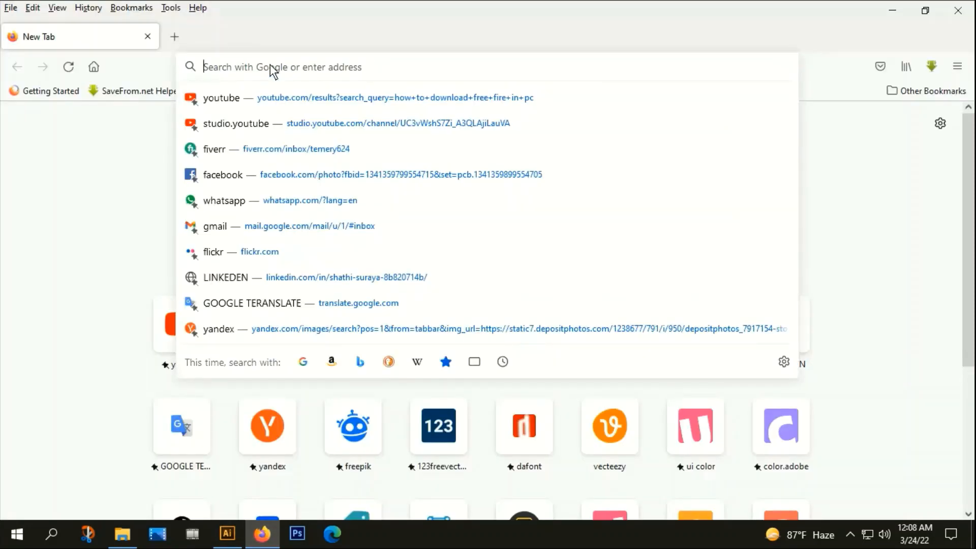
pyautogui.write('cir')
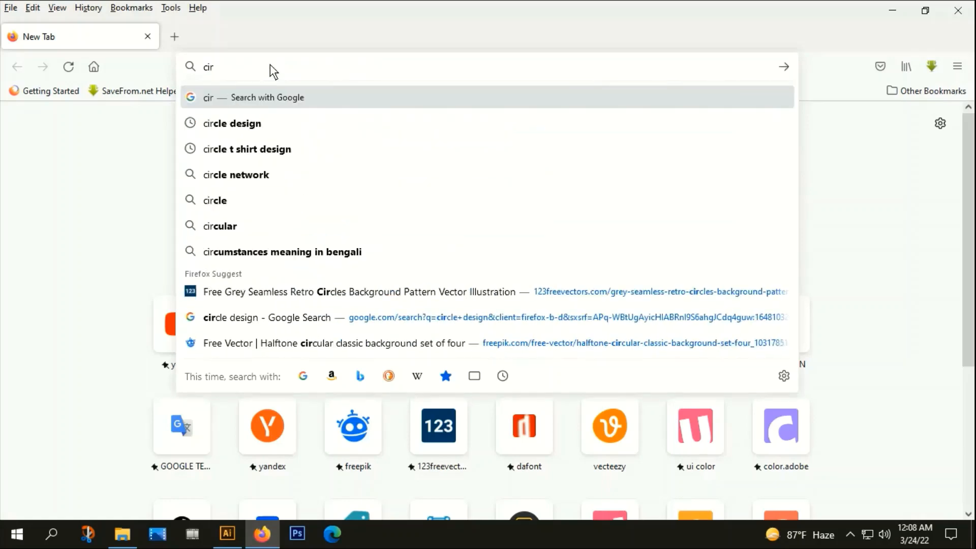
pyautogui.write('cle design')
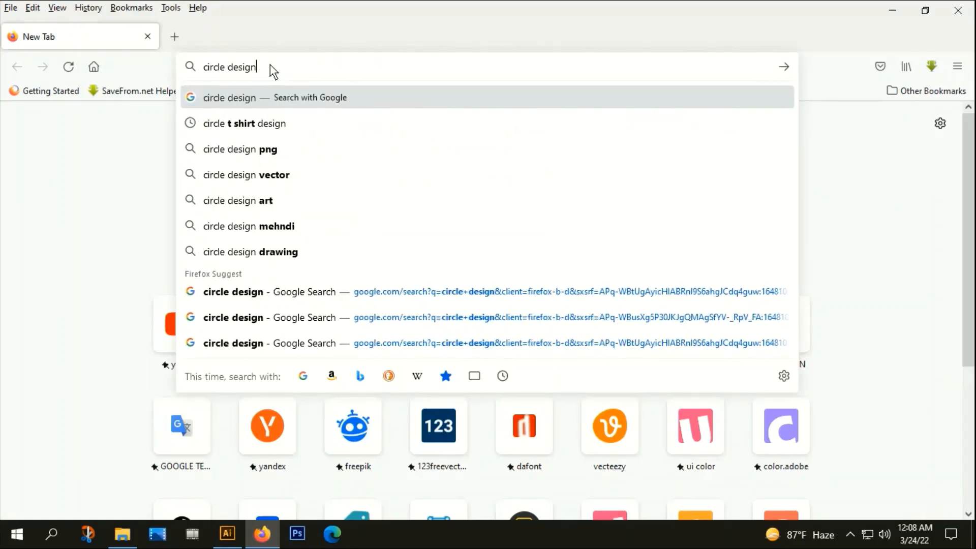
pyautogui.press('Return')
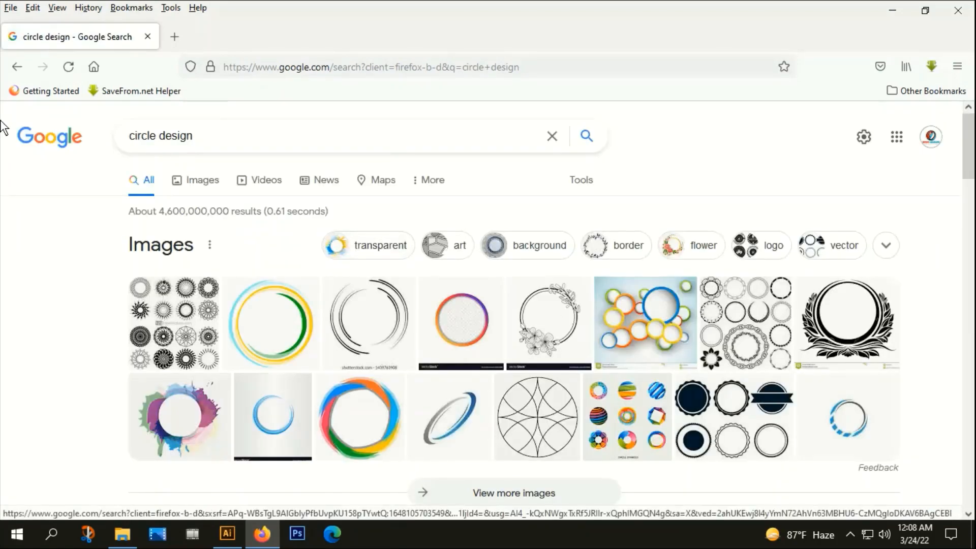
pyautogui.click(195, 180)
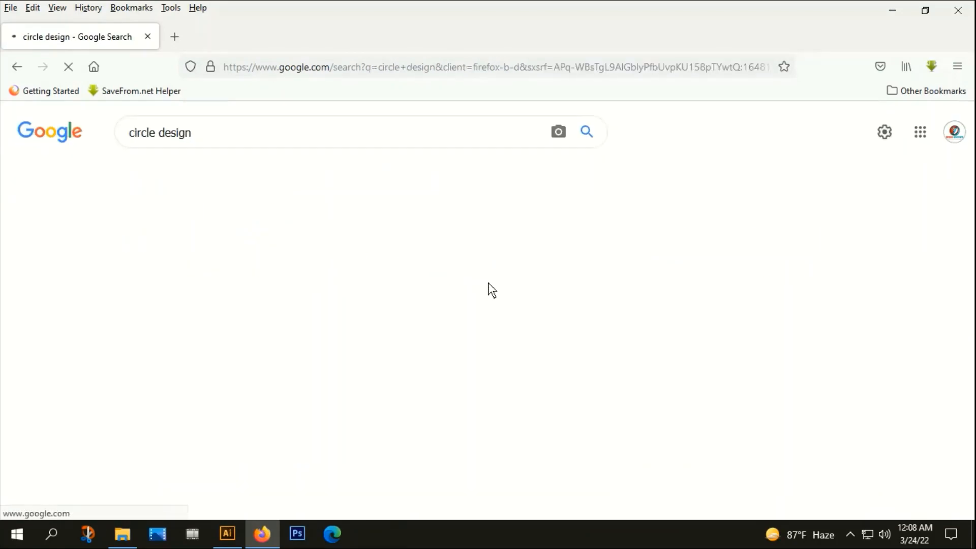
# Look through the image results for a decorative circular frame that suits the round design
pyautogui.scroll(-2, 305, 239)
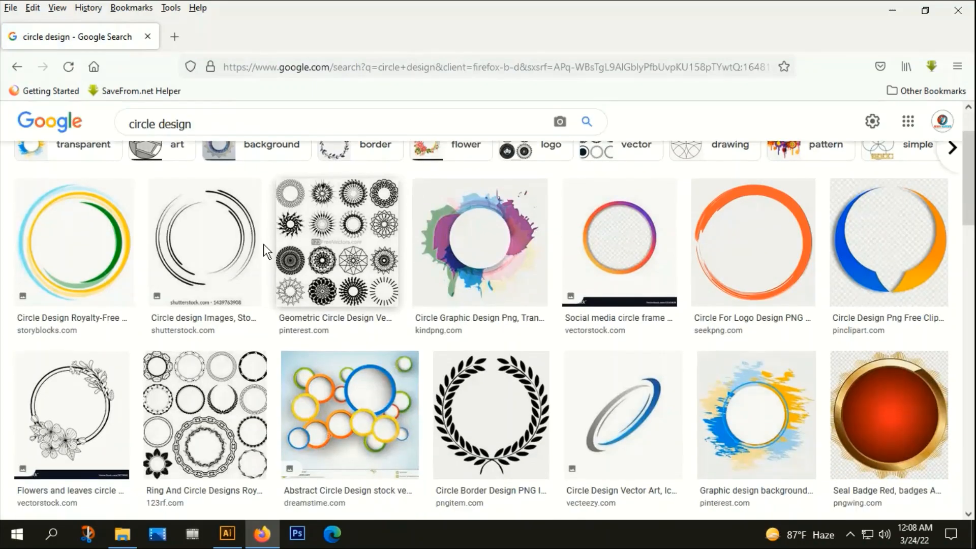
pyautogui.scroll(1, 373, 267)
pyautogui.scroll(1, 488, 308)
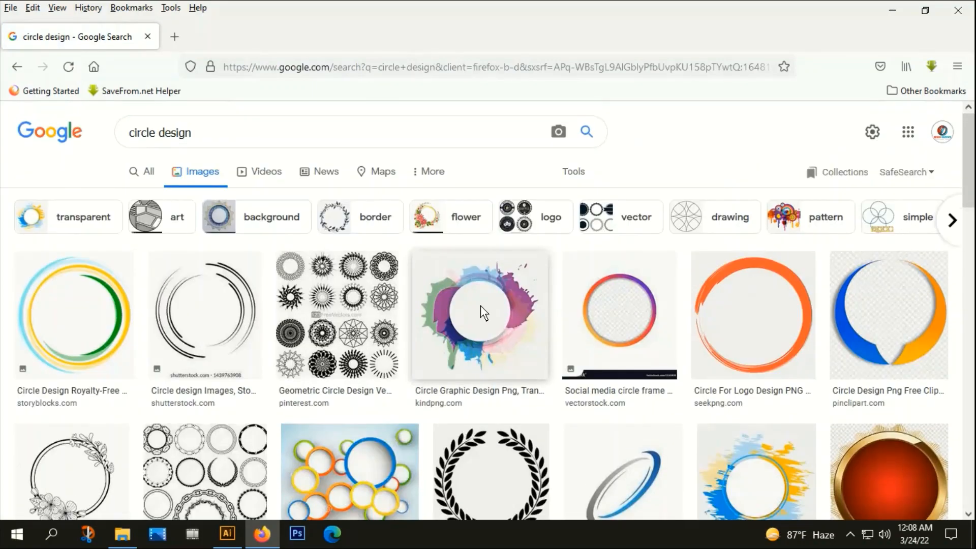
pyautogui.scroll(-5, 420, 306)
pyautogui.scroll(-18, 477, 325)
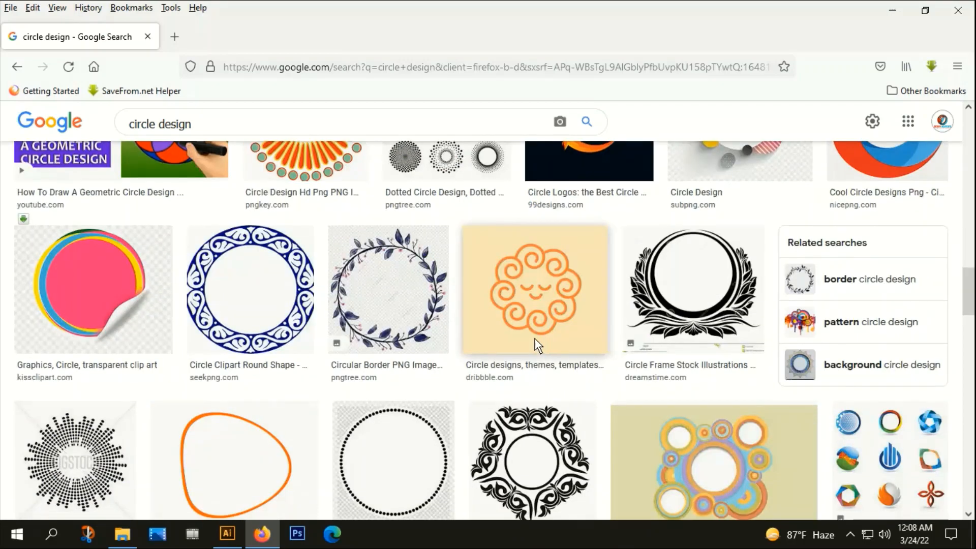
pyautogui.scroll(-6, 533, 339)
pyautogui.scroll(-15, 520, 334)
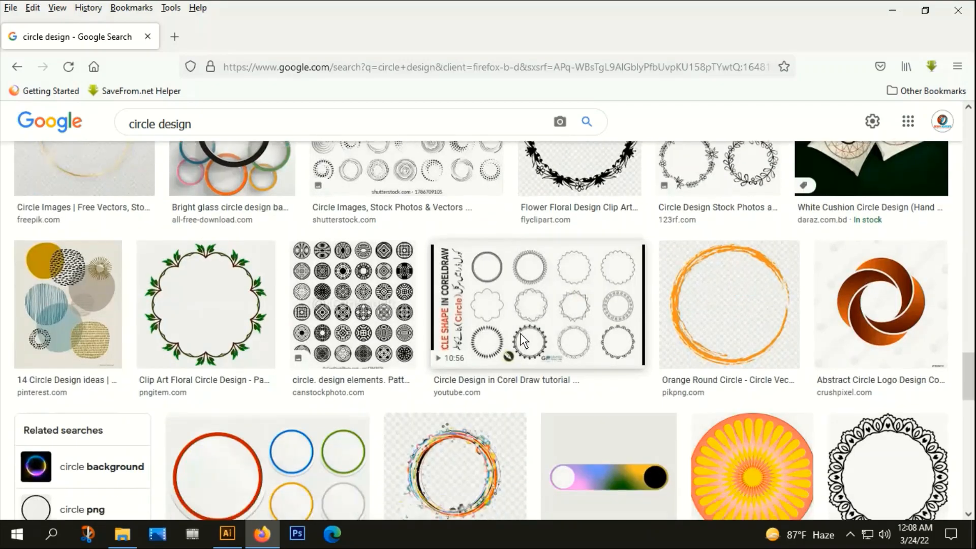
pyautogui.scroll(20, 520, 334)
pyautogui.scroll(-12, 520, 333)
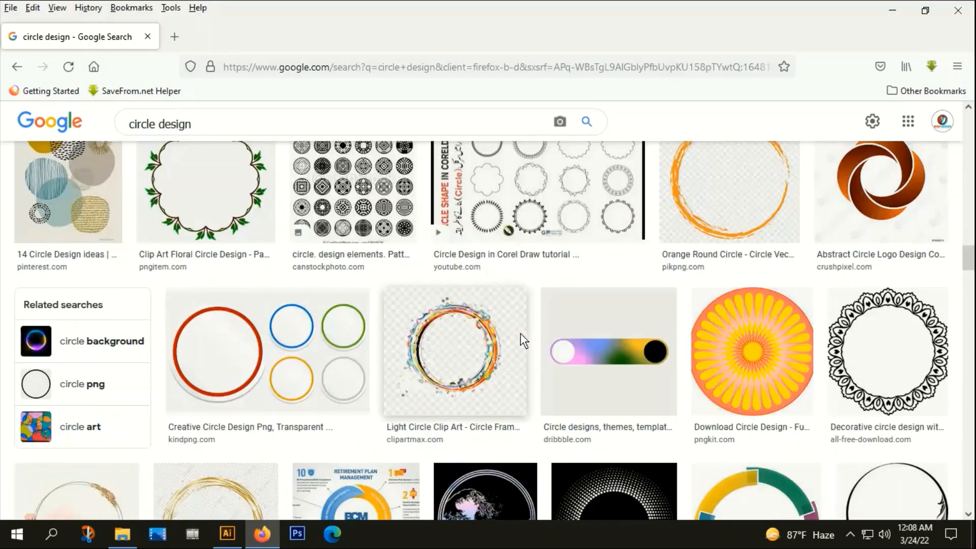
pyautogui.scroll(15, 520, 333)
pyautogui.scroll(-10, 524, 340)
pyautogui.scroll(5, 524, 341)
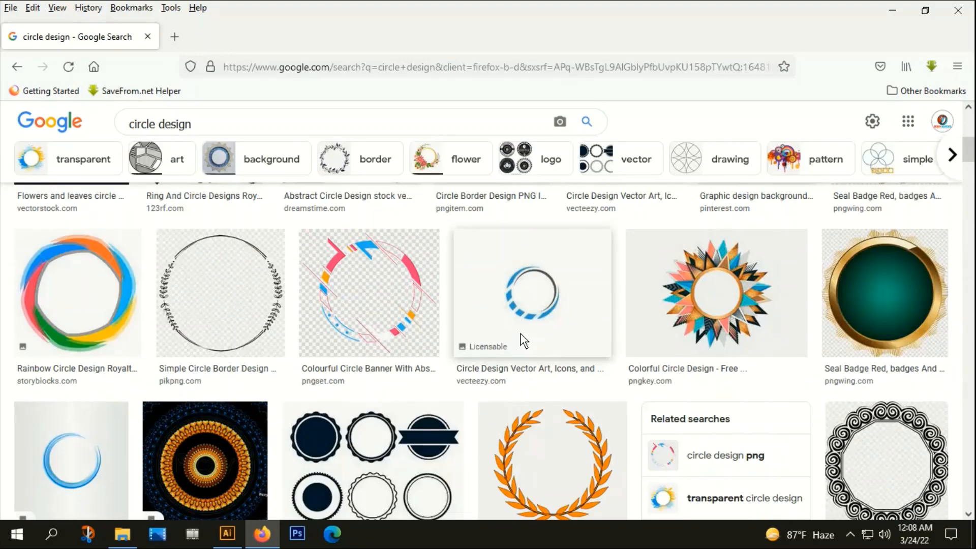
# Open the simple leafy circle border, pick the related "Christmas Wreath Transparent Background" image and copy it
pyautogui.click(283, 303)
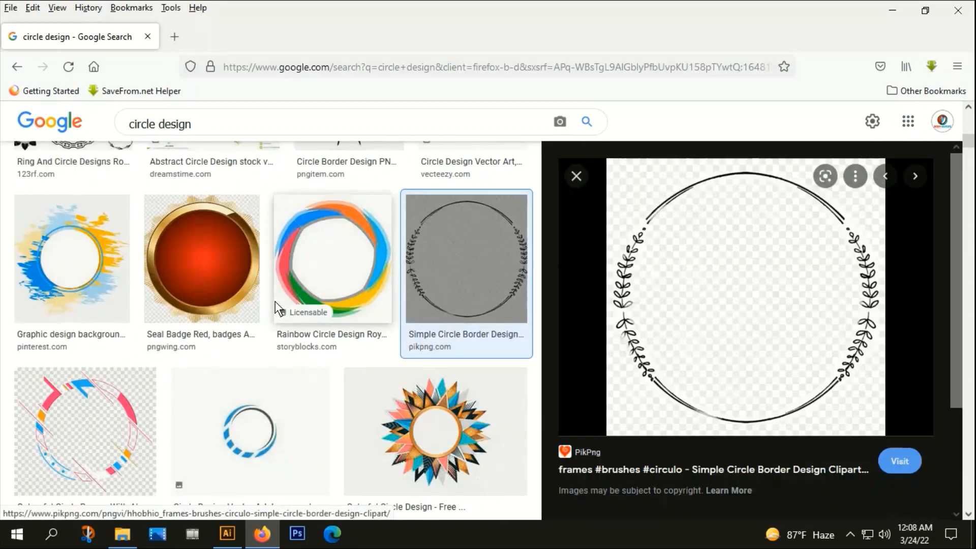
pyautogui.scroll(-5, 725, 326)
pyautogui.scroll(-5, 725, 326)
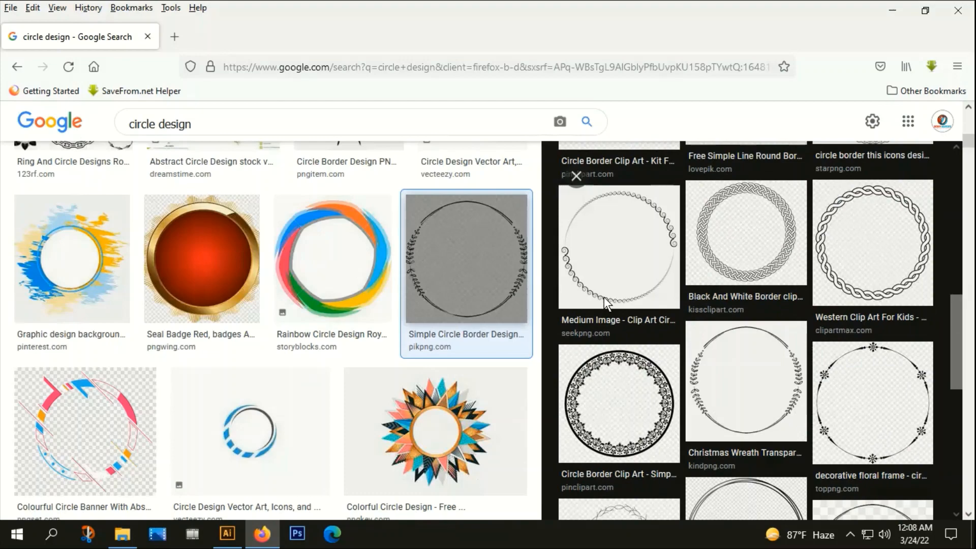
pyautogui.click(777, 394)
pyautogui.scroll(-2, 692, 254)
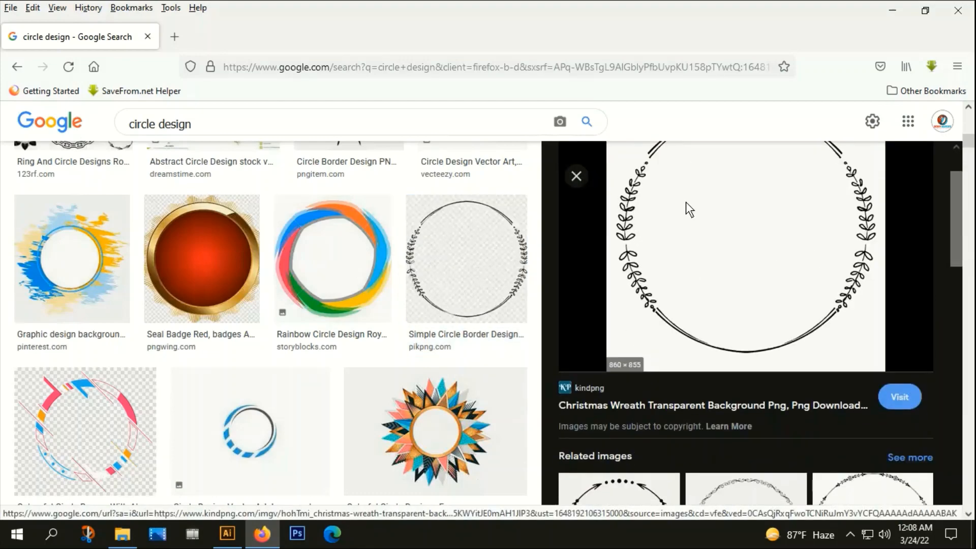
pyautogui.rightClick(687, 204)
pyautogui.click(719, 420)
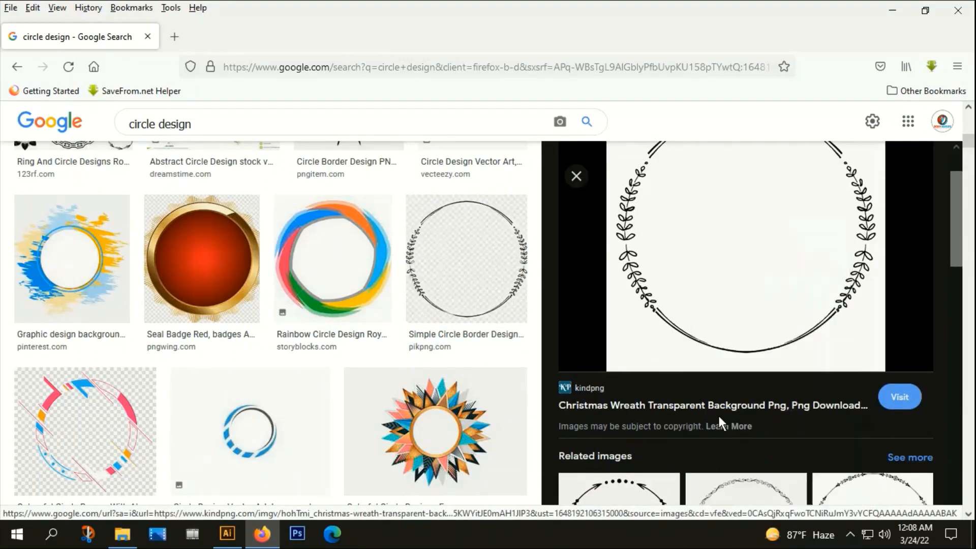
# Switch back to Illustrator, paste the wreath image and place it on the empty canvas below the t-shirt reference
pyautogui.click(227, 533)
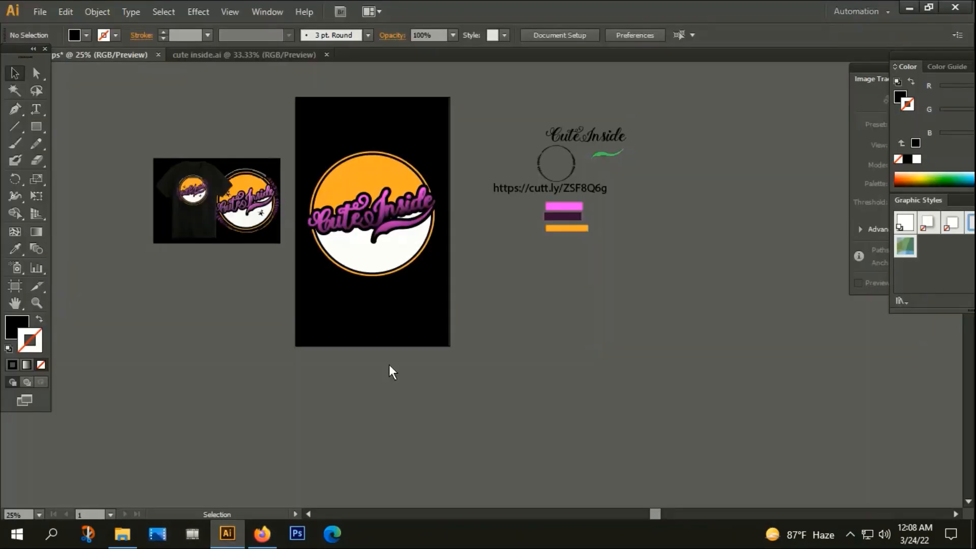
pyautogui.hotkey('ctrl', 'v')
pyautogui.moveTo(503, 295)
pyautogui.mouseDown()
pyautogui.moveTo(312, 383)
pyautogui.moveTo(219, 376)
pyautogui.mouseUp()
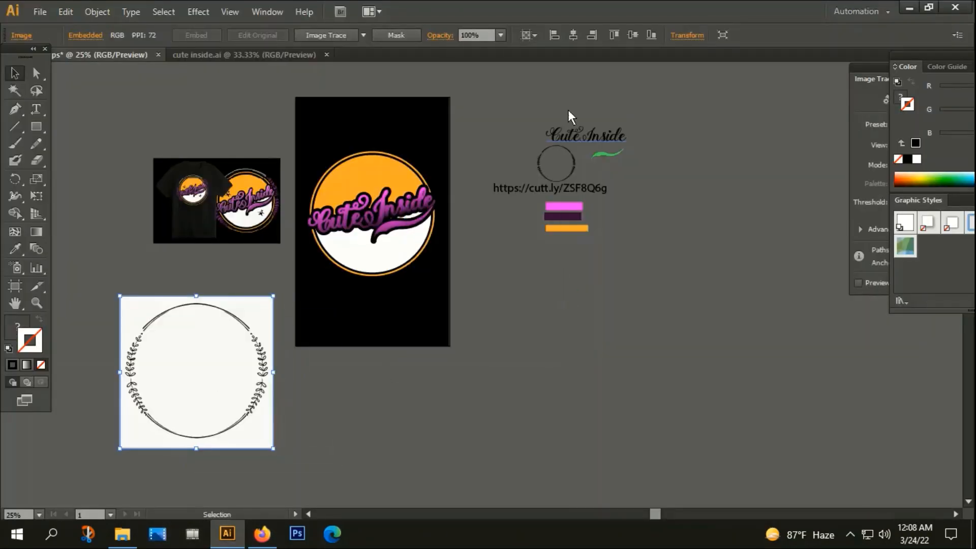
# Image-trace the wreath picture with the default preset, expand the tracing and ungroup the resulting paths
pyautogui.click(333, 35)
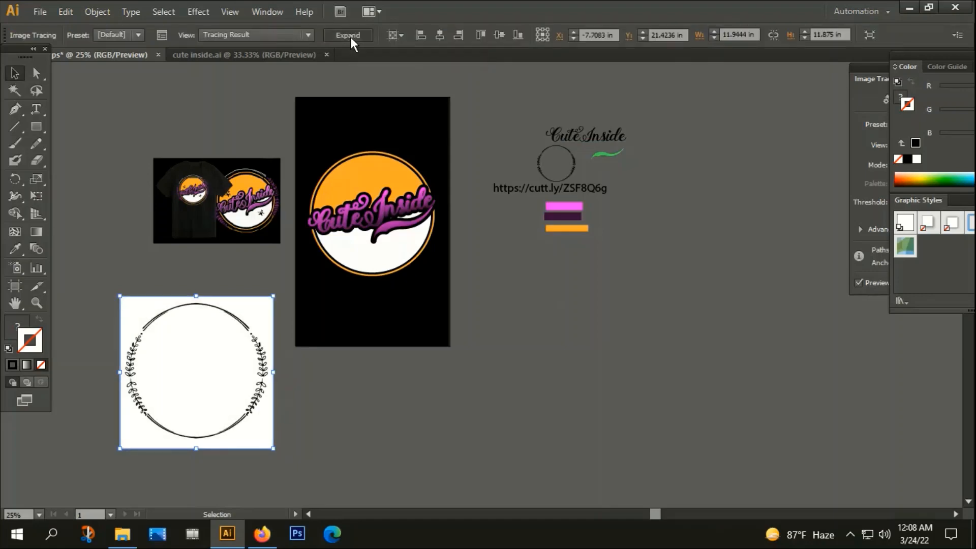
pyautogui.click(350, 37)
pyautogui.rightClick(113, 338)
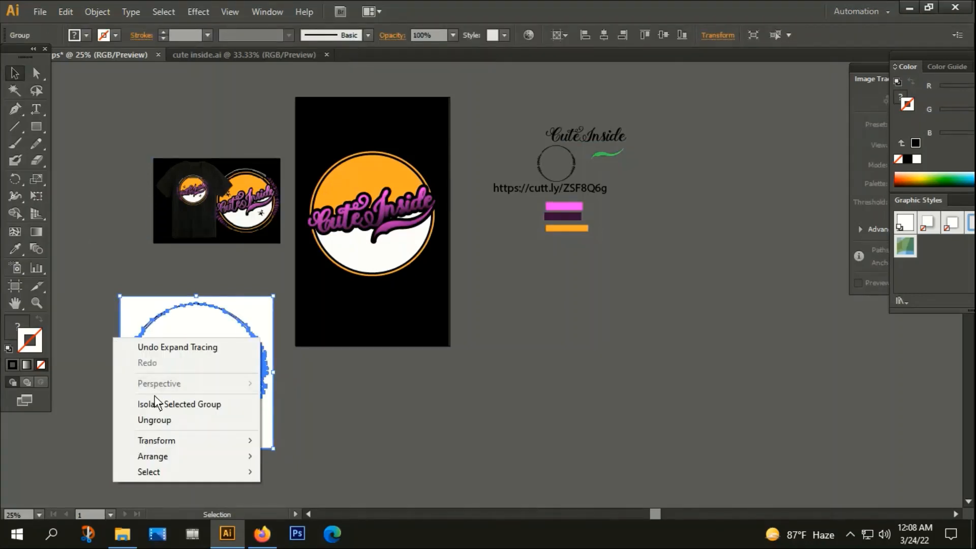
pyautogui.click(160, 422)
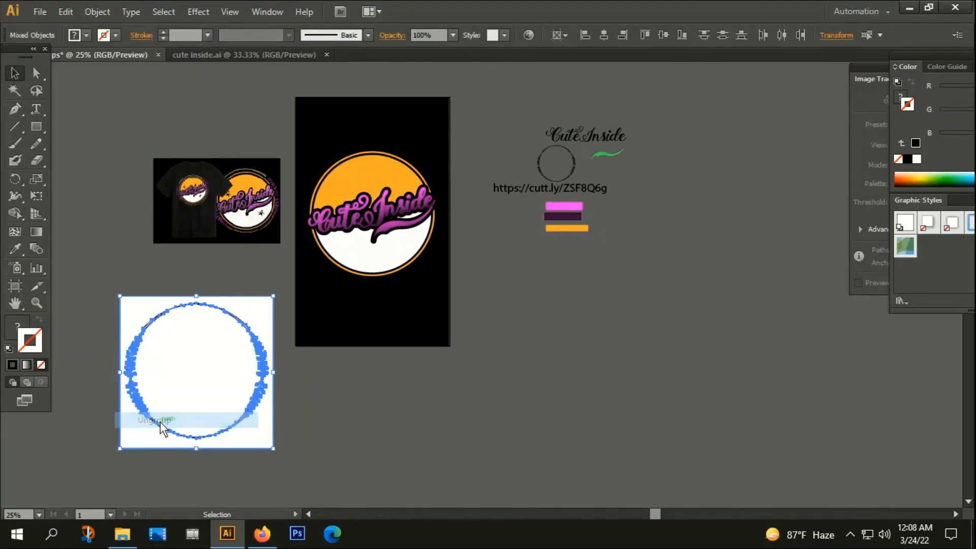
# Select all the white areas of the traced wreath with the Magic Wand and delete them
pyautogui.click(101, 147)
pyautogui.click(12, 91)
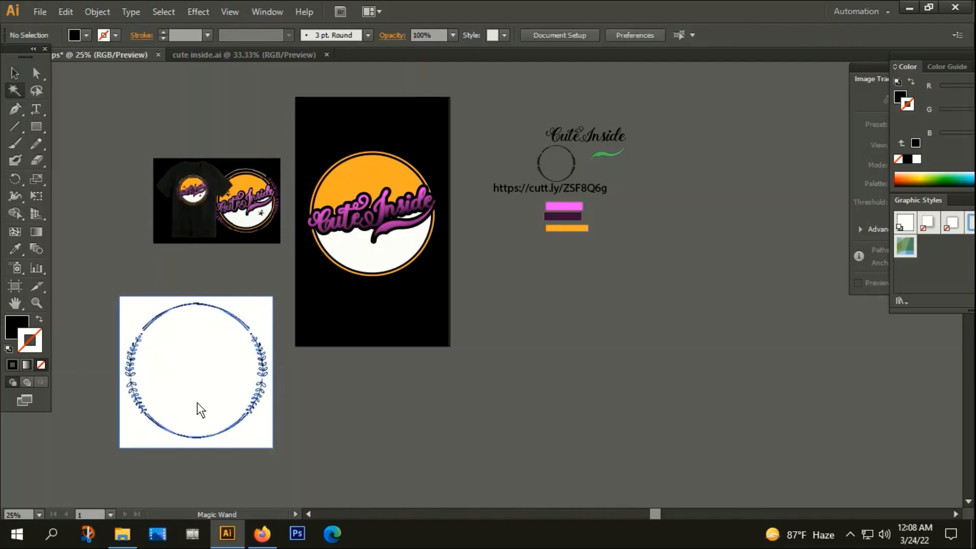
pyautogui.click(190, 366)
pyautogui.click(14, 74)
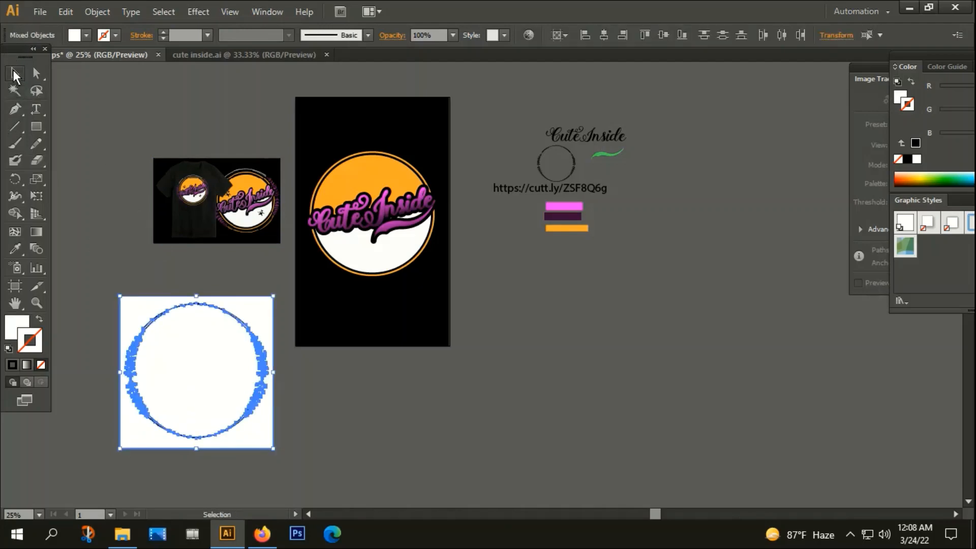
pyautogui.press('Delete')
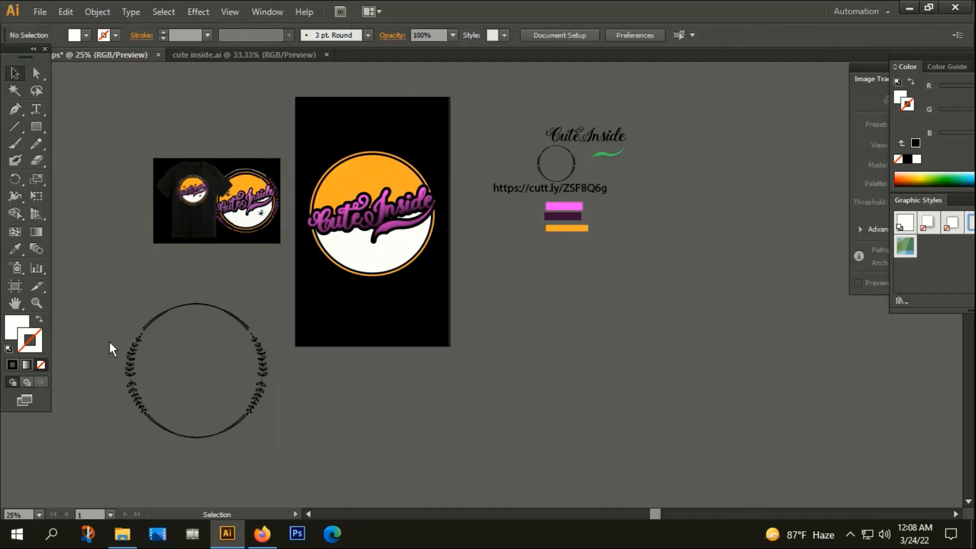
# Select the wreath's upper and lower arc lines together and group them
pyautogui.moveTo(313, 442); pyautogui.dragTo(378, 345)
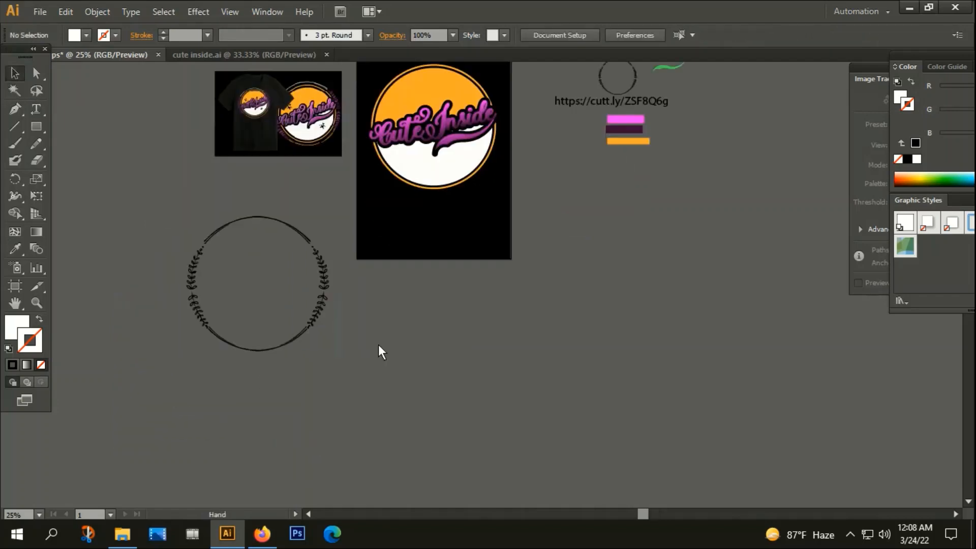
pyautogui.scroll(2, 243, 305)
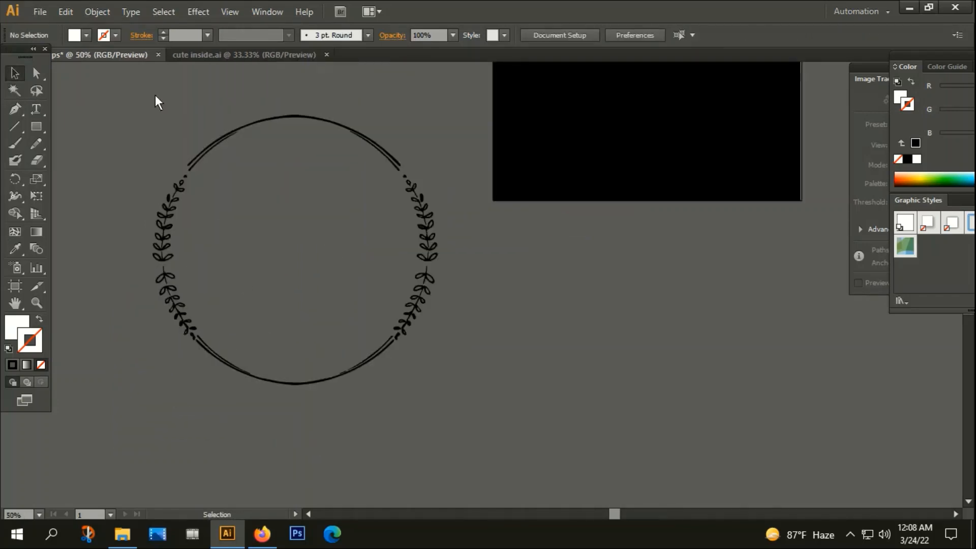
pyautogui.moveTo(174, 101); pyautogui.dragTo(429, 163)
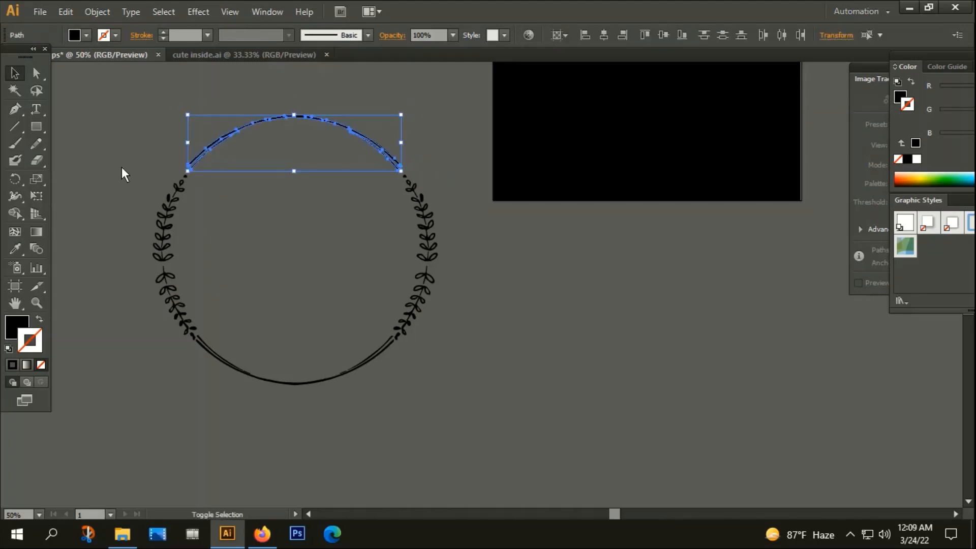
pyautogui.moveTo(360, 353); pyautogui.dragTo(376, 329)
pyautogui.rightClick(342, 331)
pyautogui.click(406, 199)
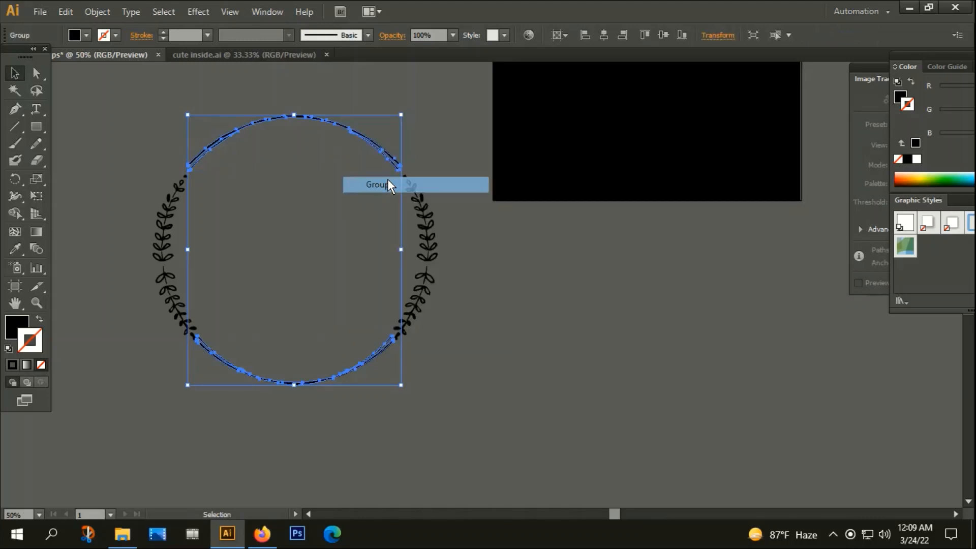
pyautogui.click(388, 183)
# Select all the leafy branches on both sides of the wreath, without the arc lines, and group them
pyautogui.click(159, 213)
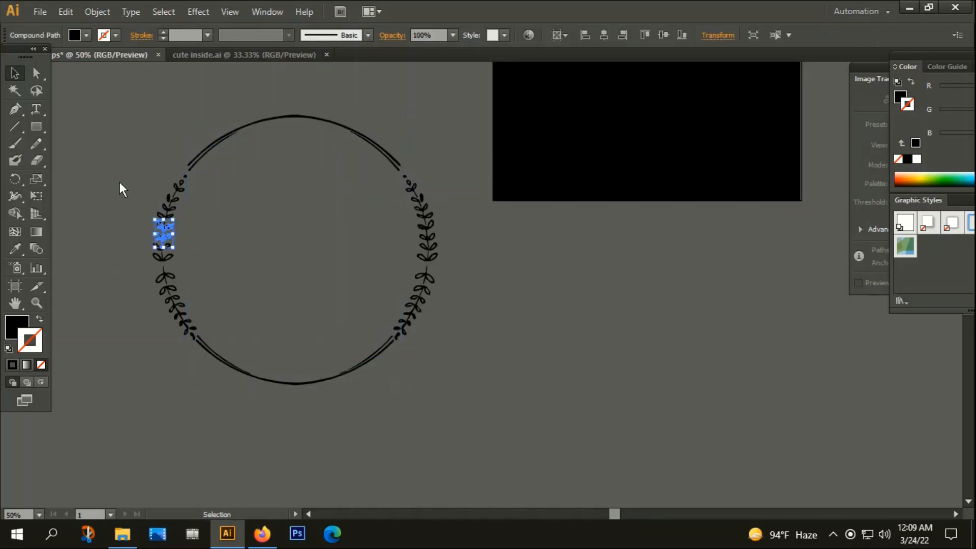
pyautogui.click(110, 172)
pyautogui.moveTo(120, 181)
pyautogui.mouseDown()
pyautogui.moveTo(184, 231)
pyautogui.moveTo(248, 235)
pyautogui.moveTo(164, 227)
pyautogui.moveTo(197, 261)
pyautogui.moveTo(215, 331)
pyautogui.moveTo(200, 344)
pyautogui.mouseUp()
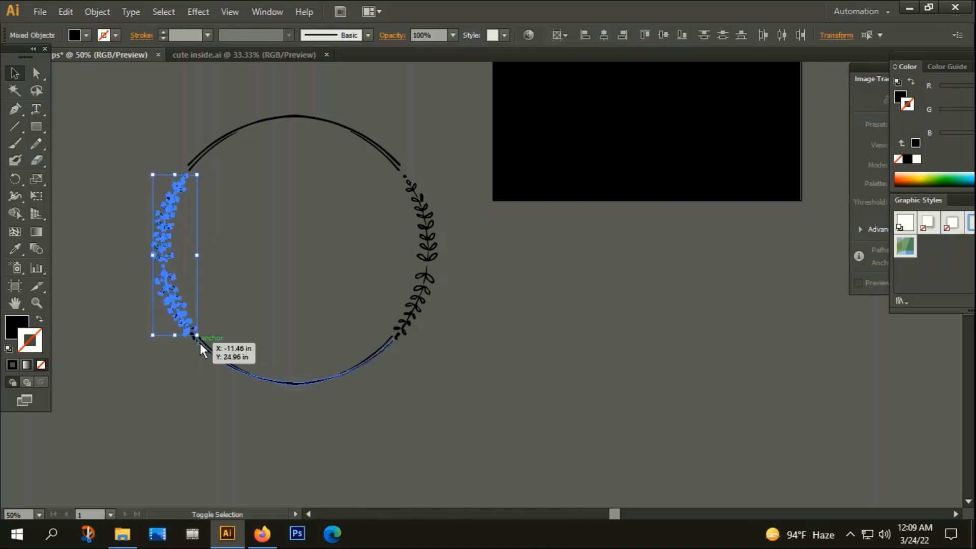
pyautogui.keyDown('shift'); pyautogui.click(194, 337); pyautogui.keyUp('shift')
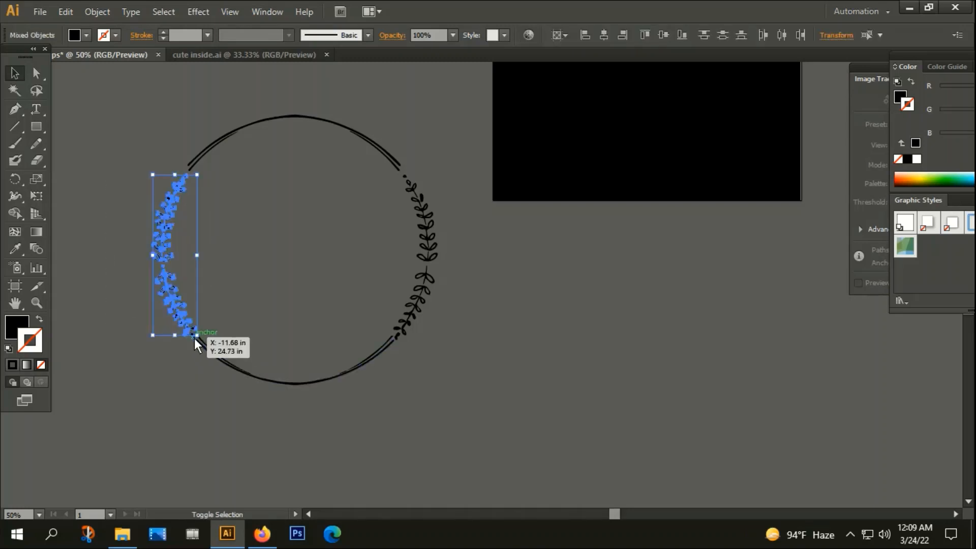
pyautogui.keyDown('shift'); pyautogui.click(402, 168); pyautogui.keyUp('shift')
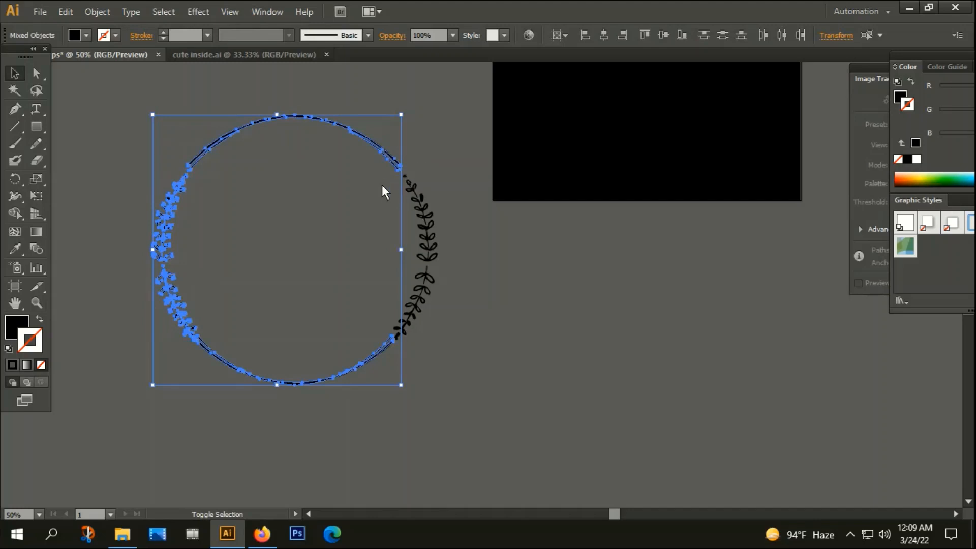
pyautogui.keyDown('shift'); pyautogui.click(334, 374); pyautogui.keyUp('shift')
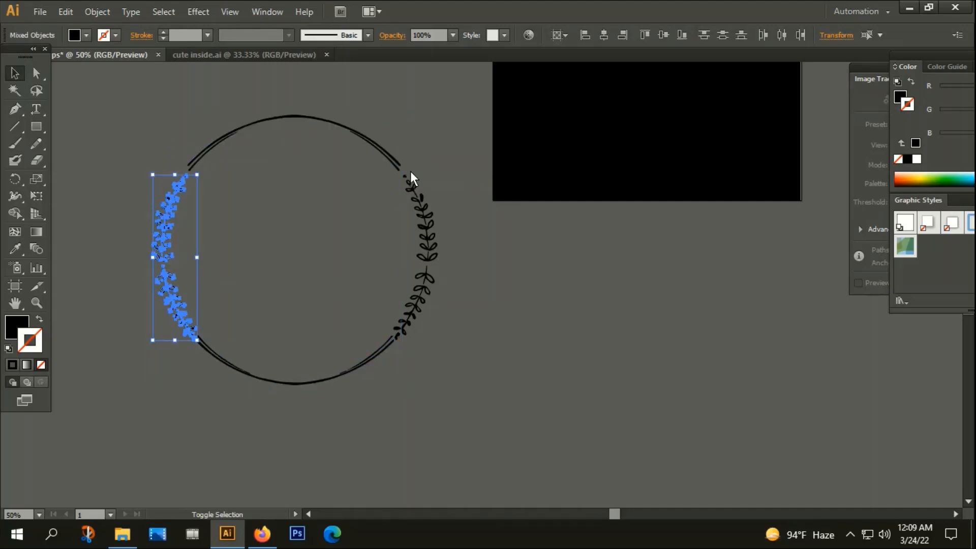
pyautogui.moveTo(405, 169); pyautogui.dragTo(436, 338)
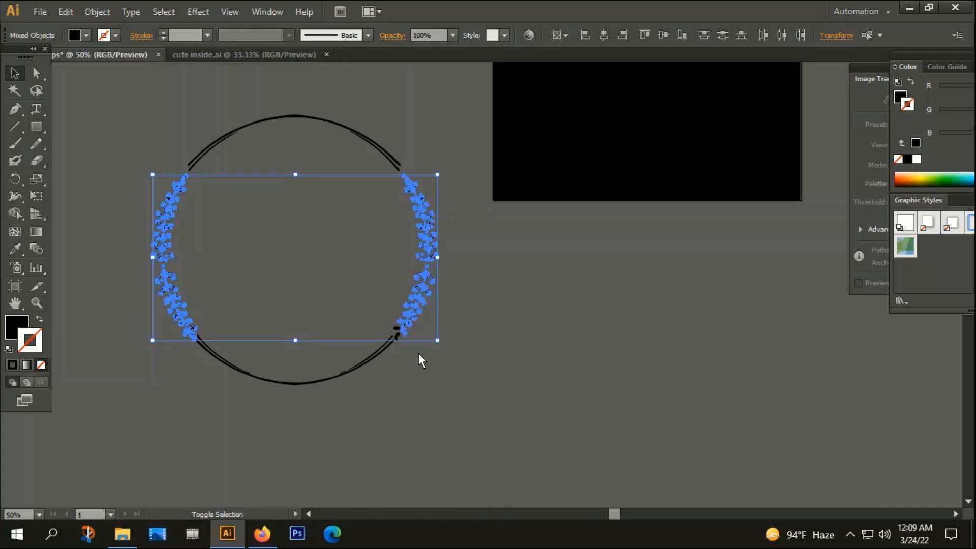
pyautogui.scroll(5, 410, 350)
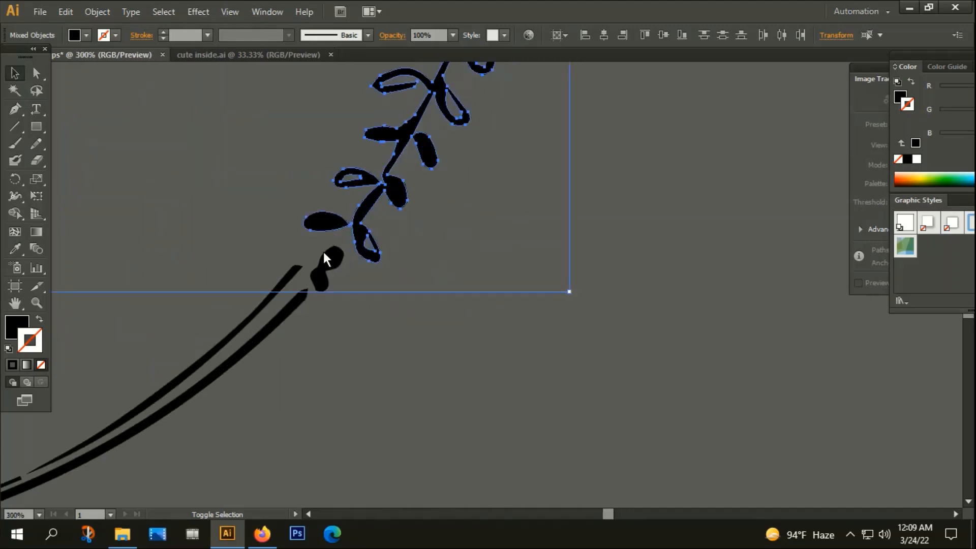
pyautogui.scroll(-6, 325, 270)
pyautogui.rightClick(368, 184)
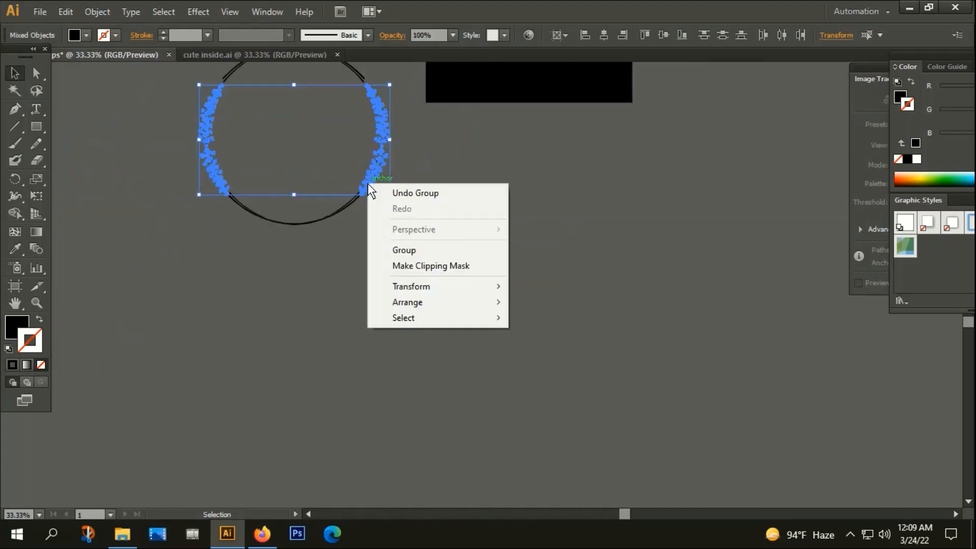
pyautogui.click(426, 250)
# Apply the "Cute Inside" lettering's pink-to-purple gradient to the grouped leaf branches using the Eyedropper
pyautogui.scroll(-2, 420, 252)
pyautogui.moveTo(464, 257); pyautogui.dragTo(423, 307)
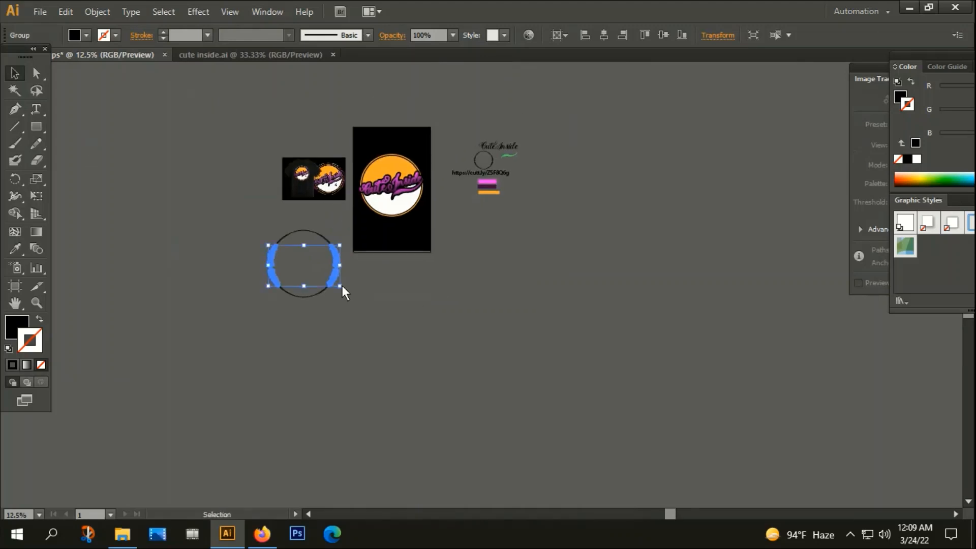
pyautogui.press('i')
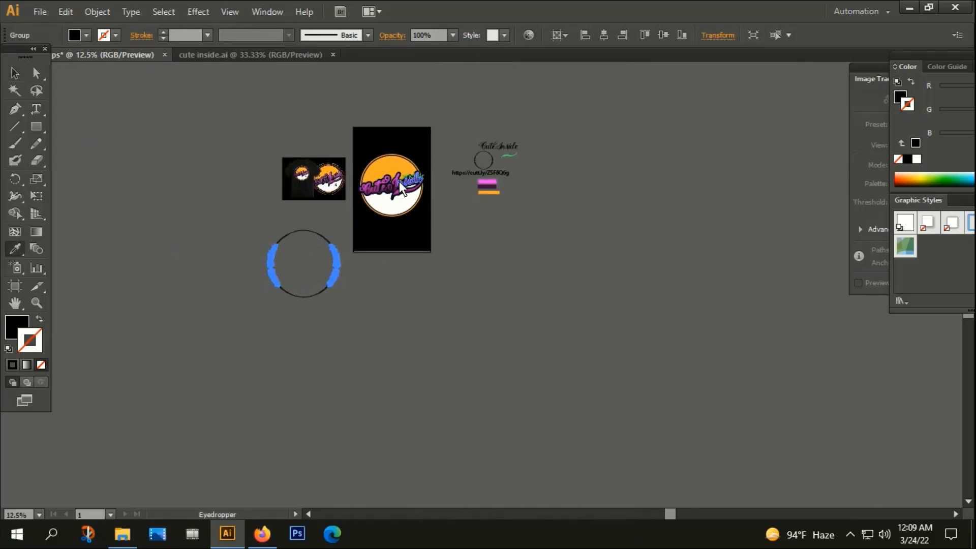
pyautogui.click(399, 189)
pyautogui.click(397, 182)
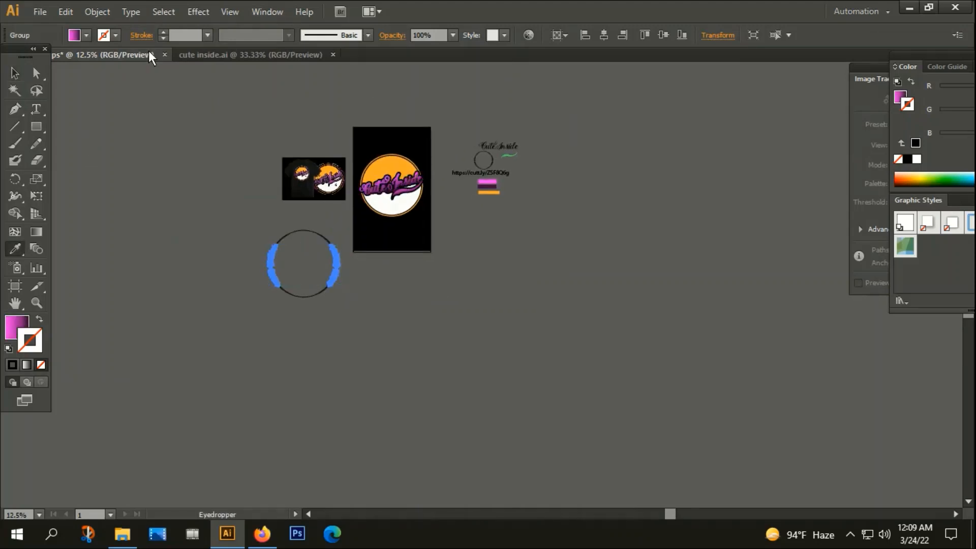
pyautogui.click(16, 73)
pyautogui.click(254, 301)
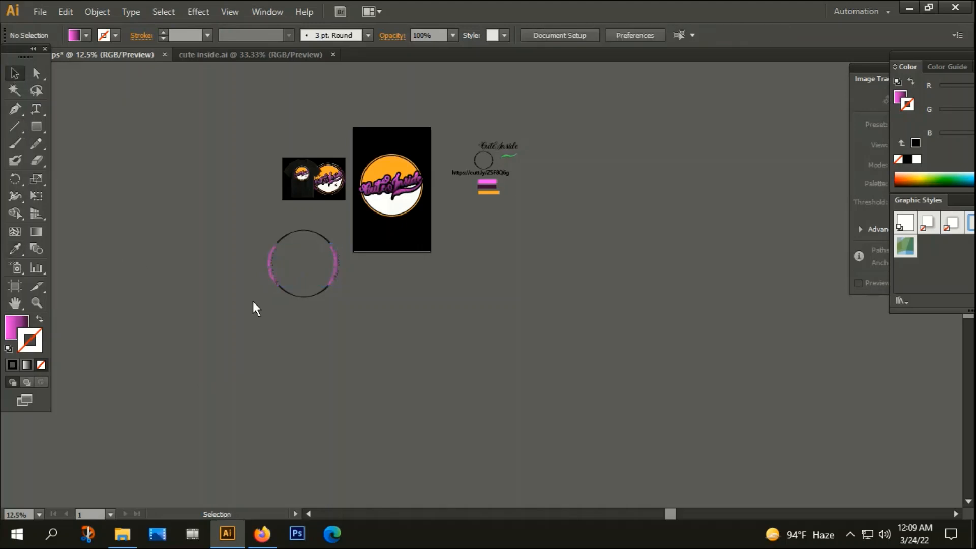
# Change the fill of the wreath's grouped arc lines to a near-white colour
pyautogui.click(310, 295)
pyautogui.doubleClick(27, 326)
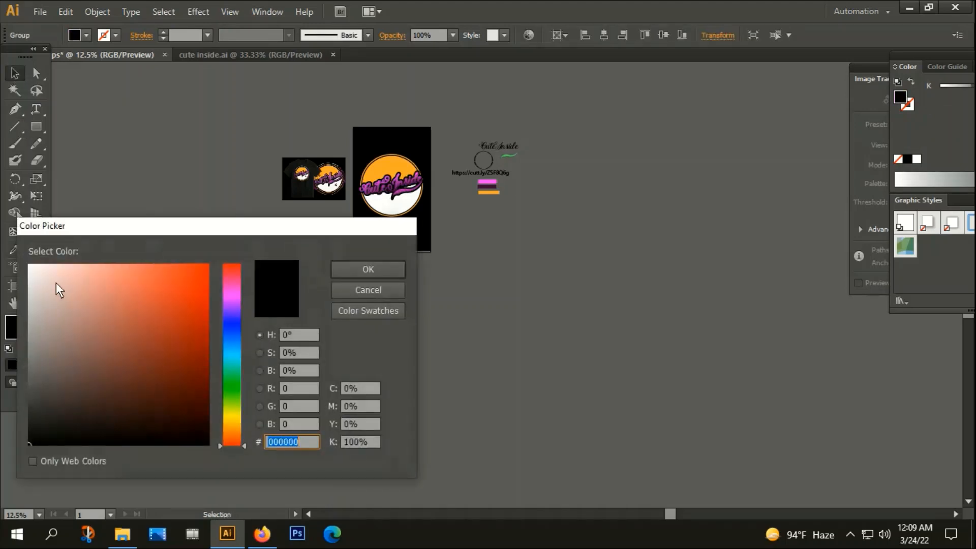
pyautogui.click(34, 268)
pyautogui.click(361, 273)
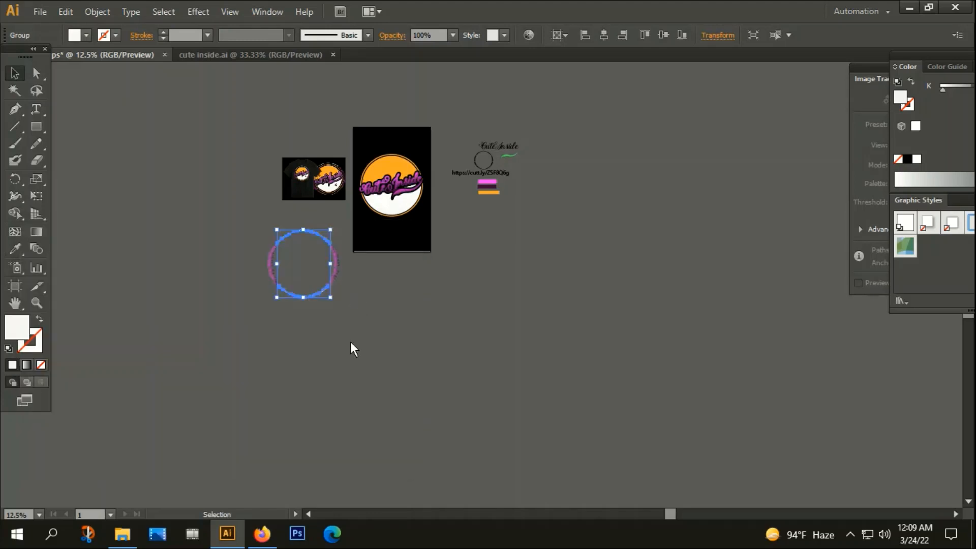
# Group the leaf branches with the arc lines and centre the wreath horizontally and vertically on the artboard
pyautogui.click(252, 227)
pyautogui.moveTo(340, 318); pyautogui.dragTo(340, 318)
pyautogui.rightClick(321, 255)
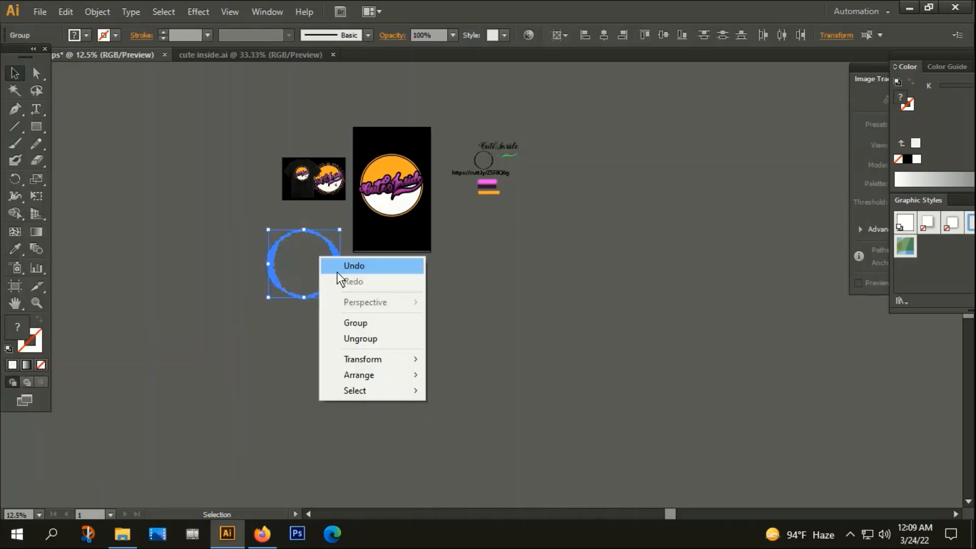
pyautogui.click(357, 322)
pyautogui.click(606, 33)
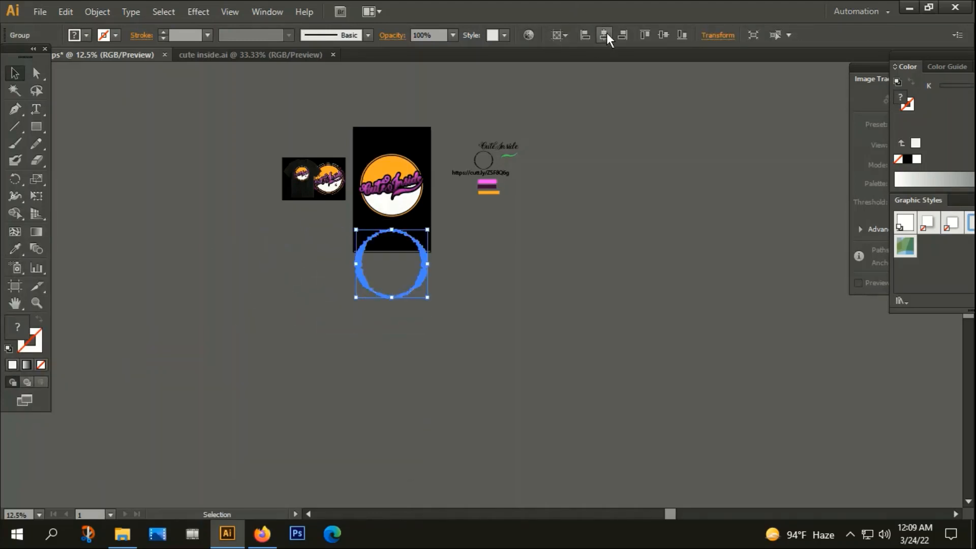
pyautogui.click(664, 35)
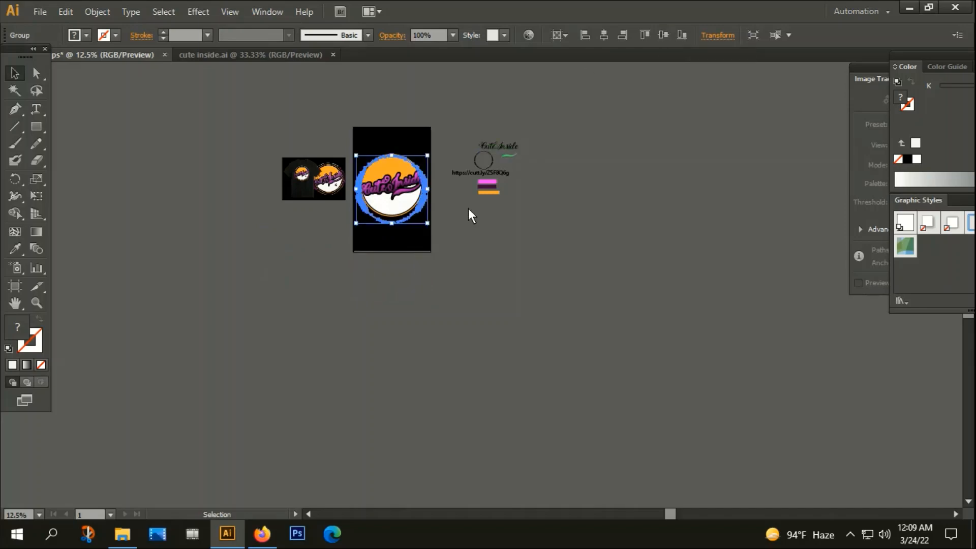
# Move the wreath up around the orange-ringed circle and enlarge it slightly so it surrounds the ring evenly
pyautogui.scroll(4, 380, 169)
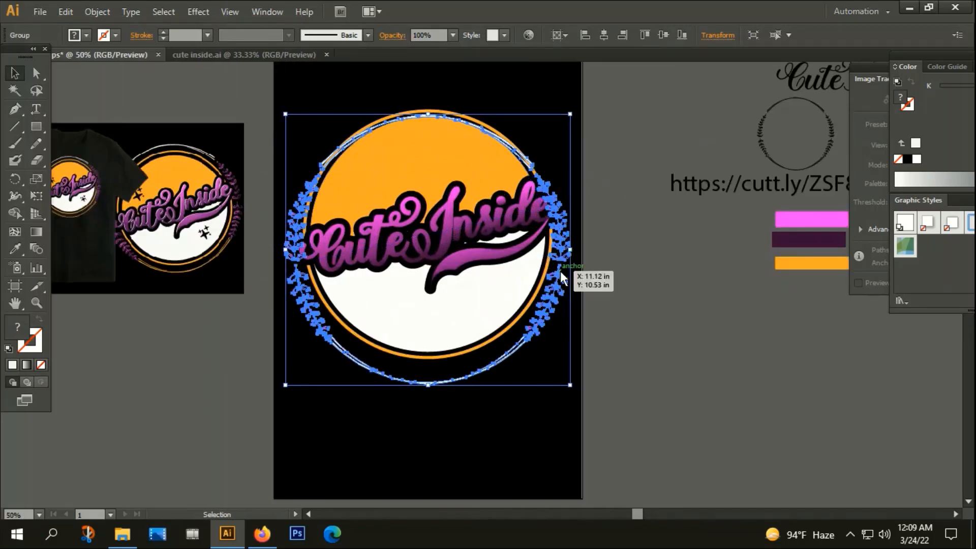
pyautogui.moveTo(560, 270); pyautogui.dragTo(560, 263)
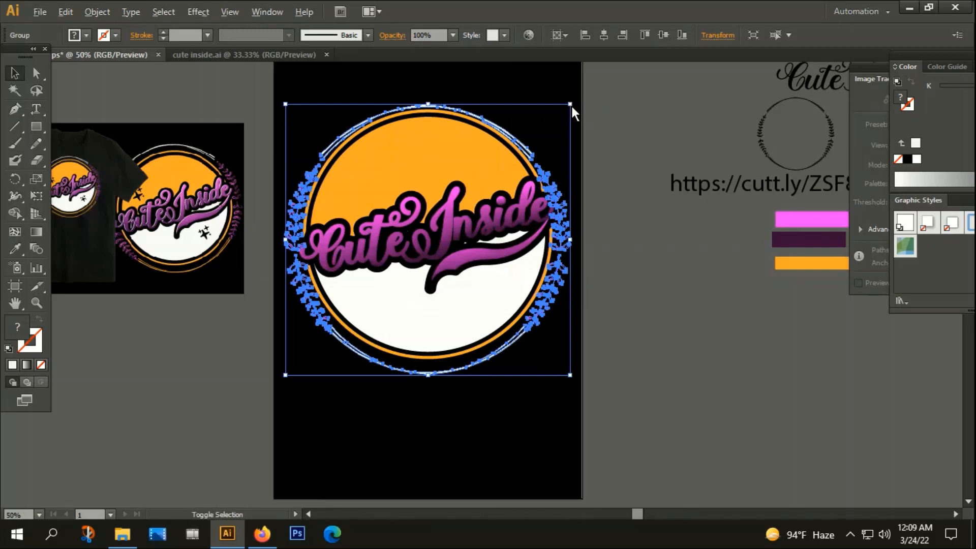
pyautogui.moveTo(570, 105); pyautogui.dragTo(582, 102)
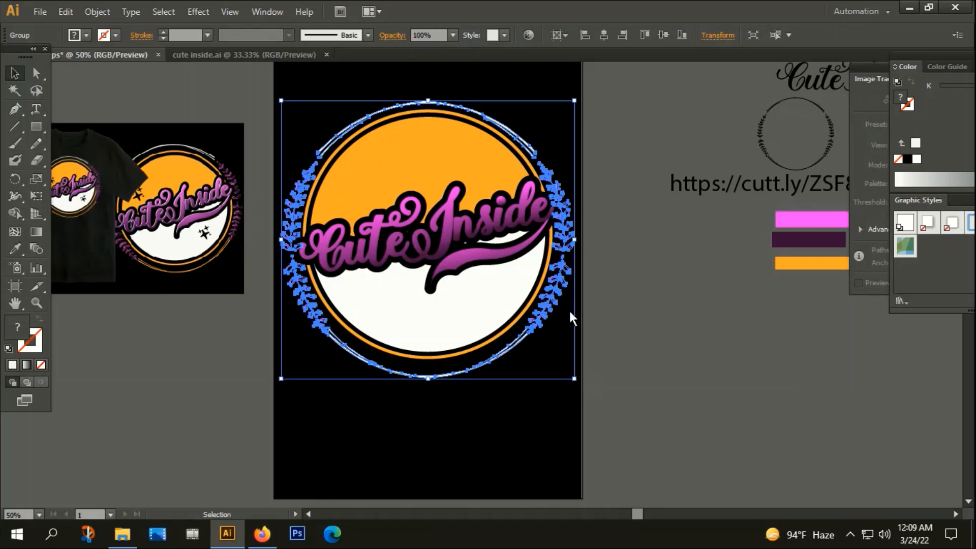
pyautogui.moveTo(563, 283); pyautogui.dragTo(560, 274)
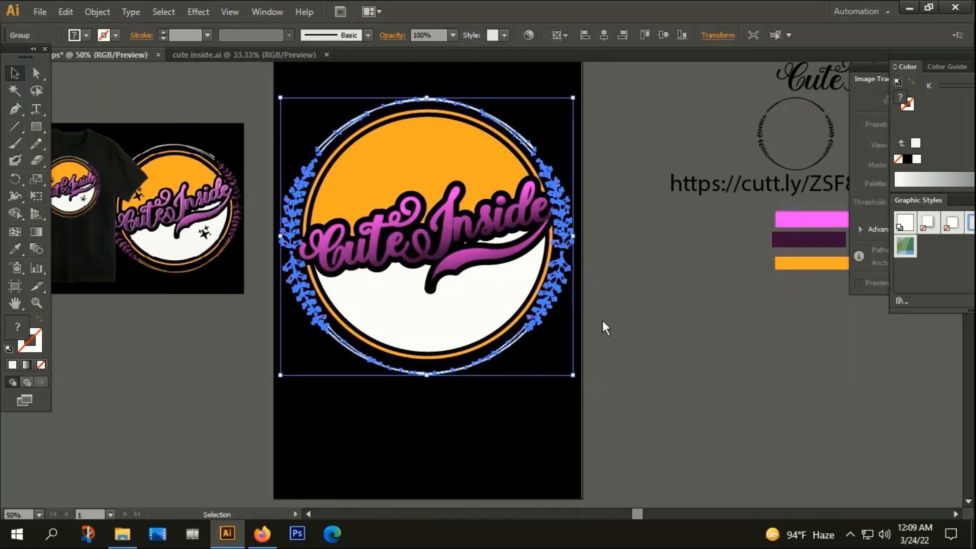
# Rotate the wreath counterclockwise so its leaf branches follow the tilt of the lettering, as in the t-shirt reference
pyautogui.moveTo(579, 385); pyautogui.dragTo(593, 357)
pyautogui.moveTo(579, 221); pyautogui.dragTo(569, 206)
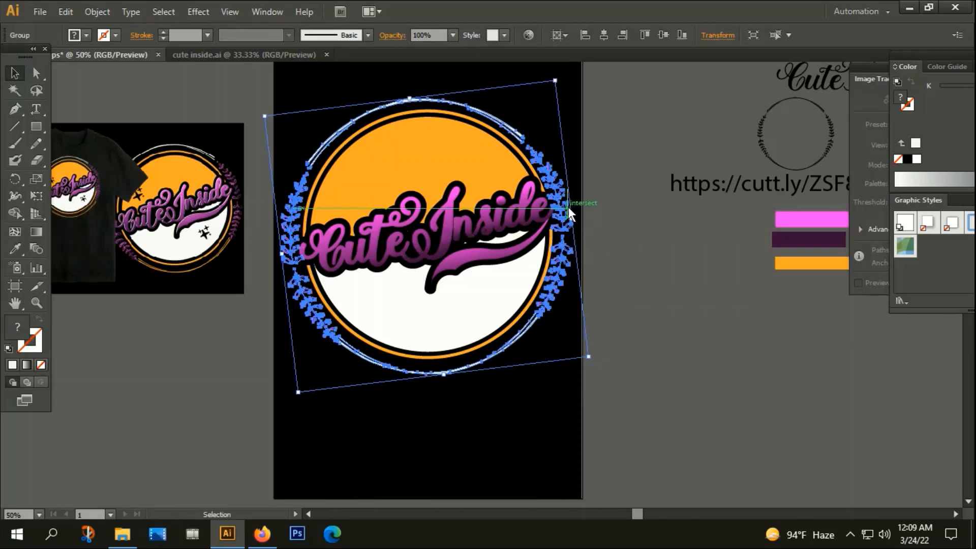
pyautogui.click(639, 388)
pyautogui.click(327, 334)
pyautogui.moveTo(594, 360); pyautogui.dragTo(608, 325)
pyautogui.click(614, 221)
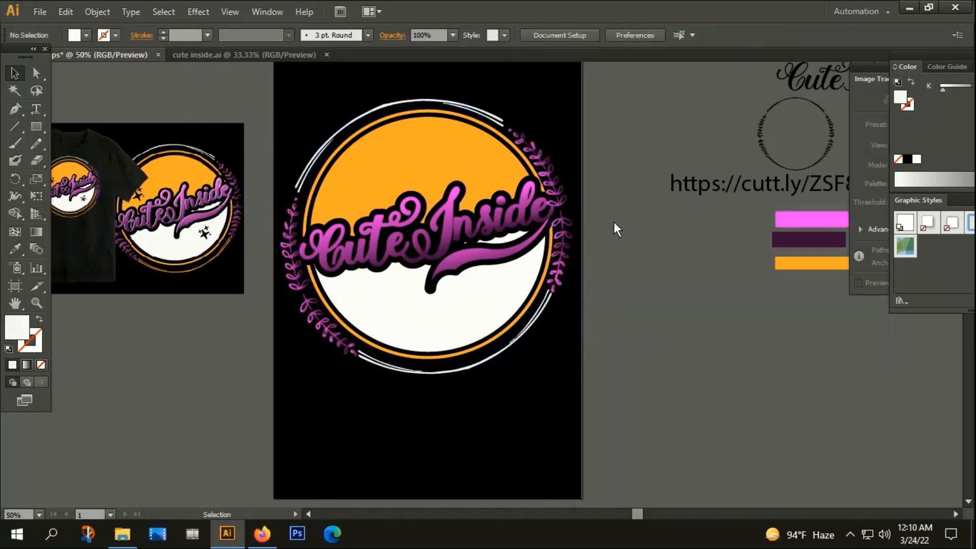
pyautogui.click(571, 231)
pyautogui.moveTo(615, 327); pyautogui.dragTo(629, 307)
pyautogui.click(631, 309)
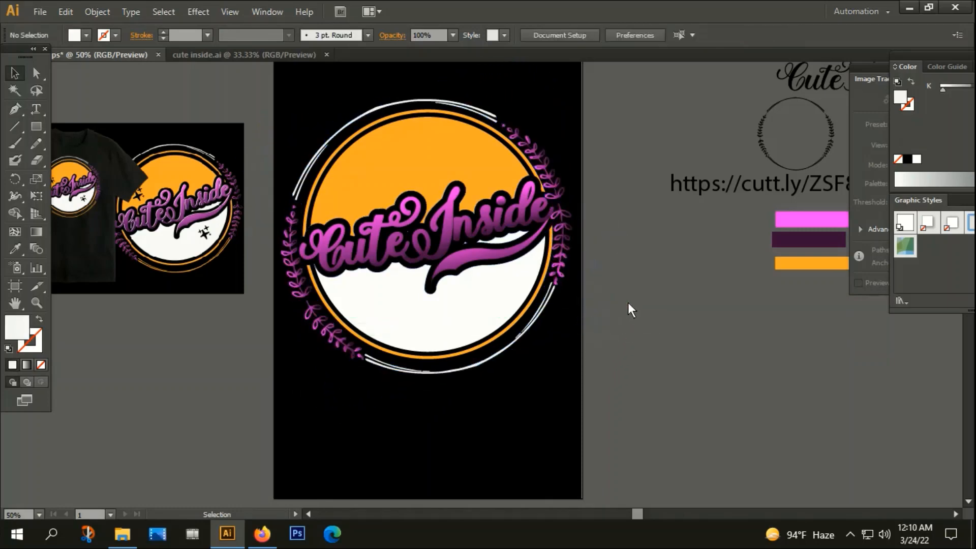
# Select the rotated wreath and nudge it slightly upward around the circle
pyautogui.click(348, 352)
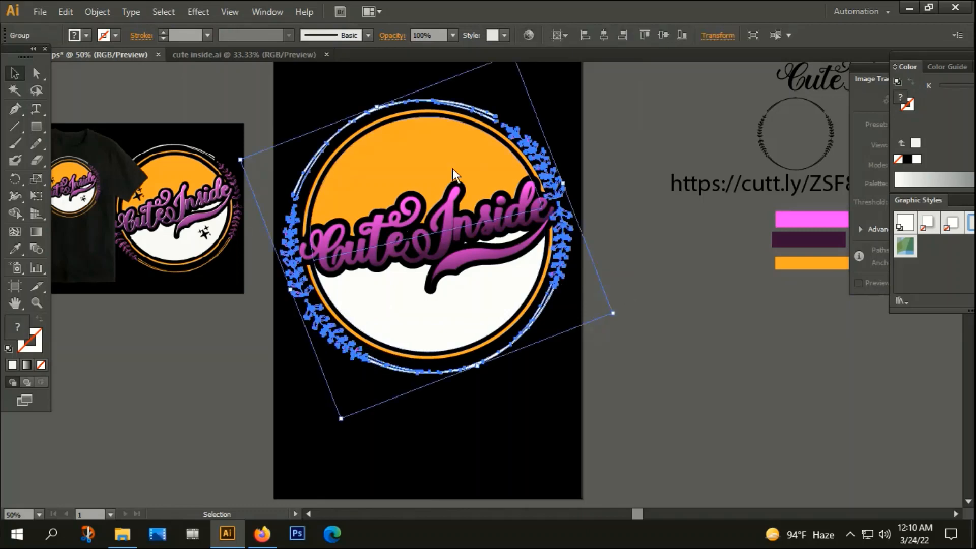
pyautogui.click(374, 366)
pyautogui.click(341, 350)
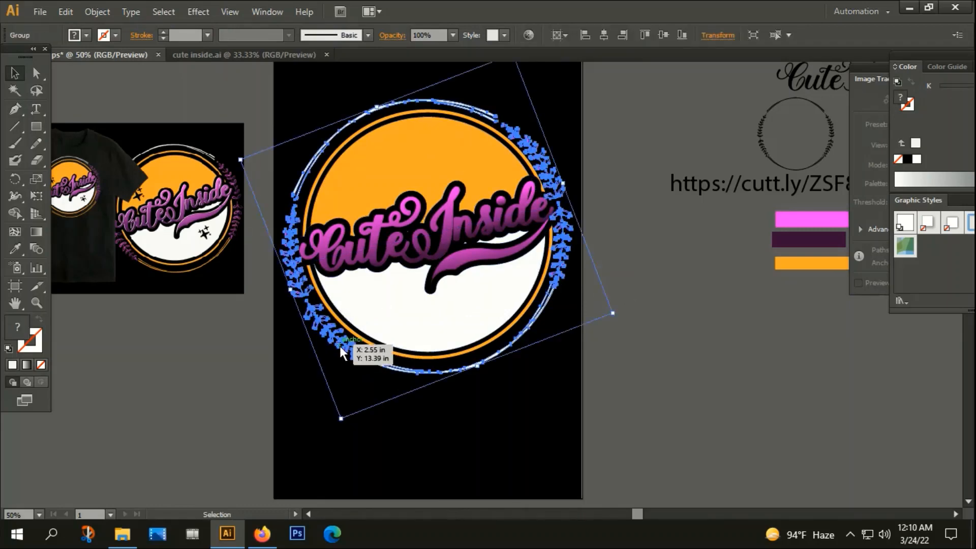
pyautogui.moveTo(339, 345); pyautogui.dragTo(341, 348)
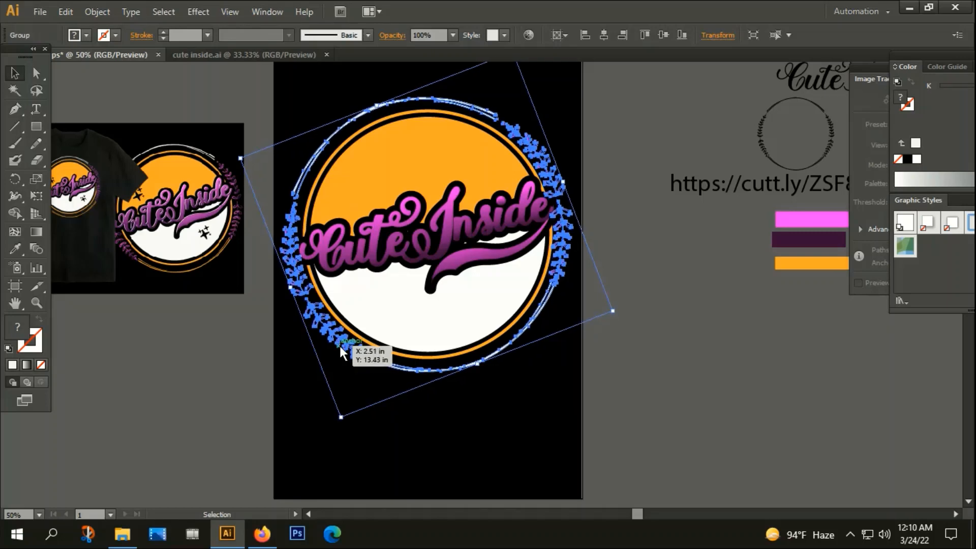
pyautogui.click(366, 382)
# Cut the wreath and paste it in back of the lettering and circle group
pyautogui.click(339, 340)
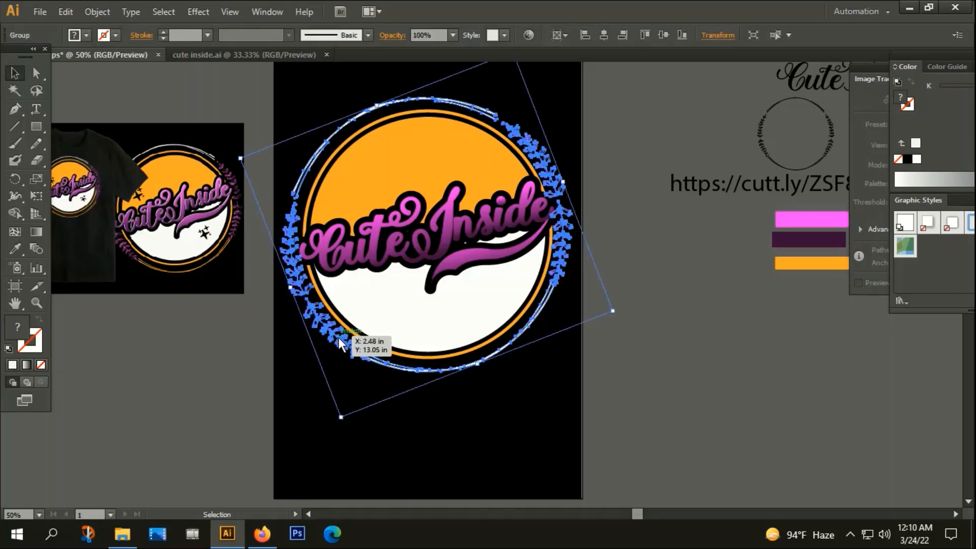
pyautogui.press('Delete')
pyautogui.click(390, 243)
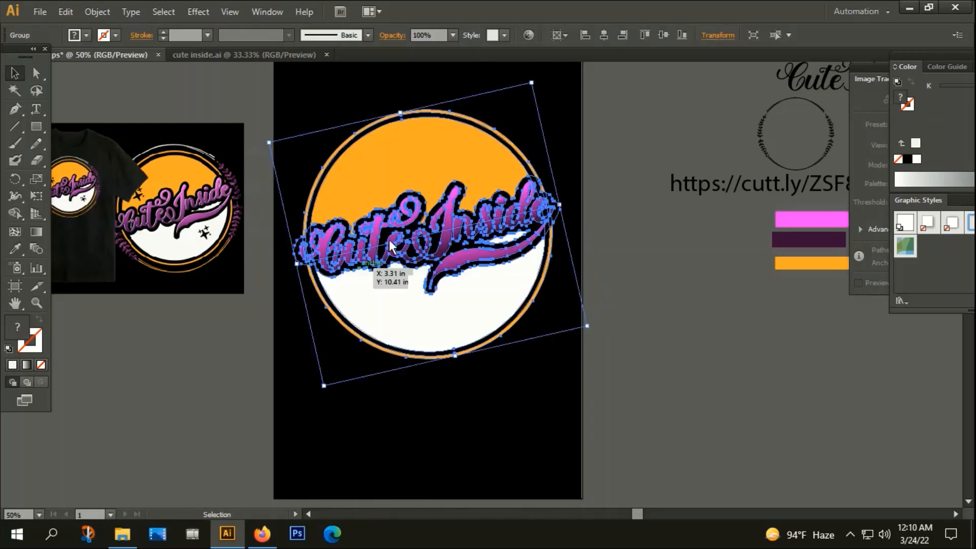
pyautogui.click(463, 142)
pyautogui.hotkey('ctrl', 'z')
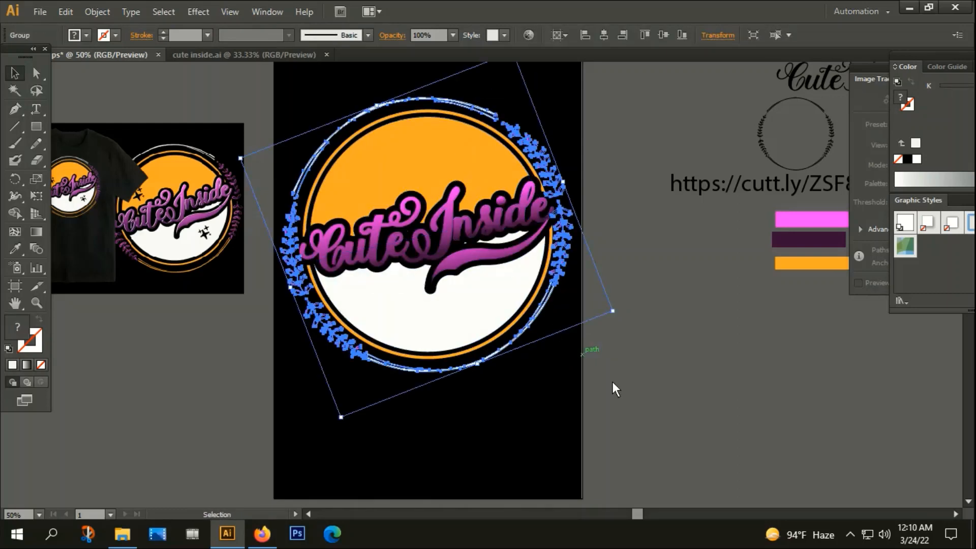
pyautogui.click(667, 428)
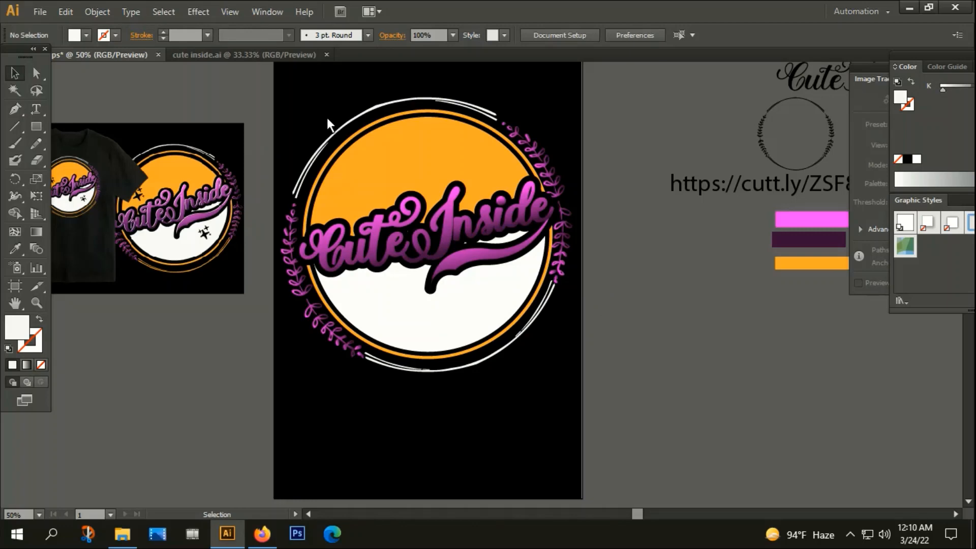
# Group the wreath with the lettering and circle, and rotate the whole design slightly counterclockwise
pyautogui.moveTo(295, 88); pyautogui.dragTo(511, 371)
pyautogui.rightClick(478, 234)
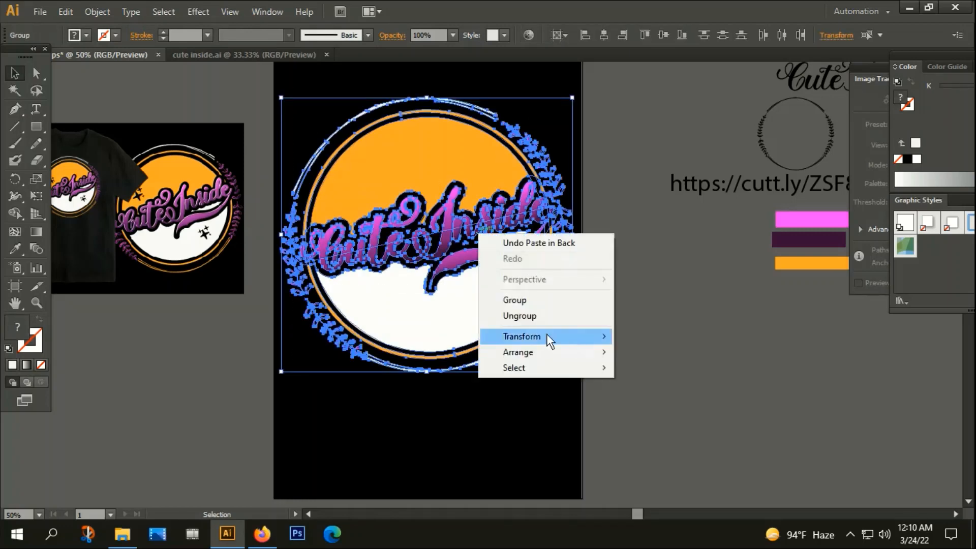
pyautogui.click(530, 300)
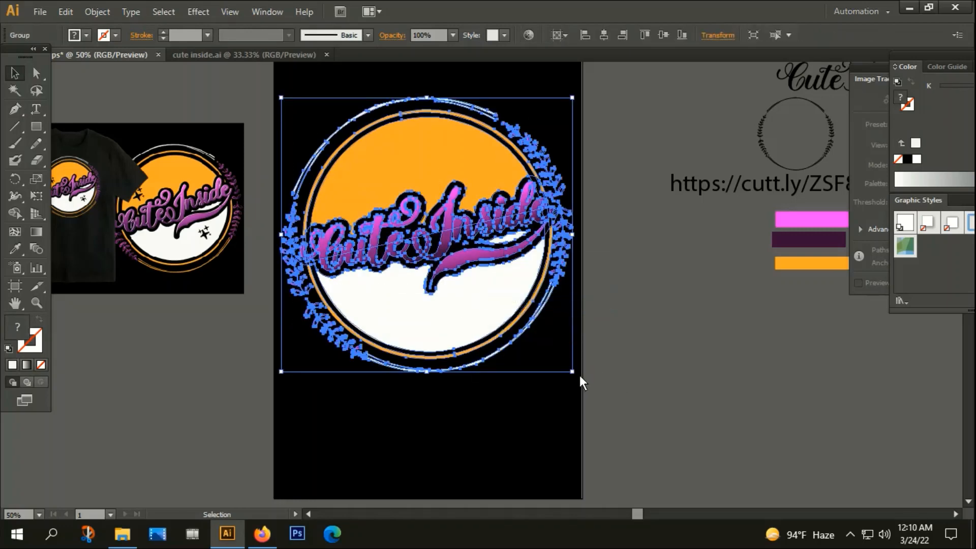
pyautogui.click(590, 370)
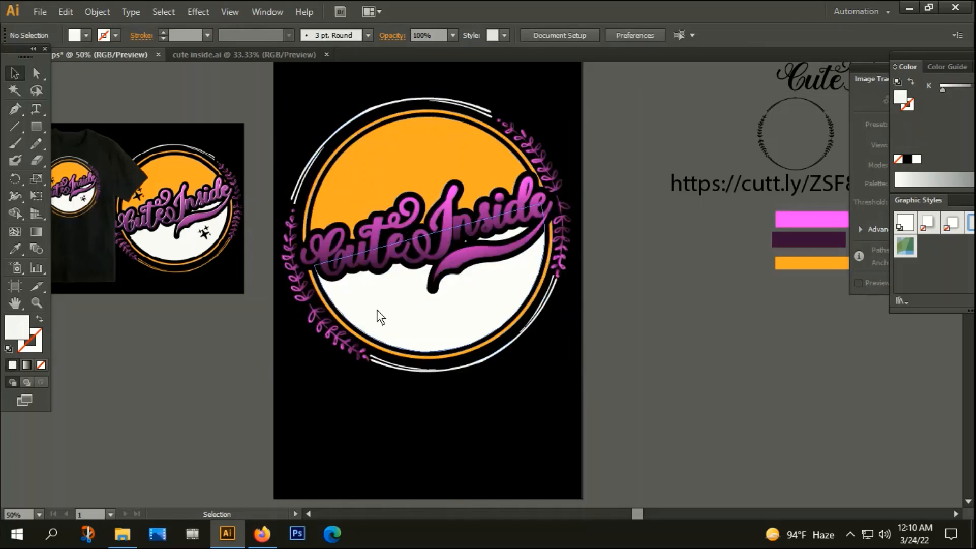
pyautogui.scroll(-1, 352, 269)
pyautogui.scroll(-1, 444, 248)
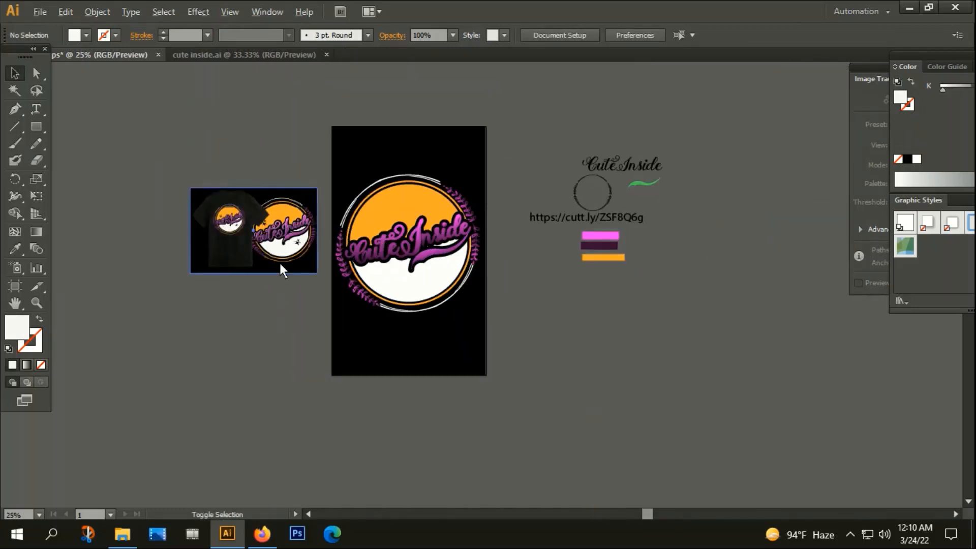
# Draw a white four-pointed star on the empty canvas below the t-shirt reference and scale it down slightly
pyautogui.scroll(3, 290, 249)
pyautogui.scroll(-2, 300, 235)
pyautogui.moveTo(36, 133); pyautogui.dragTo(85, 193)
pyautogui.moveTo(162, 362); pyautogui.dragTo(227, 363)
pyautogui.press('Down')
pyautogui.click(16, 74)
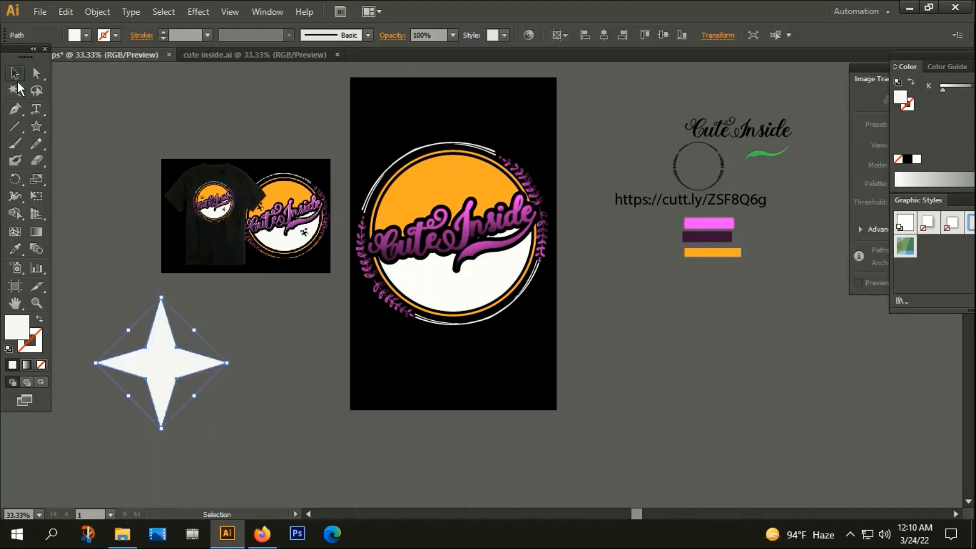
pyautogui.click(180, 300)
pyautogui.scroll(3, 181, 356)
pyautogui.scroll(-3, 181, 352)
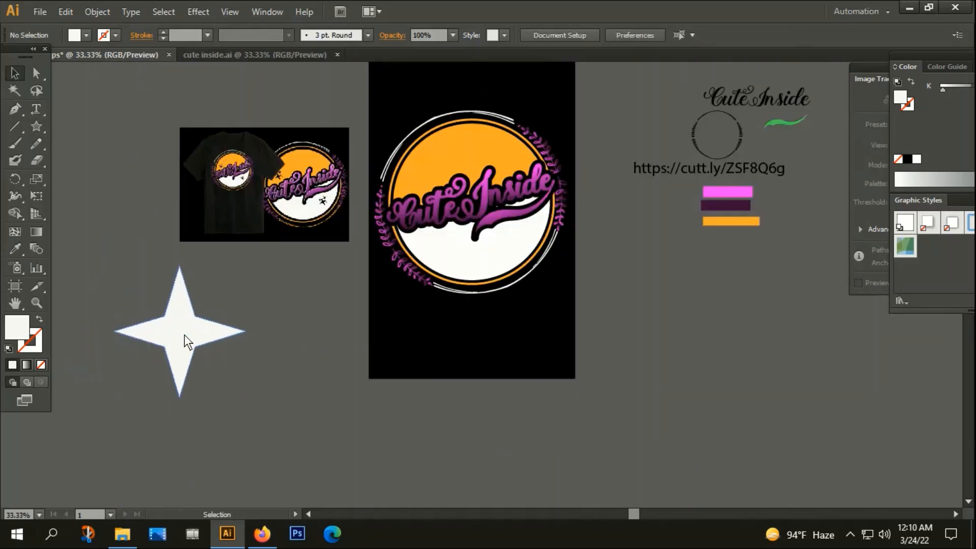
pyautogui.click(186, 335)
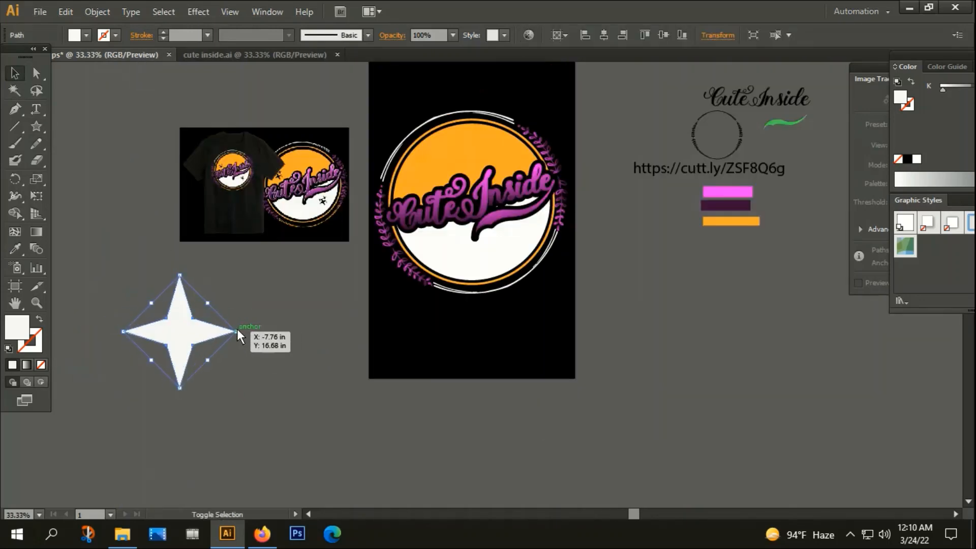
# Set up an Offset Path for the star with an offset of 0.0278 in and Round joins
pyautogui.click(97, 12)
pyautogui.moveTo(112, 299)
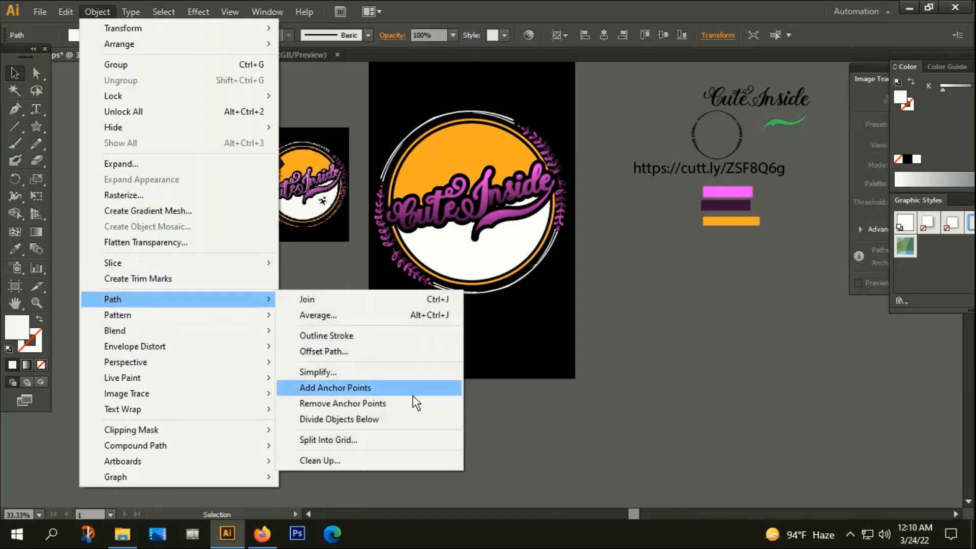
pyautogui.click(312, 353)
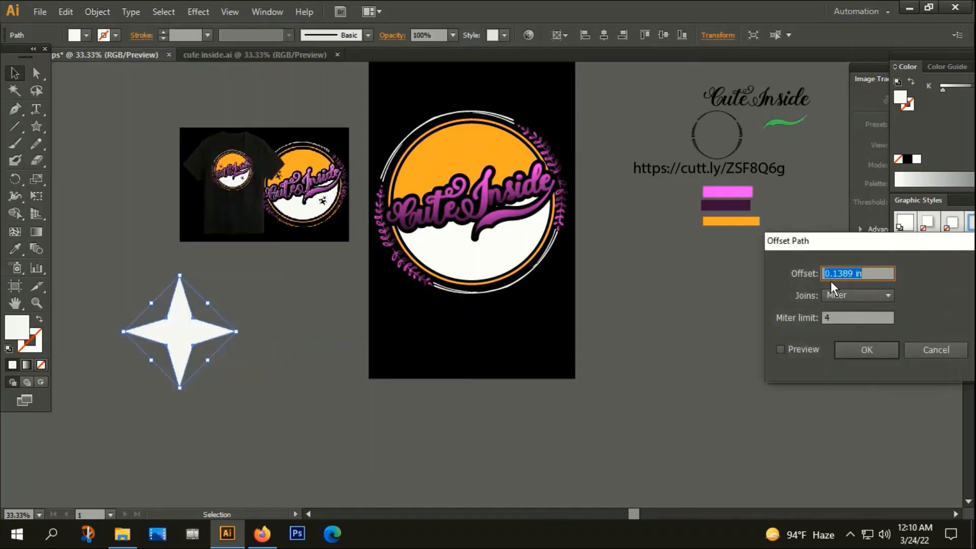
pyautogui.write('2')
pyautogui.click(864, 295)
pyautogui.click(855, 310)
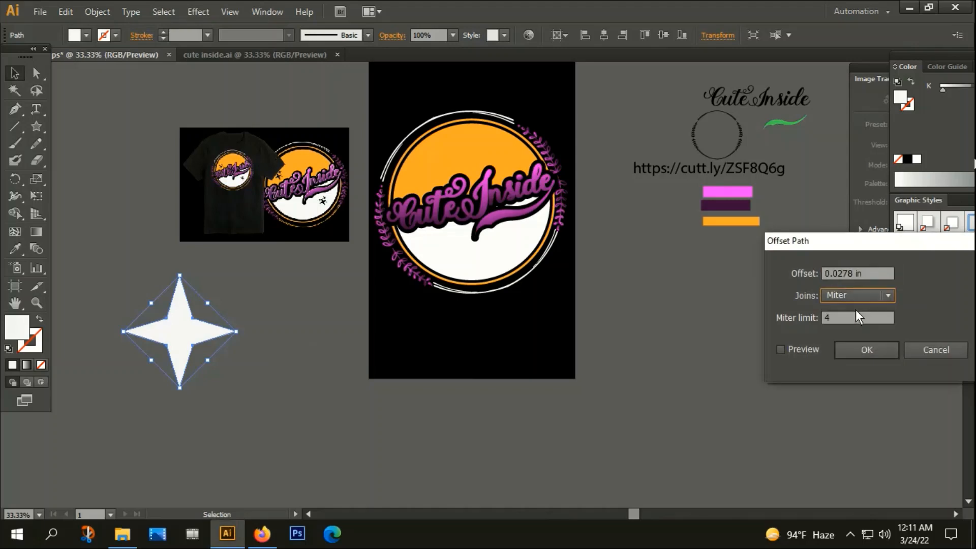
pyautogui.click(853, 298)
pyautogui.click(849, 326)
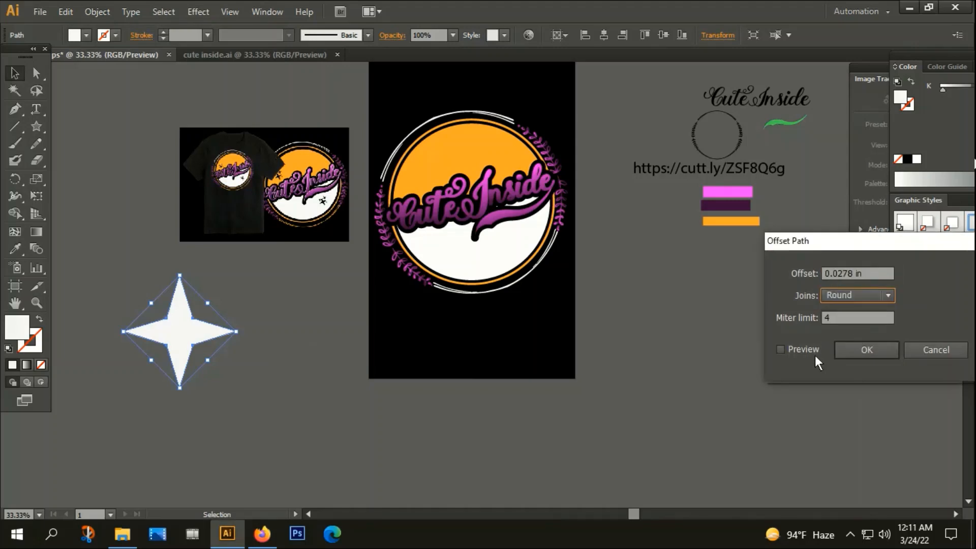
# Preview the star's offset, set it to 3 px and apply it
pyautogui.click(781, 349)
pyautogui.doubleClick(859, 275)
pyautogui.write('3')
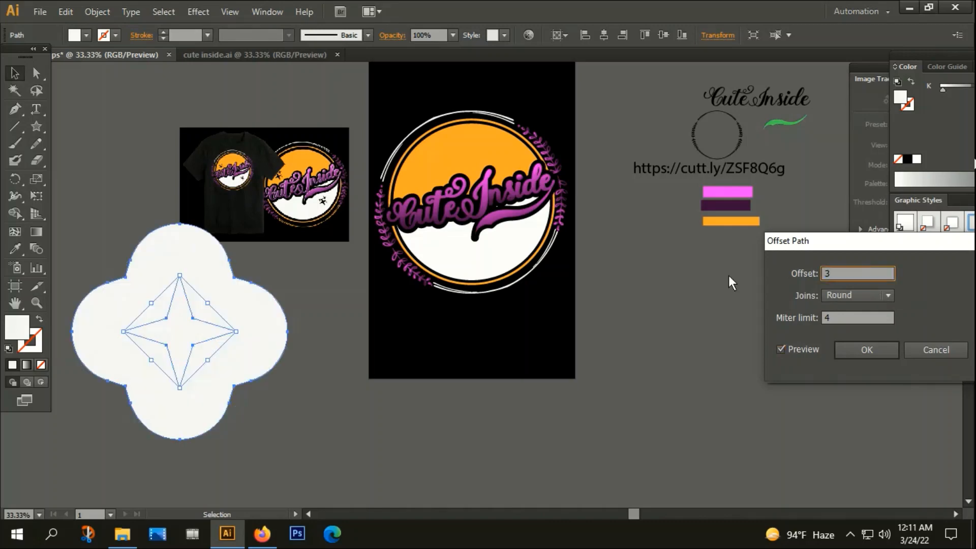
pyautogui.write('px')
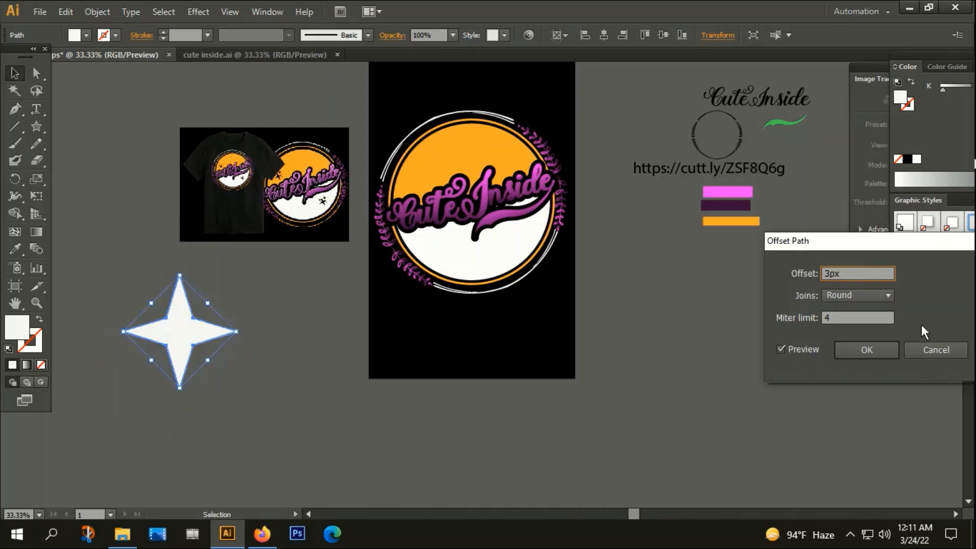
pyautogui.click(854, 352)
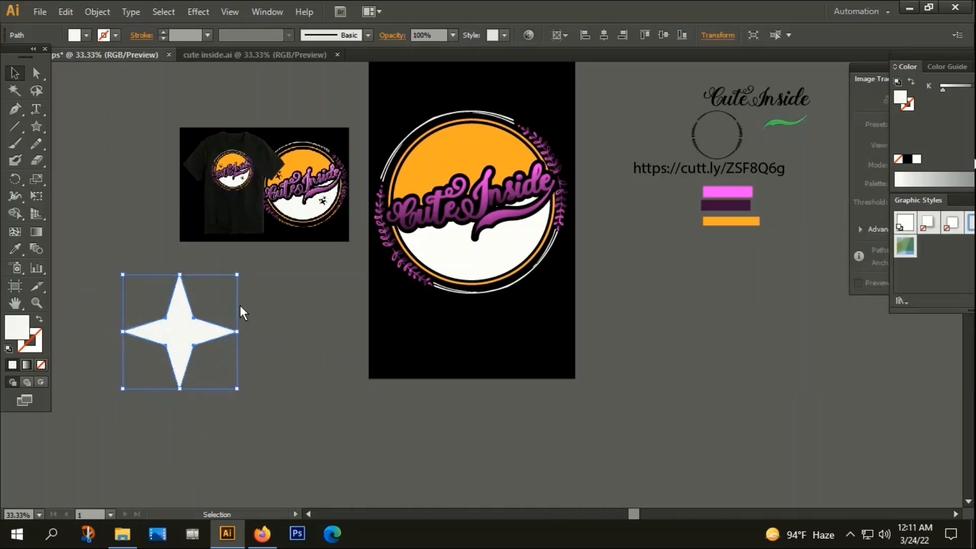
# Select the star together with its offset copy and unite them into one shape with Pathfinder
pyautogui.click(240, 306)
pyautogui.scroll(5, 179, 300)
pyautogui.scroll(-4, 322, 220)
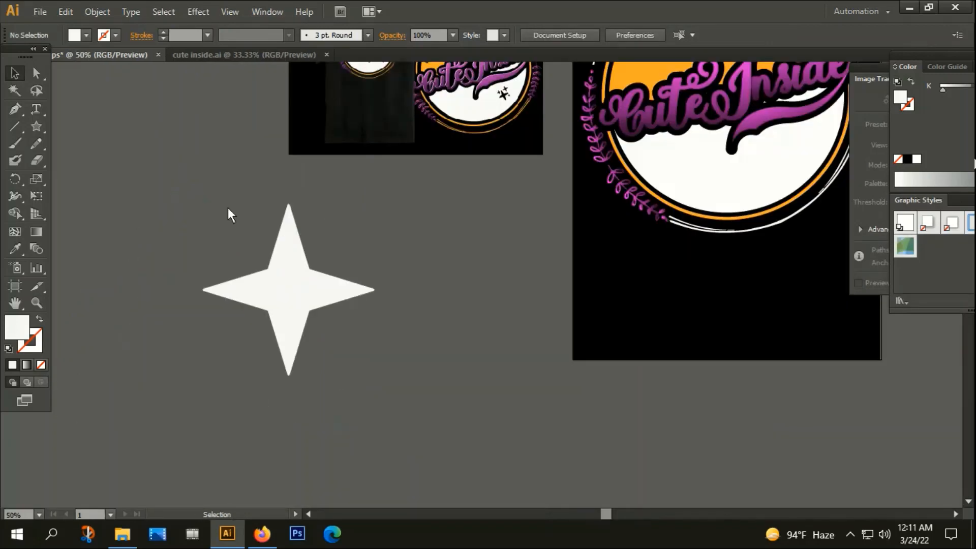
pyautogui.click(276, 319)
pyautogui.press('a')
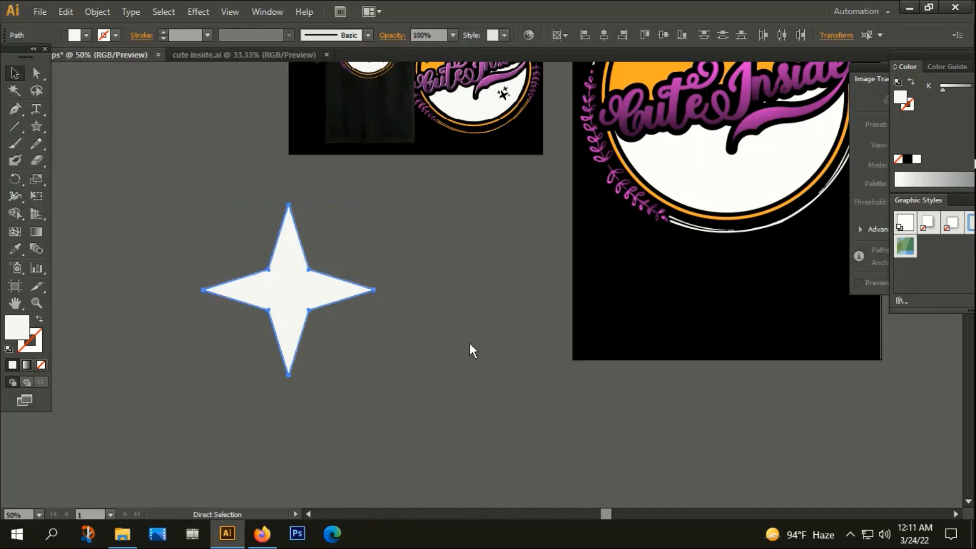
pyautogui.hotkey('ctrl', 'shift', 'F9')
pyautogui.press('v')
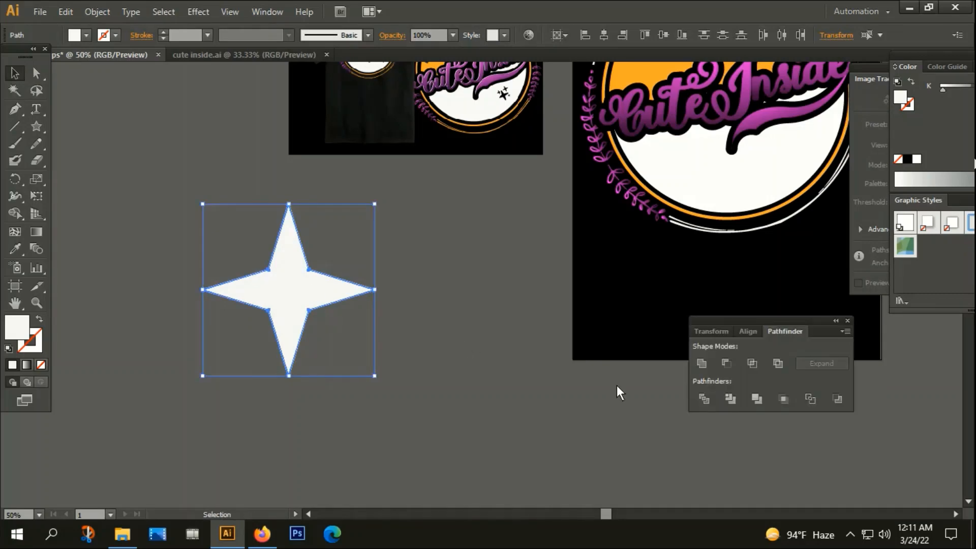
pyautogui.click(700, 364)
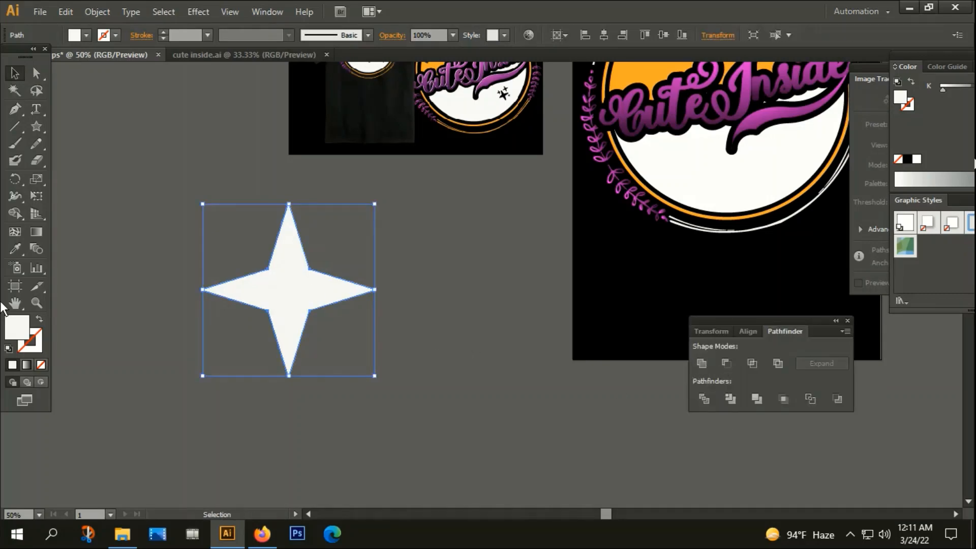
# Fill the united star with black (000000)
pyautogui.doubleClick(8, 329)
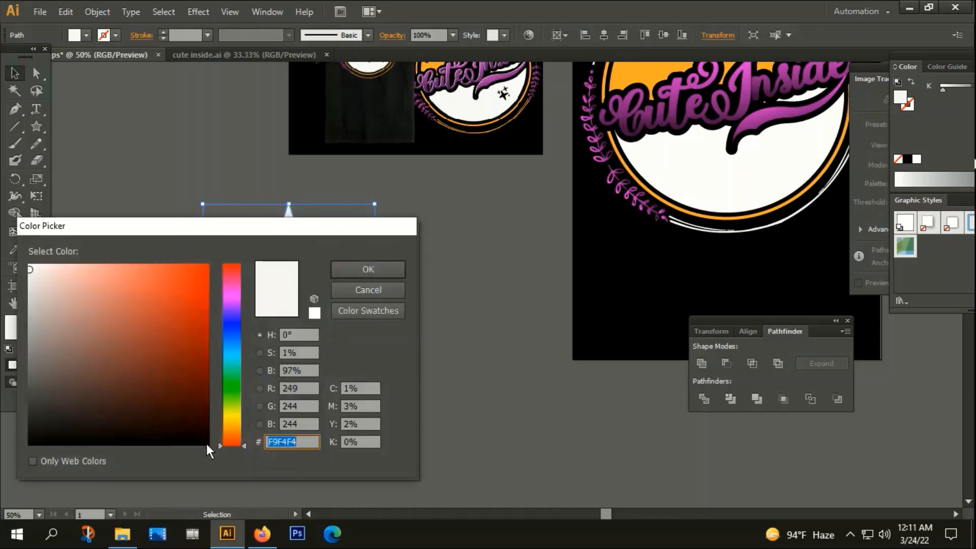
pyautogui.write('000000')
pyautogui.click(360, 263)
# Move the black star onto the circle design and shrink it to a small accent in the orange half
pyautogui.scroll(-3, 337, 297)
pyautogui.moveTo(326, 303); pyautogui.dragTo(455, 232)
pyautogui.scroll(4, 440, 202)
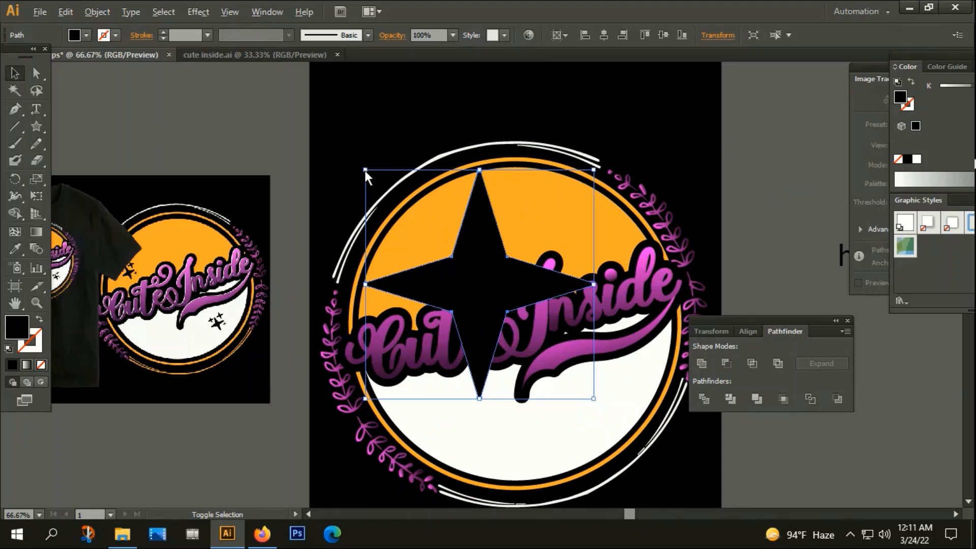
pyautogui.moveTo(364, 170); pyautogui.dragTo(441, 282)
# Duplicate the star into three smaller copies around it, two above and one below, to form a sparkle cluster
pyautogui.scroll(3, 423, 291)
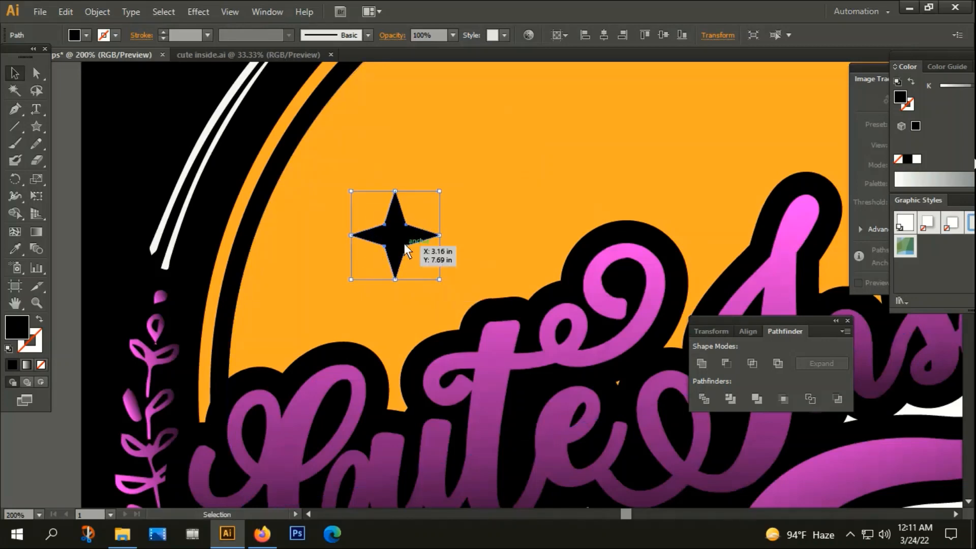
pyautogui.keyDown('alt'); pyautogui.moveTo(395, 242); pyautogui.dragTo(429, 175); pyautogui.keyUp('alt')
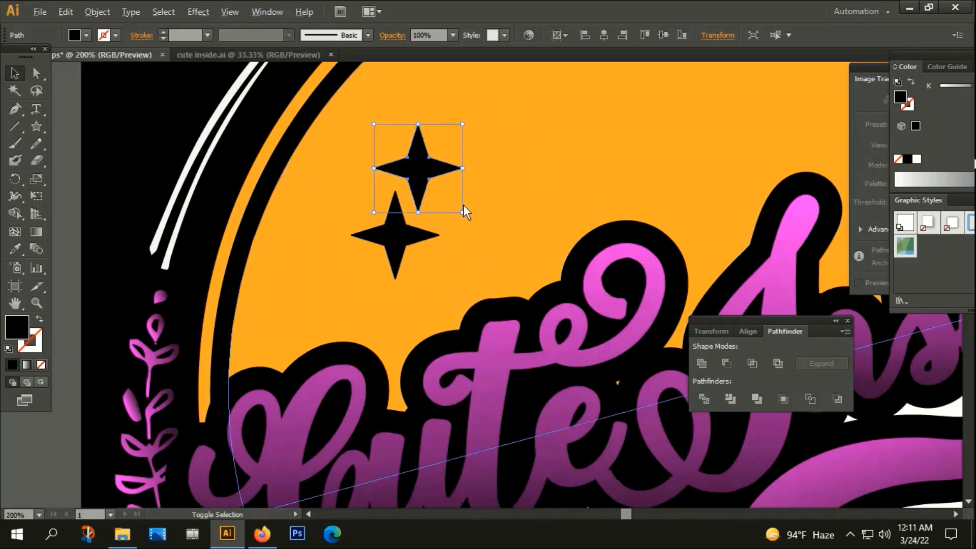
pyautogui.keyDown('alt'); pyautogui.keyDown('shift'); pyautogui.moveTo(462, 212); pyautogui.dragTo(428, 186); pyautogui.keyUp('shift'); pyautogui.keyUp('alt')
pyautogui.keyDown('alt'); pyautogui.moveTo(423, 191); pyautogui.dragTo(429, 266); pyautogui.keyUp('alt')
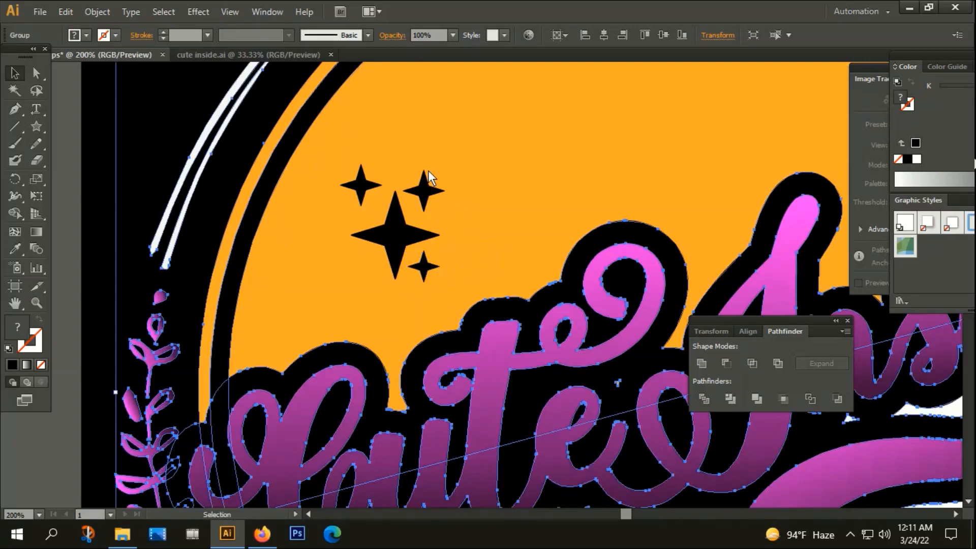
pyautogui.moveTo(423, 188); pyautogui.dragTo(428, 191)
pyautogui.click(128, 160)
# Select all four stars in the orange half and group them
pyautogui.scroll(-4, 147, 188)
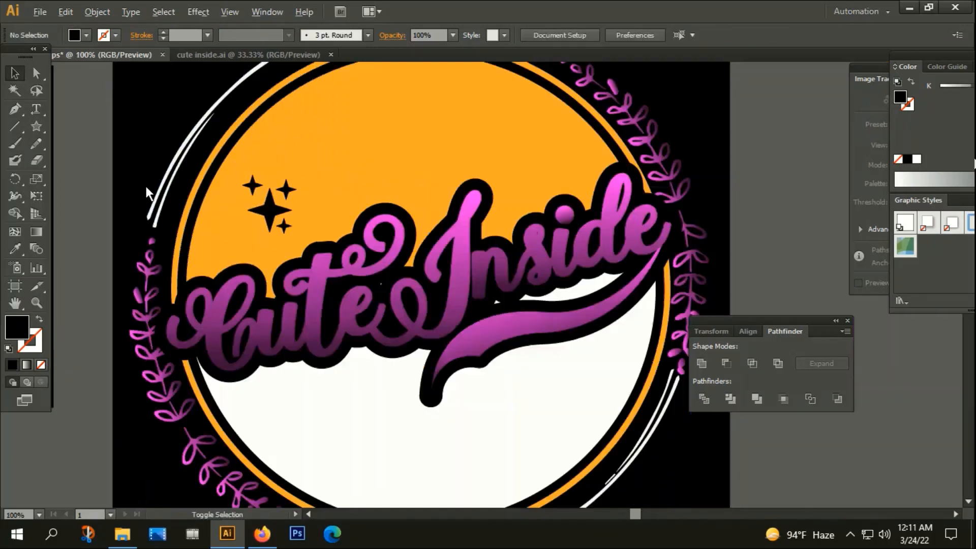
pyautogui.moveTo(447, 459); pyautogui.dragTo(506, 437)
pyautogui.scroll(3, 250, 180)
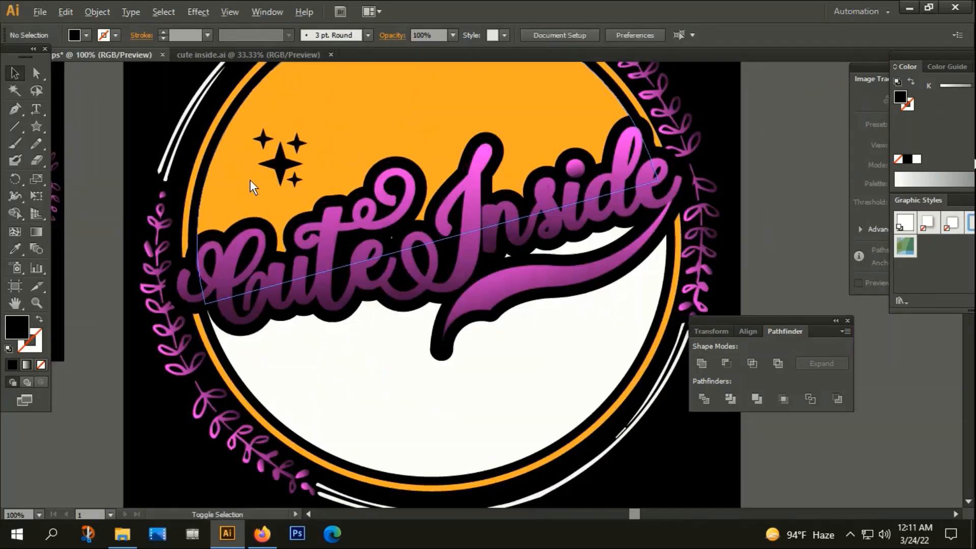
pyautogui.click(302, 145)
pyautogui.keyDown('shift'); pyautogui.click(322, 126); pyautogui.keyUp('shift')
pyautogui.keyDown('shift'); pyautogui.click(270, 118); pyautogui.keyUp('shift')
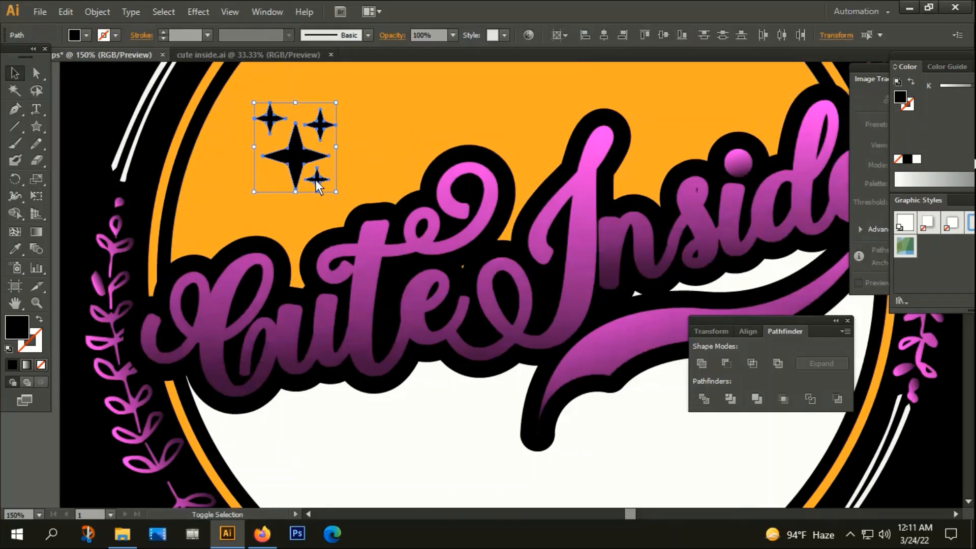
pyautogui.rightClick(279, 102)
pyautogui.click(325, 167)
# Place a copy of the star group in the white half of the circle, below the lettering's swash
pyautogui.scroll(-1, 307, 147)
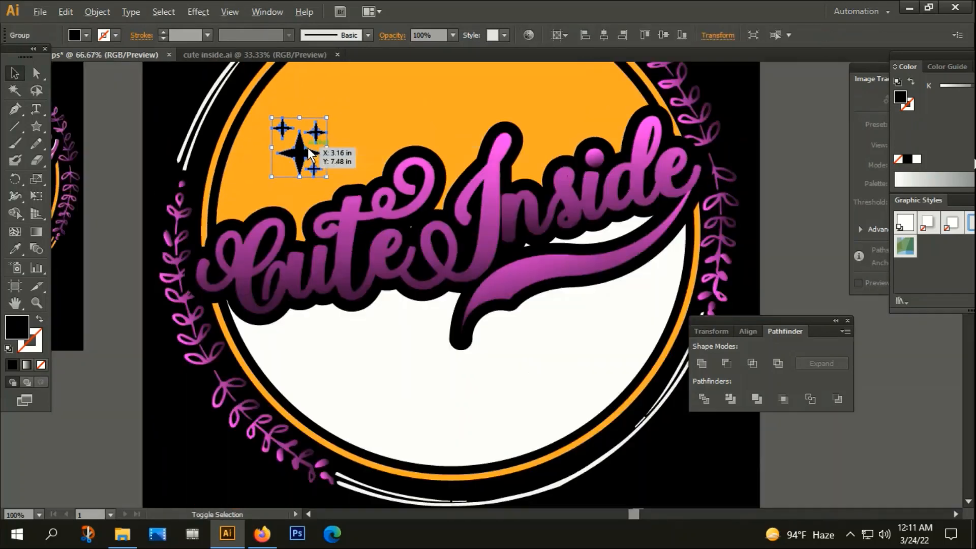
pyautogui.scroll(-1, 307, 148)
pyautogui.moveTo(300, 150); pyautogui.dragTo(468, 291)
pyautogui.click(560, 414)
# Group both star clusters with the rest of the circle design
pyautogui.scroll(-3, 547, 328)
pyautogui.moveTo(600, 403); pyautogui.dragTo(513, 367)
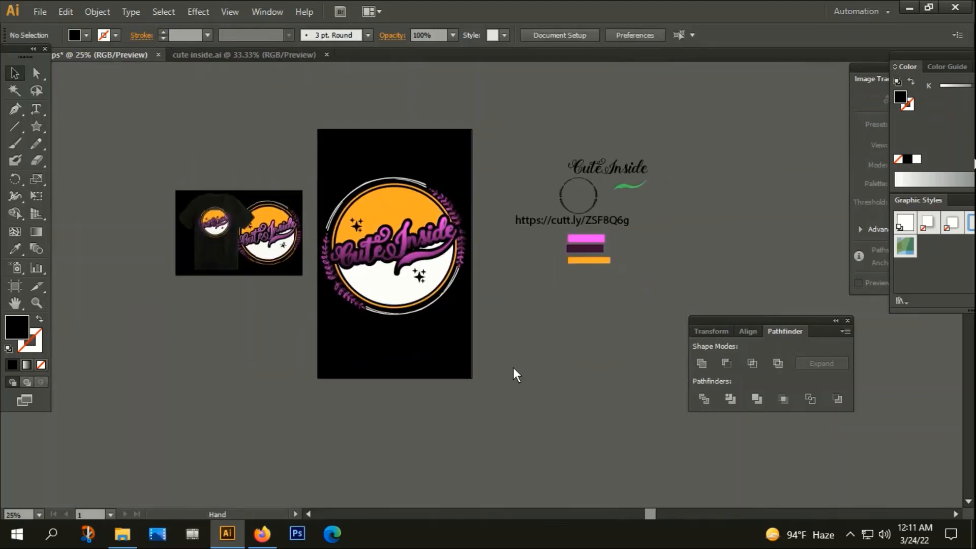
pyautogui.moveTo(330, 144); pyautogui.dragTo(437, 323)
pyautogui.rightClick(398, 231)
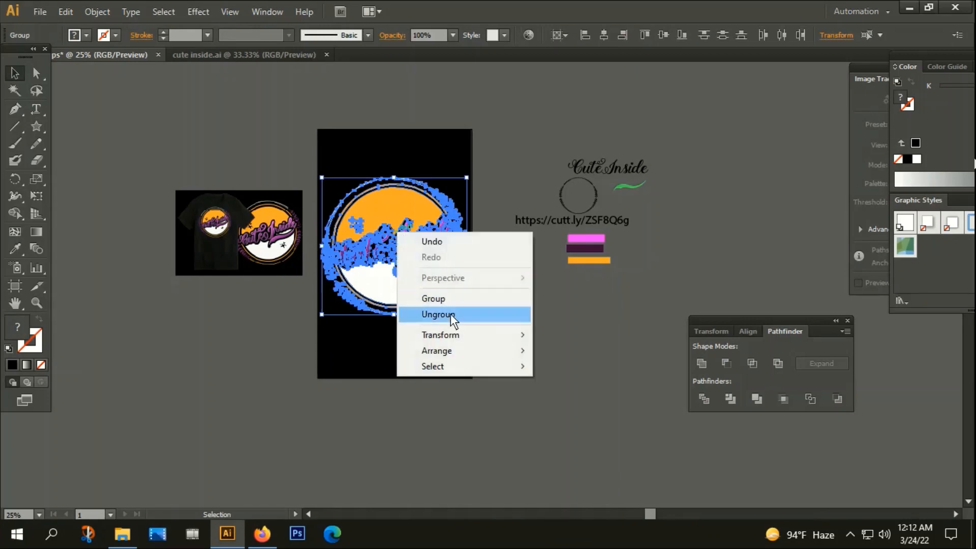
pyautogui.click(437, 298)
pyautogui.click(480, 361)
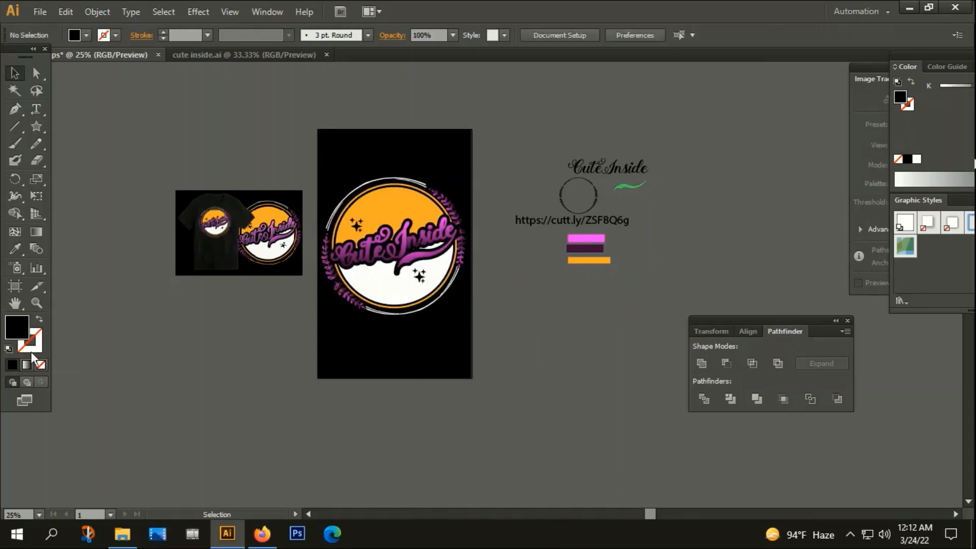
# Shorten the artboard by bringing its upper and lower edges in close to the circle design
pyautogui.click(15, 286)
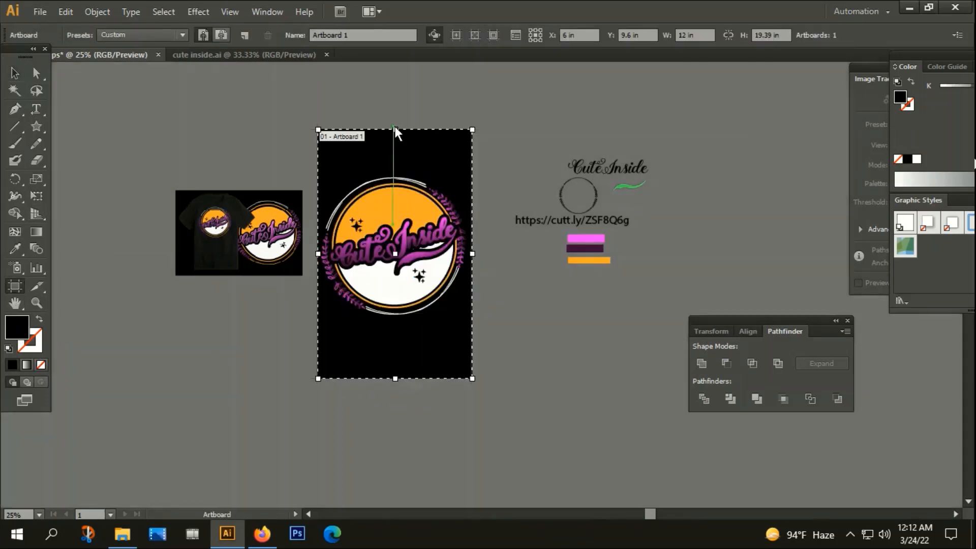
pyautogui.moveTo(398, 128); pyautogui.dragTo(396, 165)
pyautogui.moveTo(398, 379); pyautogui.dragTo(395, 327)
# Select the black background rectangle behind the design and delete it
pyautogui.click(15, 73)
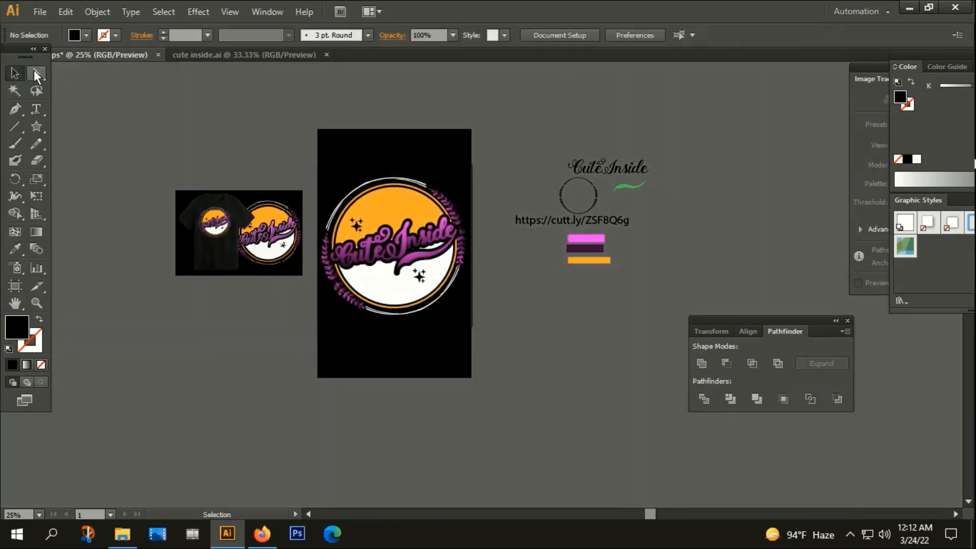
pyautogui.hotkey('ctrl', 'z')
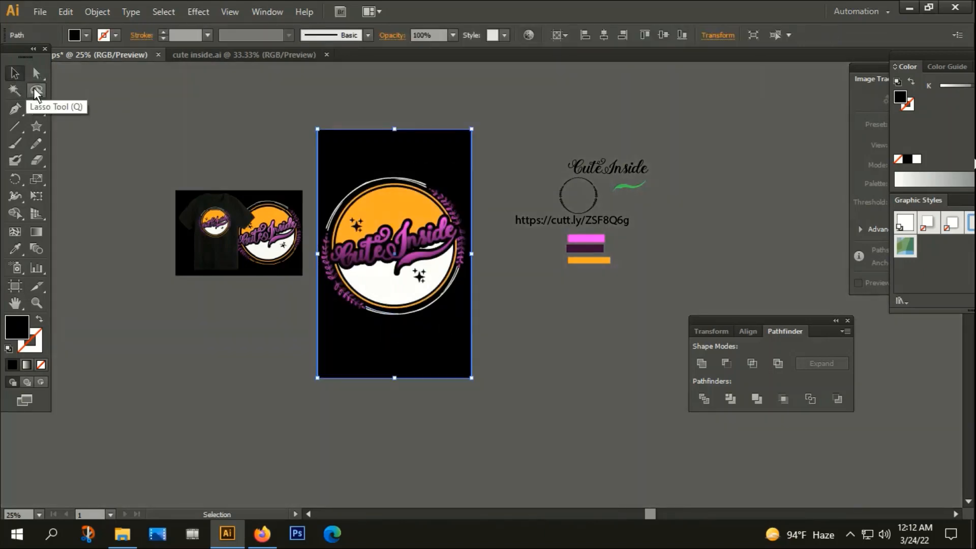
pyautogui.press('Delete')
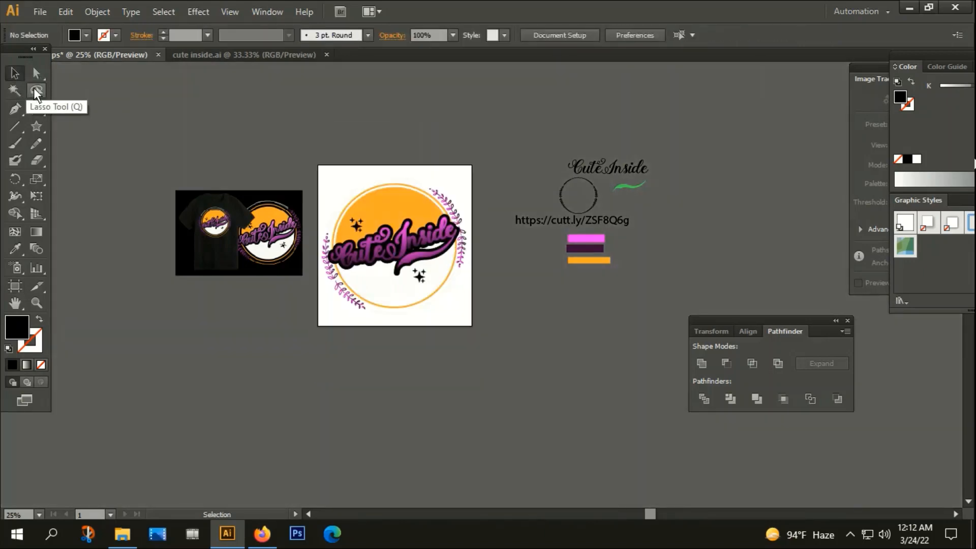
# Start exporting the design and choose the folder New folder as the destination
pyautogui.click(40, 11)
pyautogui.click(57, 283)
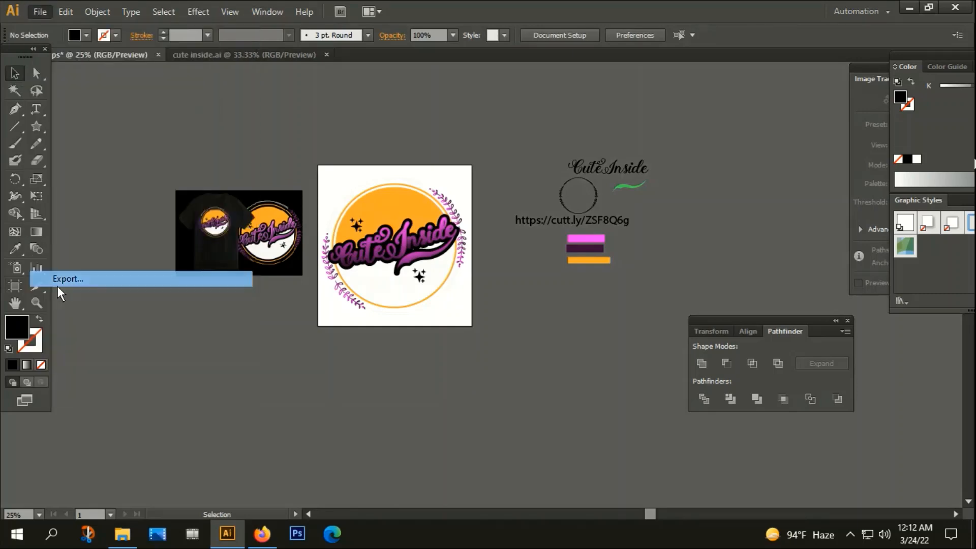
pyautogui.click(39, 197)
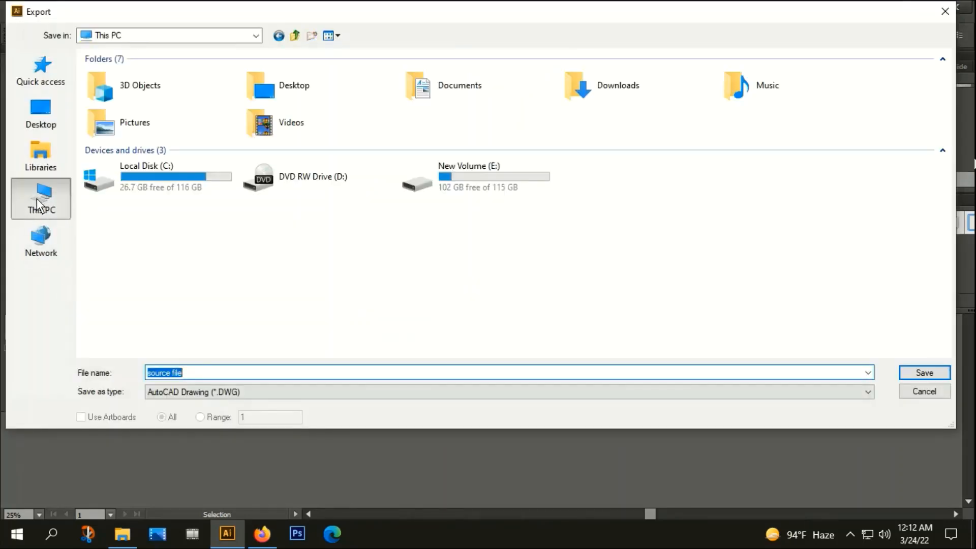
pyautogui.doubleClick(322, 136)
pyautogui.doubleClick(178, 107)
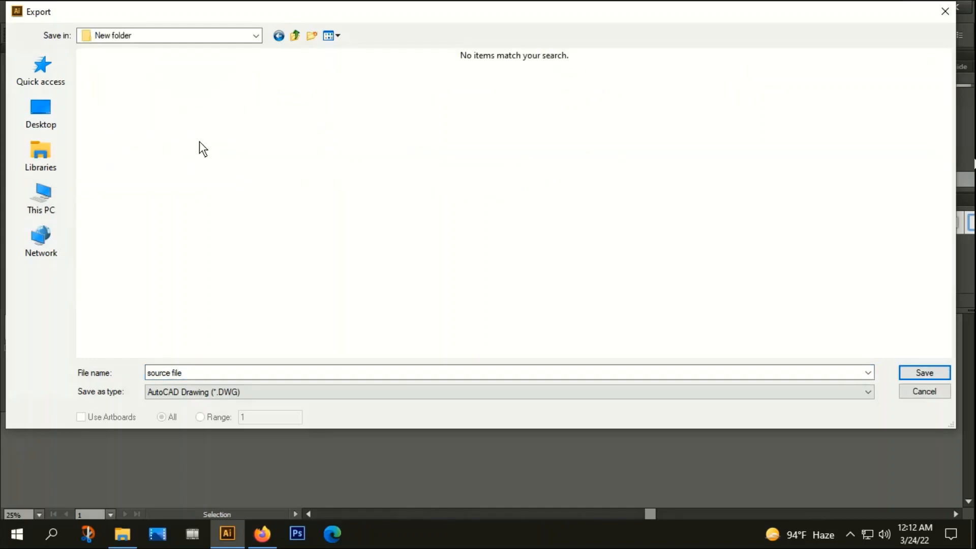
# Export the artboard as a PNG file named png, at High (300 ppi) resolution with a transparent background
pyautogui.click(207, 389)
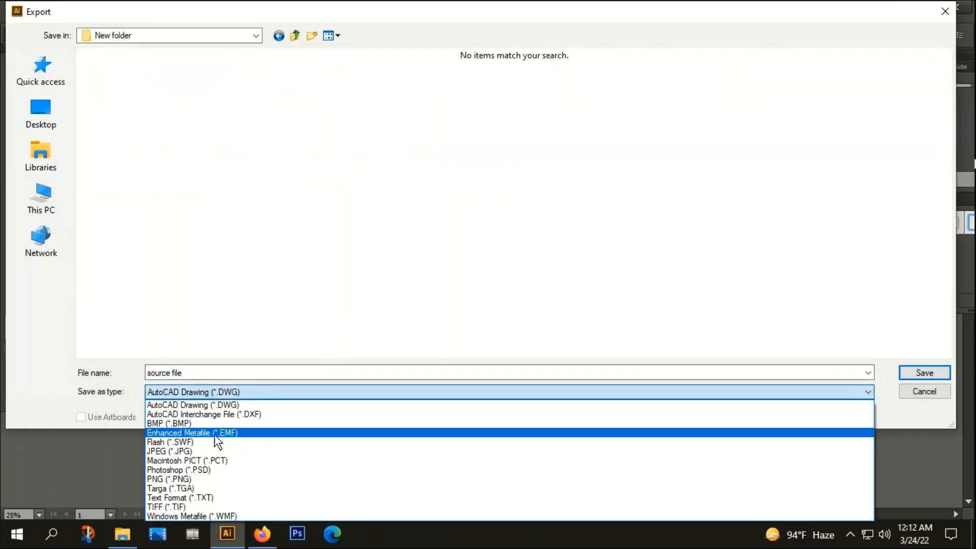
pyautogui.click(188, 477)
pyautogui.click(81, 416)
pyautogui.click(193, 374)
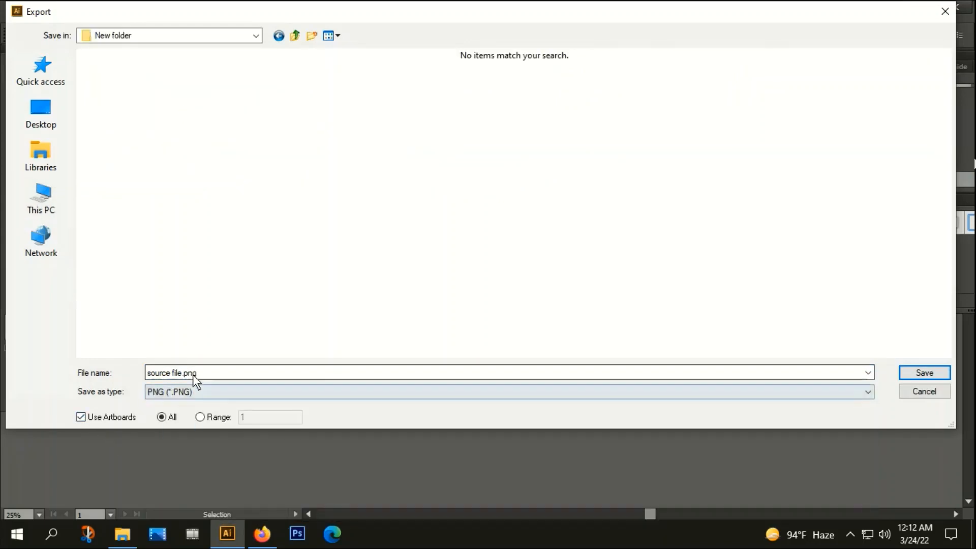
pyautogui.write('p')
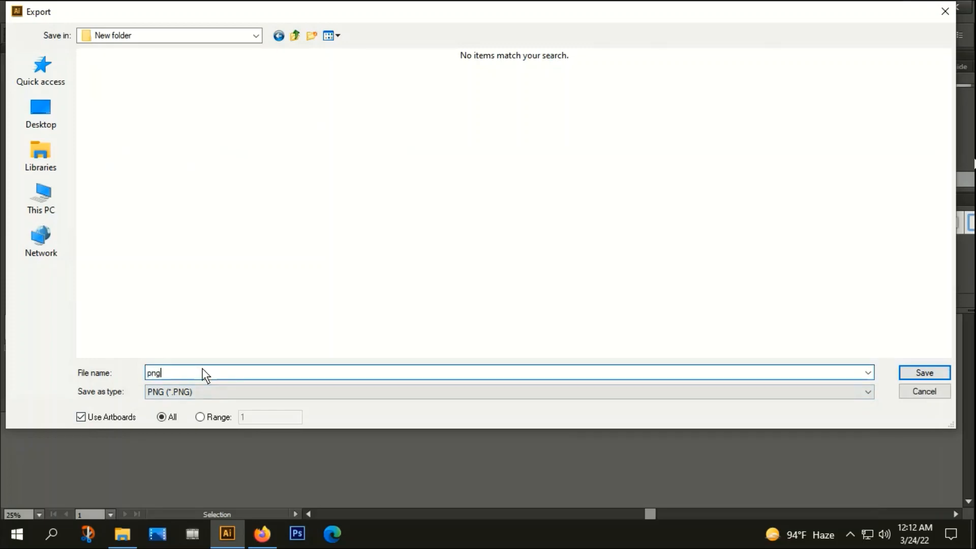
pyautogui.write('ng')
pyautogui.click(930, 373)
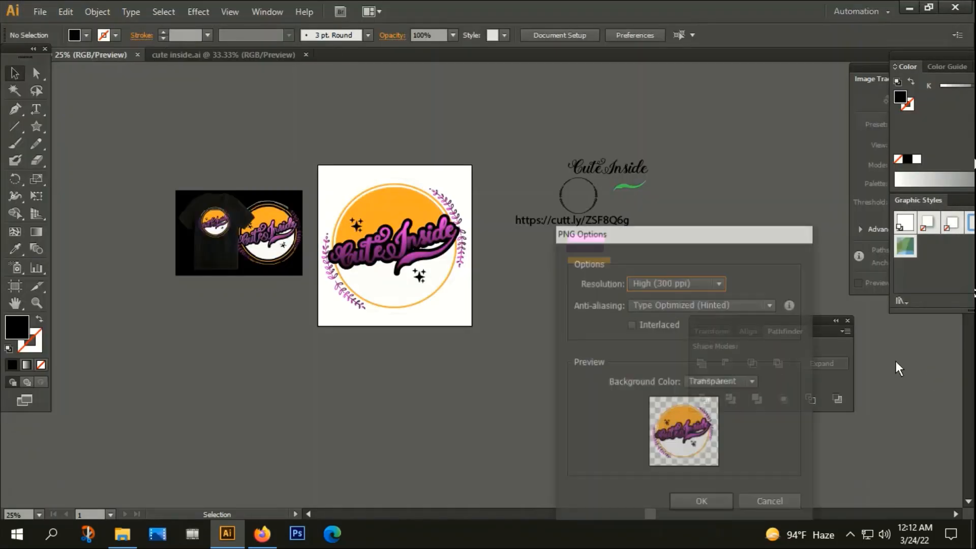
pyautogui.click(702, 500)
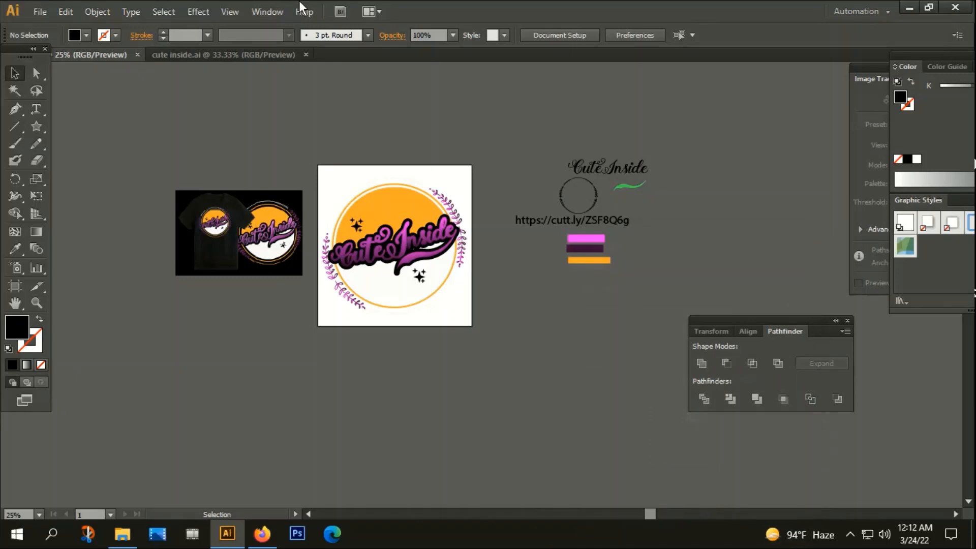
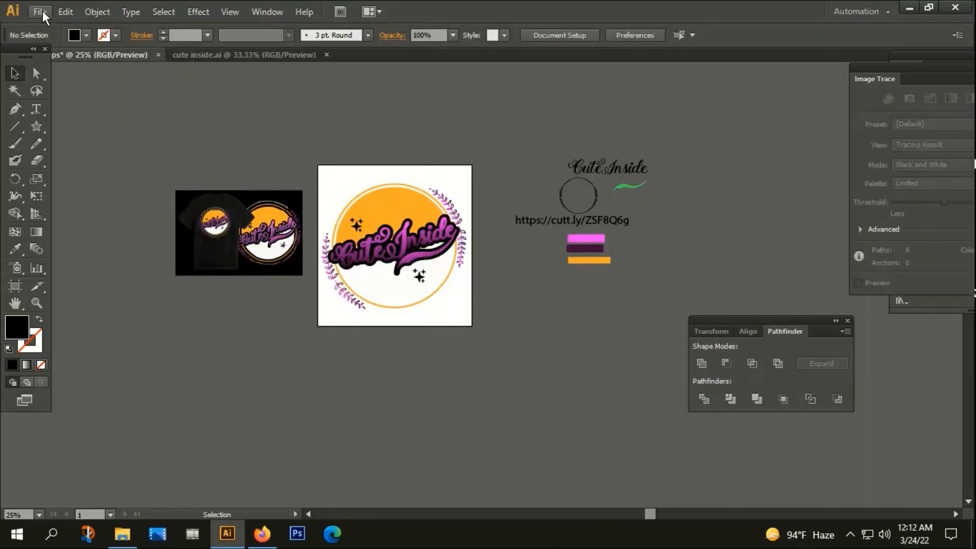
# Save the document as the Illustrator EPS file "source file" in New folder, using artboards and the Illustrator CS6 EPS version
pyautogui.click(41, 11)
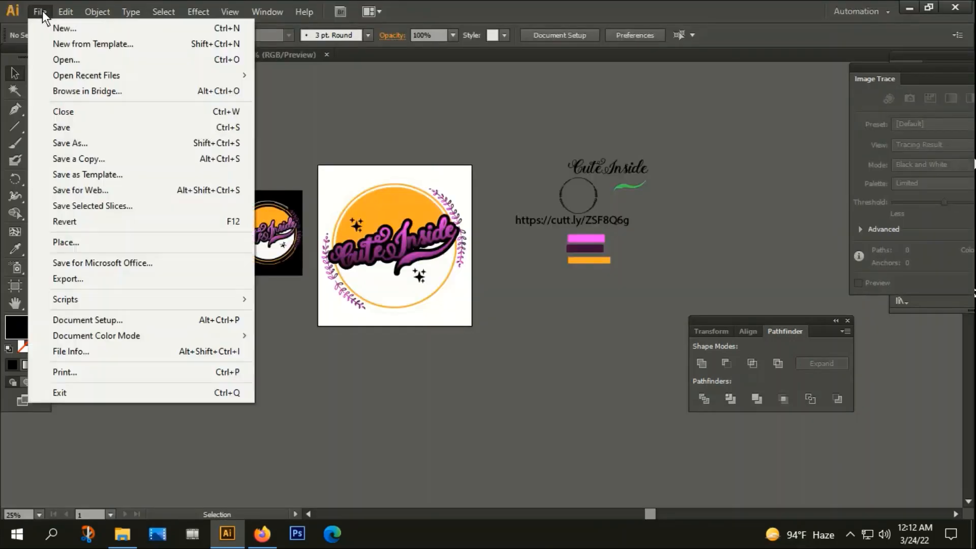
pyautogui.click(72, 143)
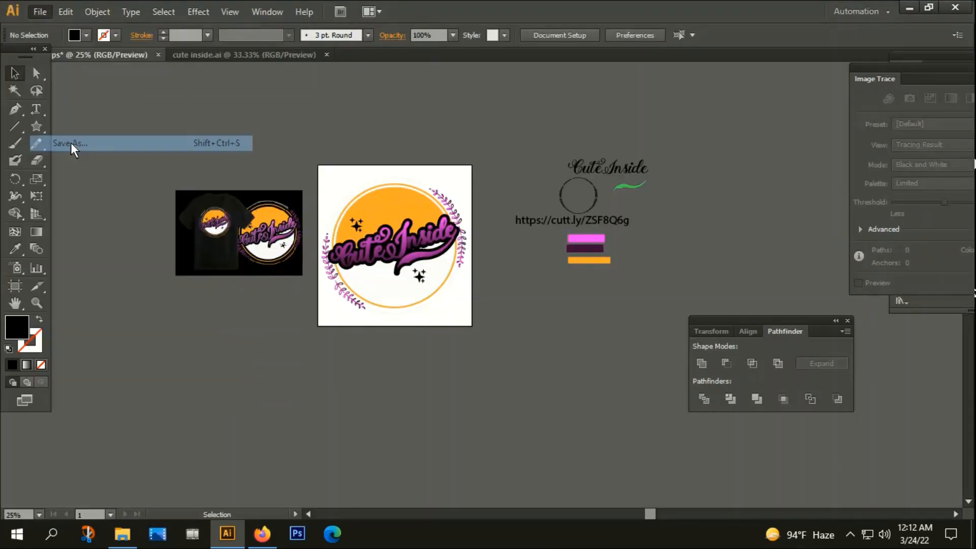
pyautogui.click(49, 204)
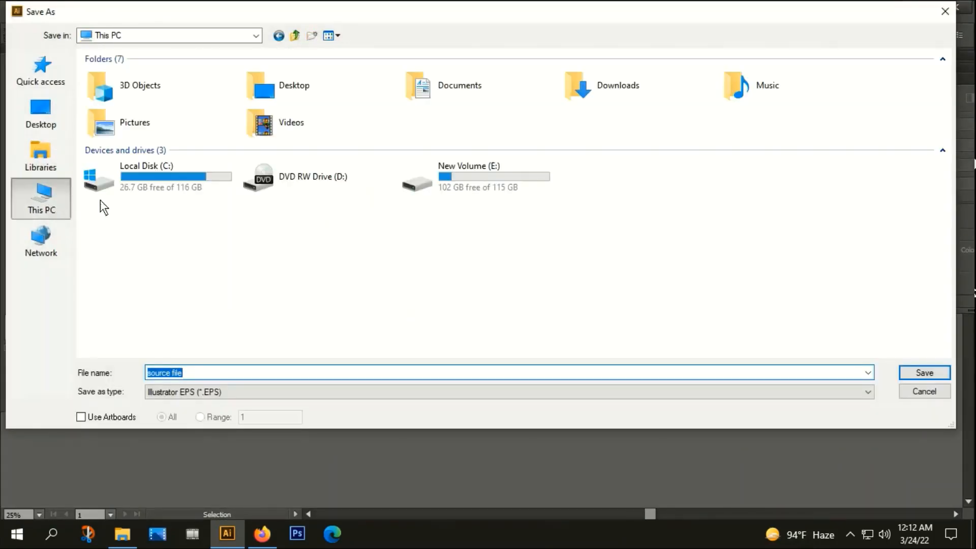
pyautogui.doubleClick(307, 139)
pyautogui.doubleClick(181, 109)
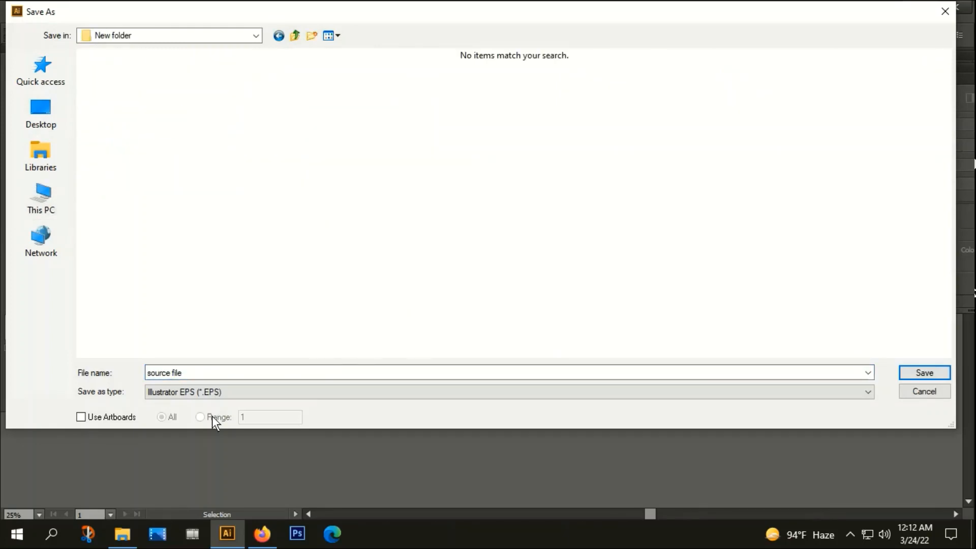
pyautogui.click(198, 391)
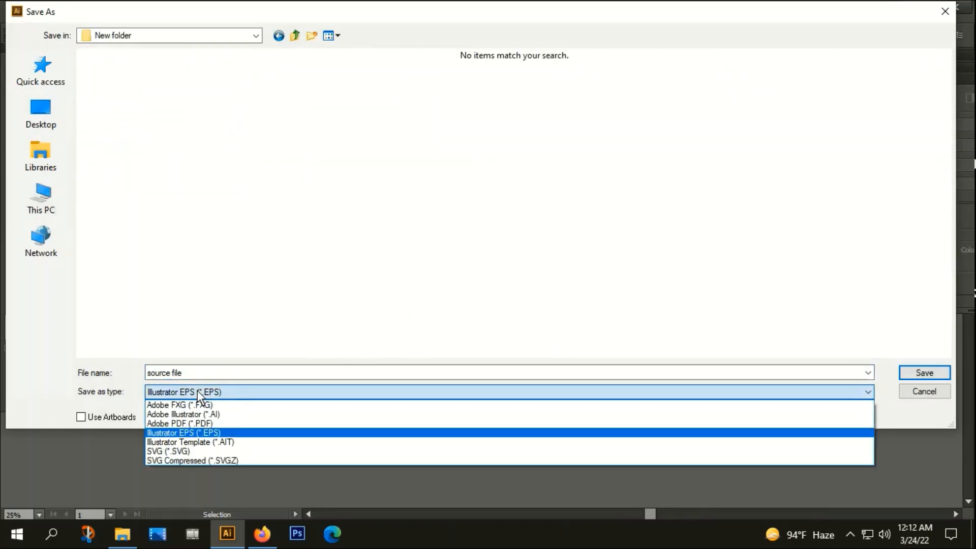
pyautogui.click(198, 390)
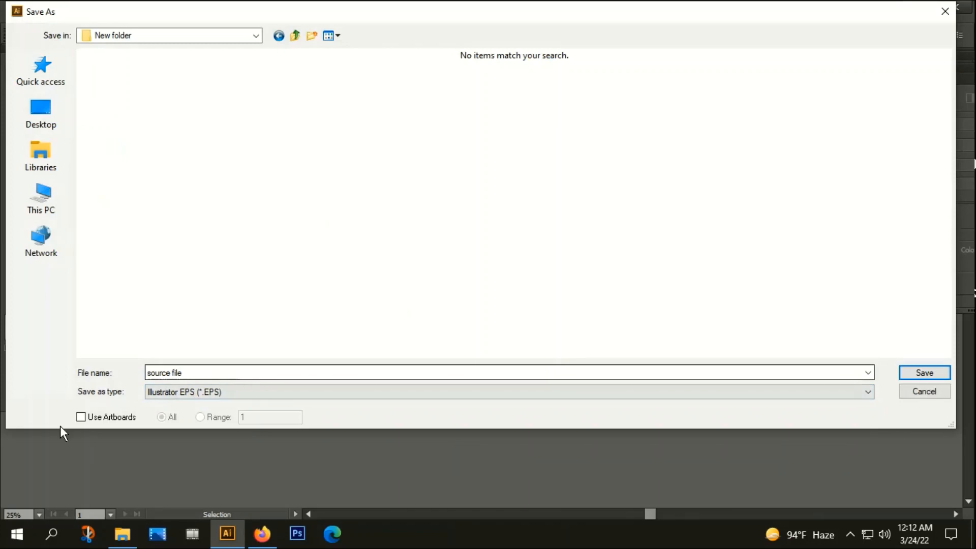
pyautogui.click(82, 416)
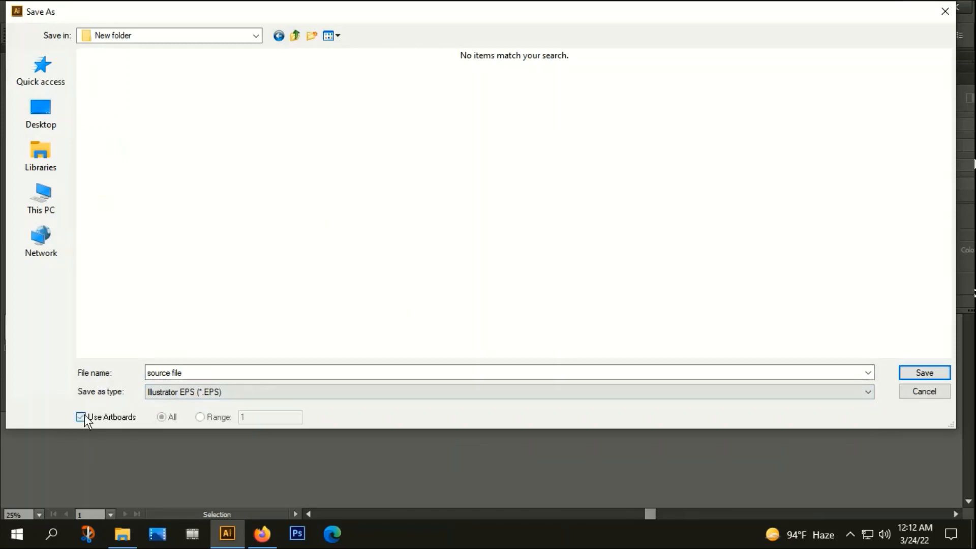
pyautogui.click(935, 376)
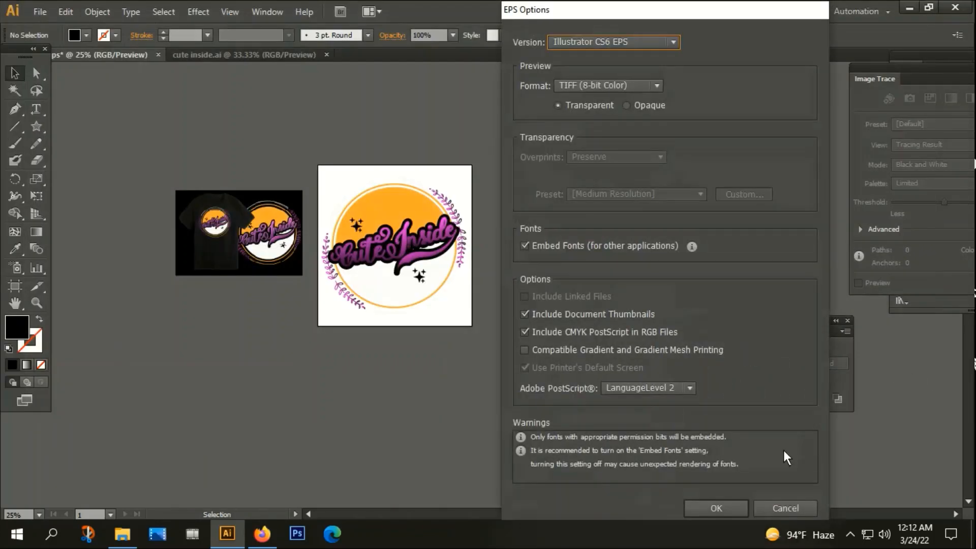
pyautogui.click(721, 507)
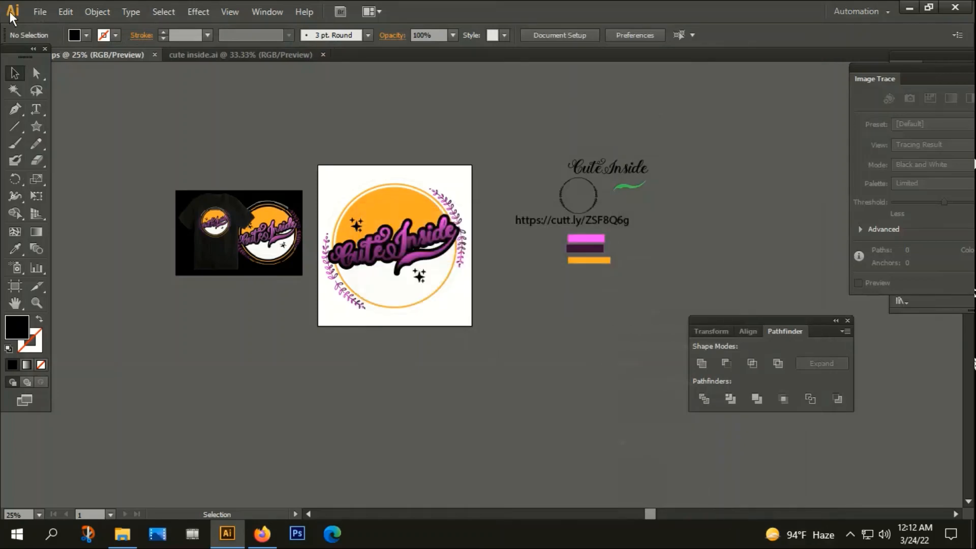
# In the cute inside.ai document, delete the lettering, circle, swoosh, link text and colour bars from the artboard
pyautogui.click(224, 55)
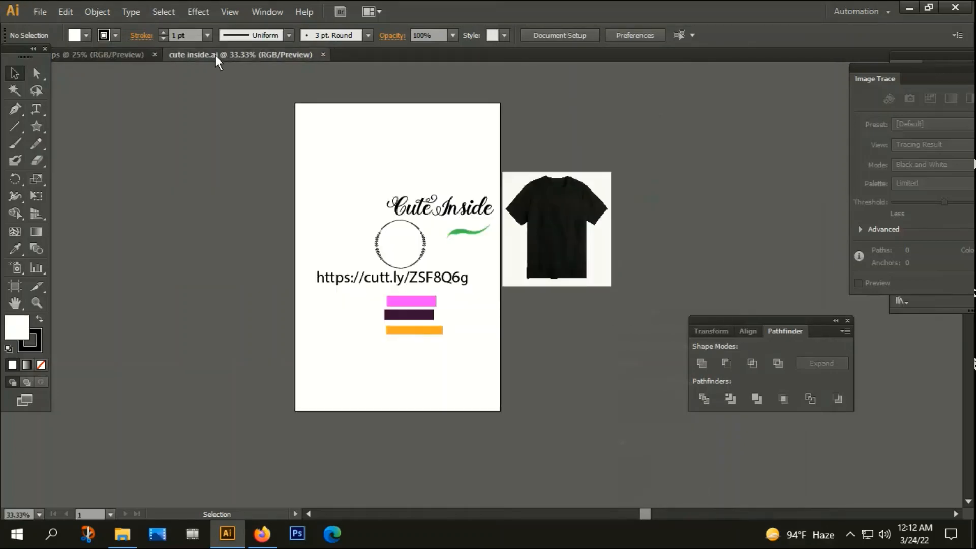
pyautogui.moveTo(370, 153); pyautogui.dragTo(459, 367)
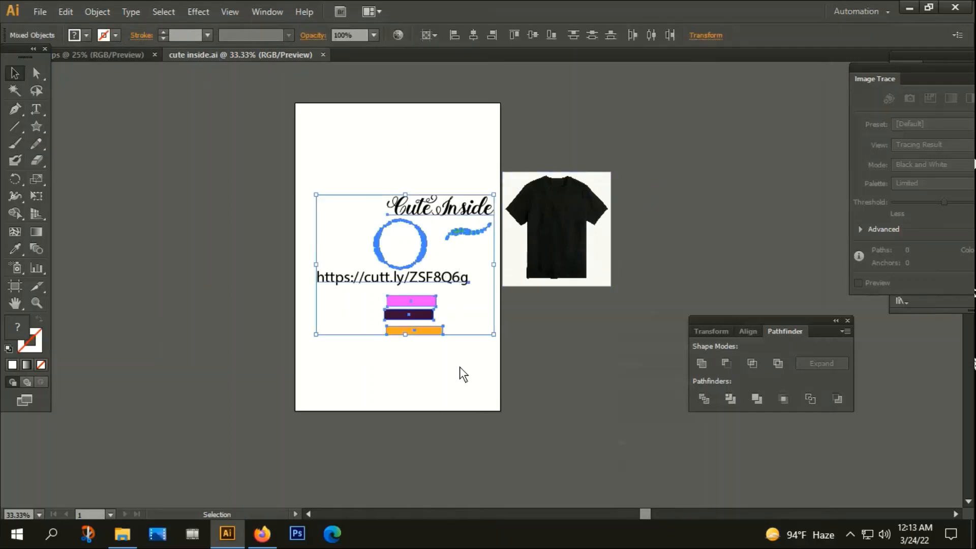
pyautogui.press('Delete')
# Move the black T-shirt image onto the empty artboard and enlarge it to nearly the artboard's full width
pyautogui.click(591, 242)
pyautogui.doubleClick(592, 242)
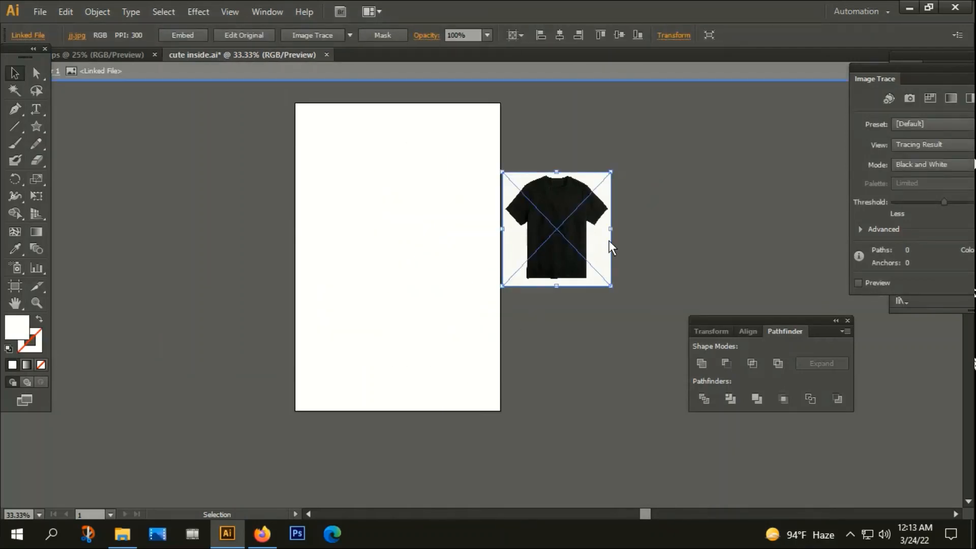
pyautogui.click(652, 215)
pyautogui.doubleClick(690, 206)
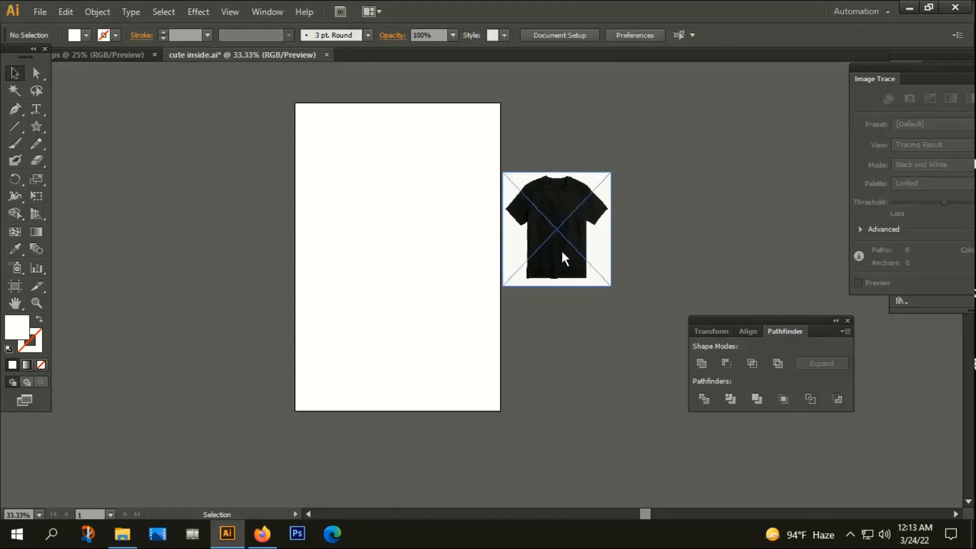
pyautogui.moveTo(560, 249); pyautogui.dragTo(396, 264)
pyautogui.moveTo(446, 300)
pyautogui.mouseDown()
pyautogui.moveTo(494, 351)
pyautogui.moveTo(458, 293)
pyautogui.mouseUp()
pyautogui.click(88, 332)
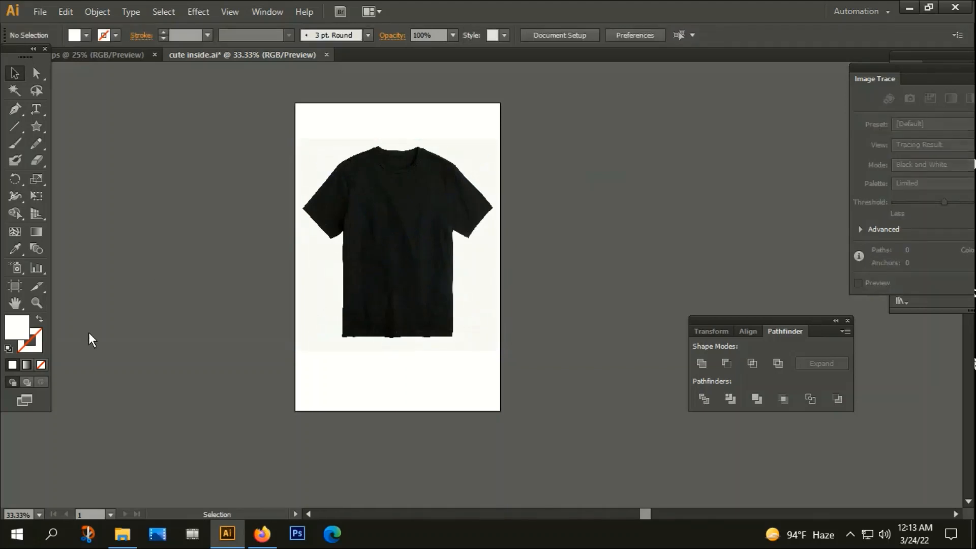
# Shorten the artboard to the T-shirt image's upper and lower edges, making it about 12.38 in high
pyautogui.click(15, 286)
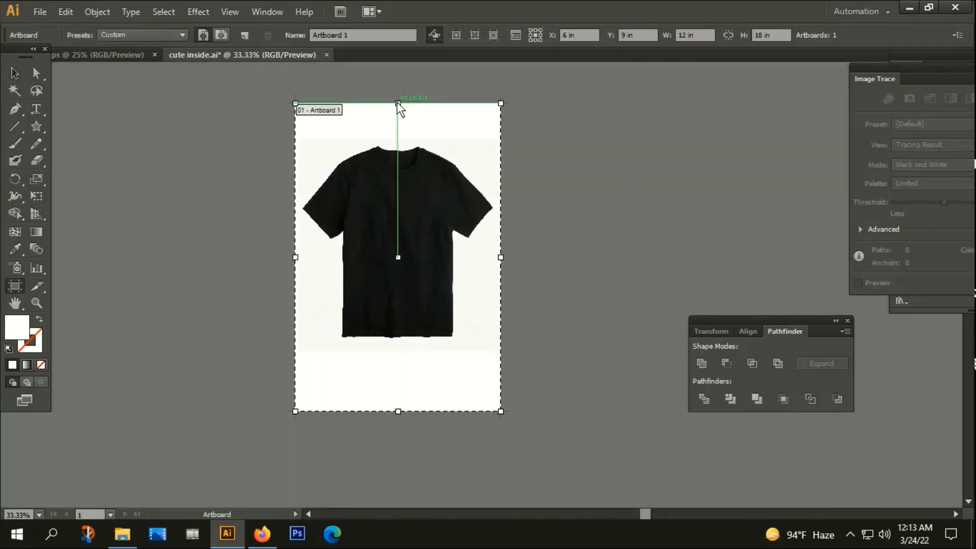
pyautogui.moveTo(398, 104); pyautogui.dragTo(398, 140)
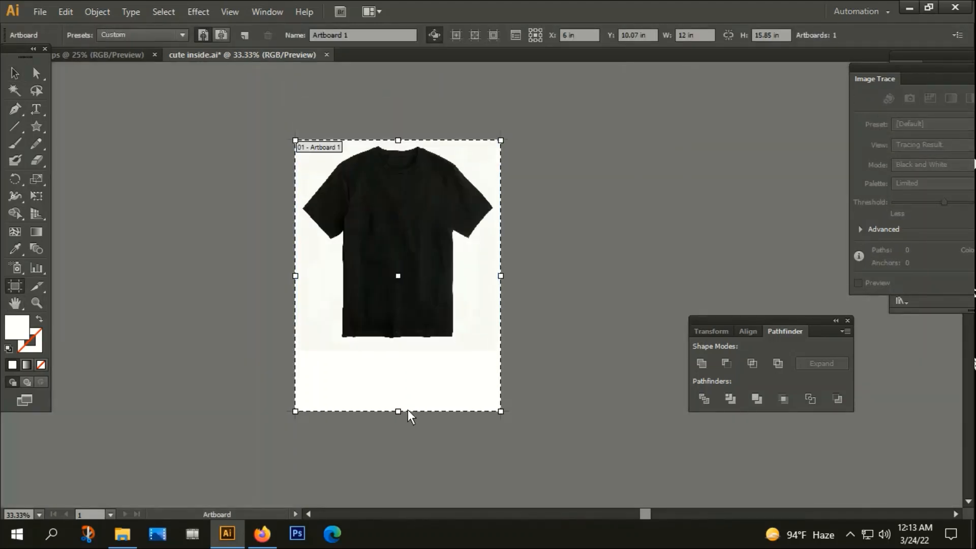
pyautogui.moveTo(398, 411); pyautogui.dragTo(405, 352)
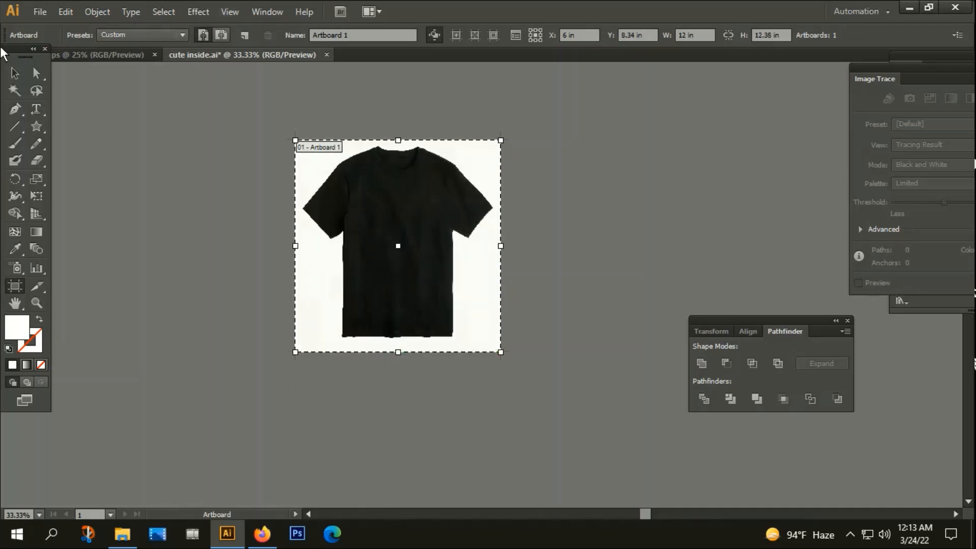
pyautogui.click(14, 74)
# Place the exported design image png-01.png into the T-shirt document
pyautogui.click(44, 6)
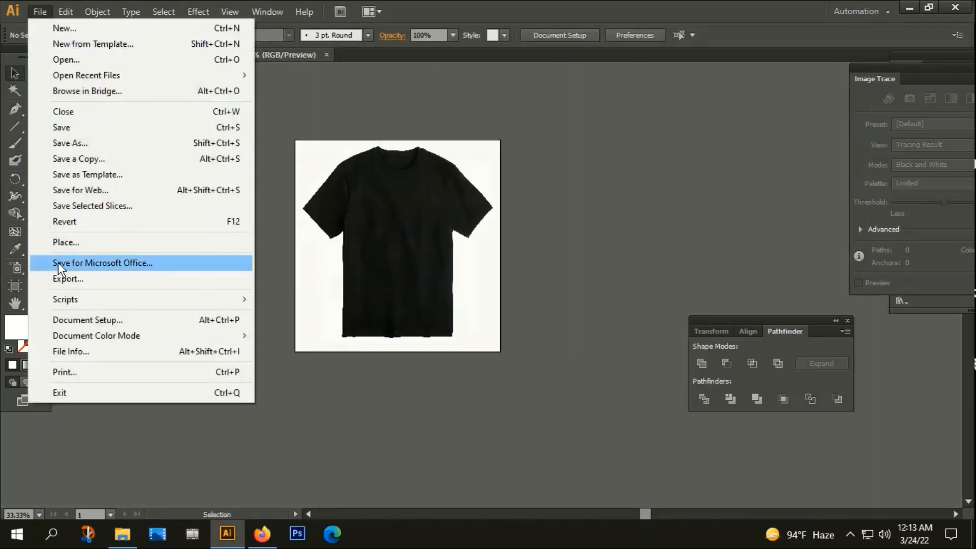
pyautogui.click(63, 248)
pyautogui.doubleClick(129, 112)
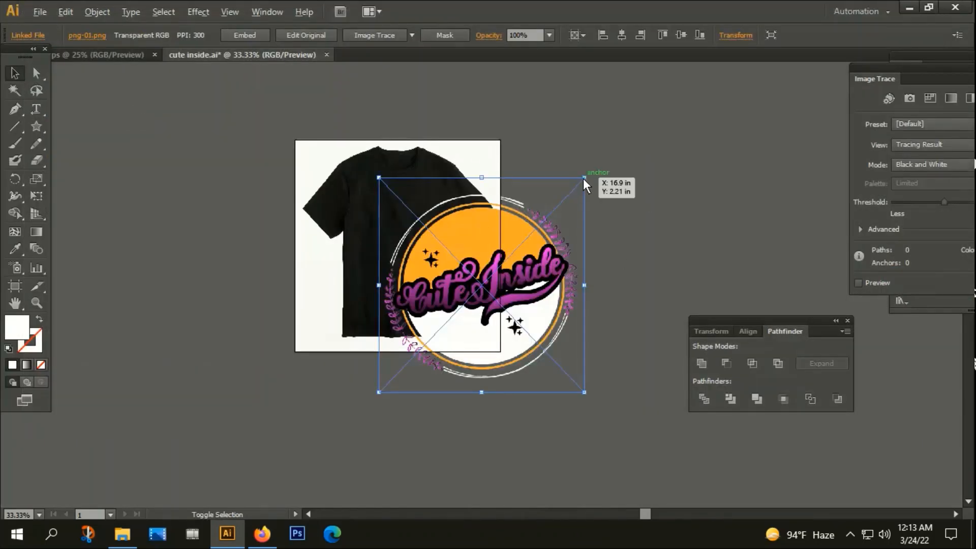
# Scale the placed design down proportionally and position it on the chest of the black T-shirt
pyautogui.moveTo(585, 178); pyautogui.dragTo(545, 219)
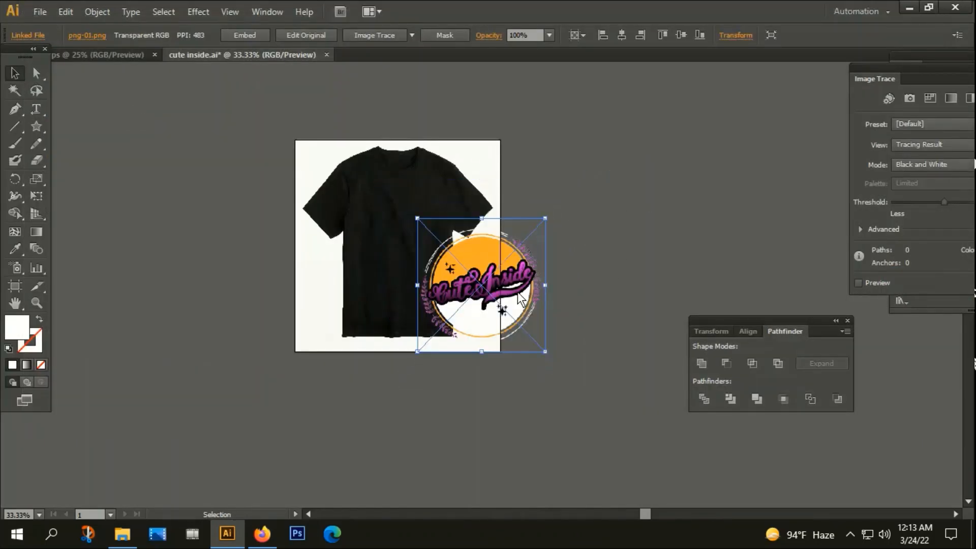
pyautogui.moveTo(513, 305); pyautogui.dragTo(444, 257)
pyautogui.hotkey('ctrl', '+')
pyautogui.hotkey('ctrl', '+')
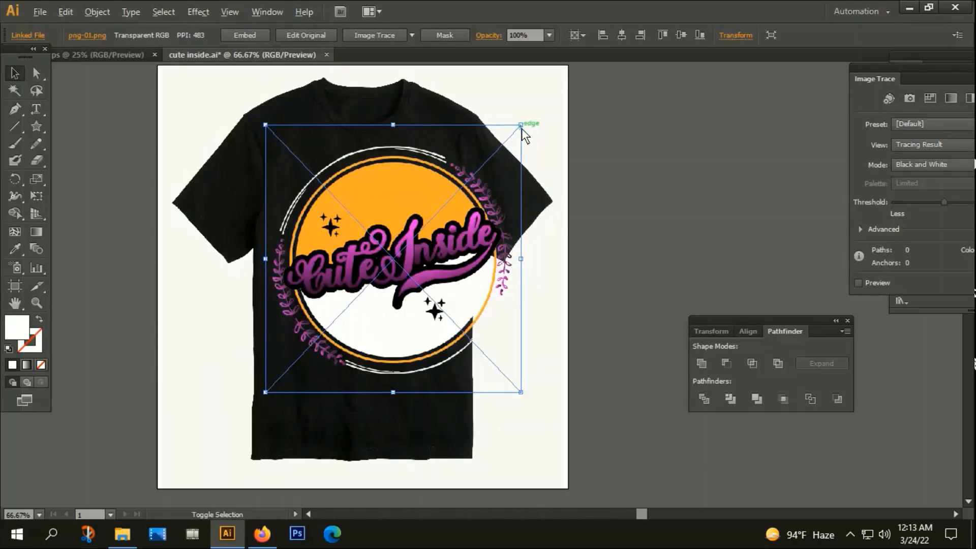
pyautogui.moveTo(496, 174); pyautogui.dragTo(437, 175)
pyautogui.moveTo(409, 249); pyautogui.dragTo(379, 229)
pyautogui.click(660, 286)
pyautogui.hotkey('ctrl', '-')
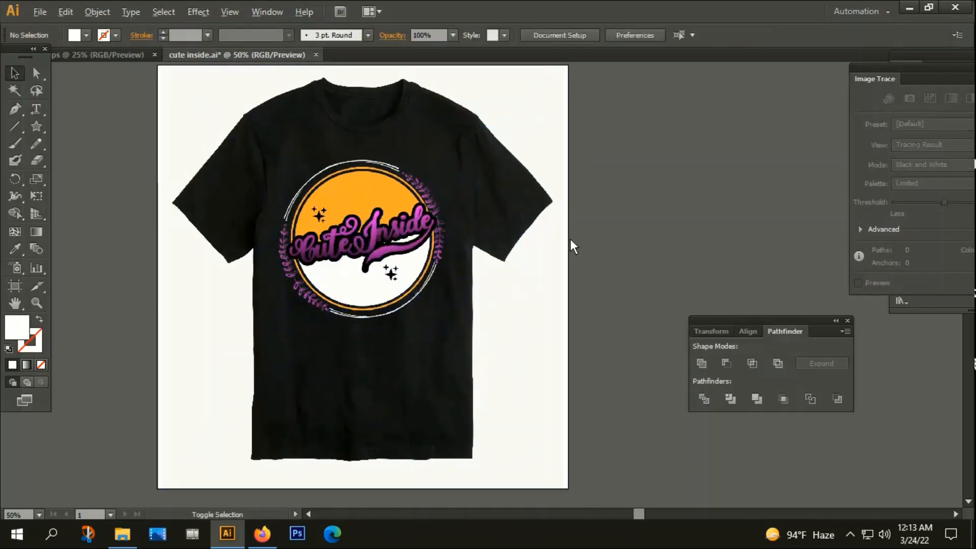
# Enlarge the chest design slightly and nudge it back to the middle of the shirt
pyautogui.click(387, 233)
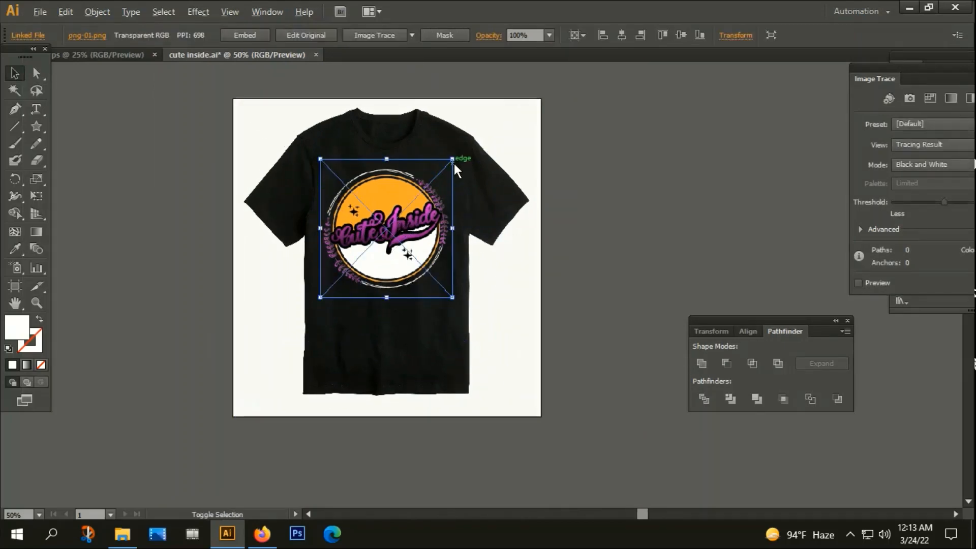
pyautogui.moveTo(456, 156); pyautogui.dragTo(465, 158)
pyautogui.moveTo(417, 223)
pyautogui.mouseDown()
pyautogui.moveTo(425, 218)
pyautogui.moveTo(410, 219)
pyautogui.mouseUp()
pyautogui.click(640, 196)
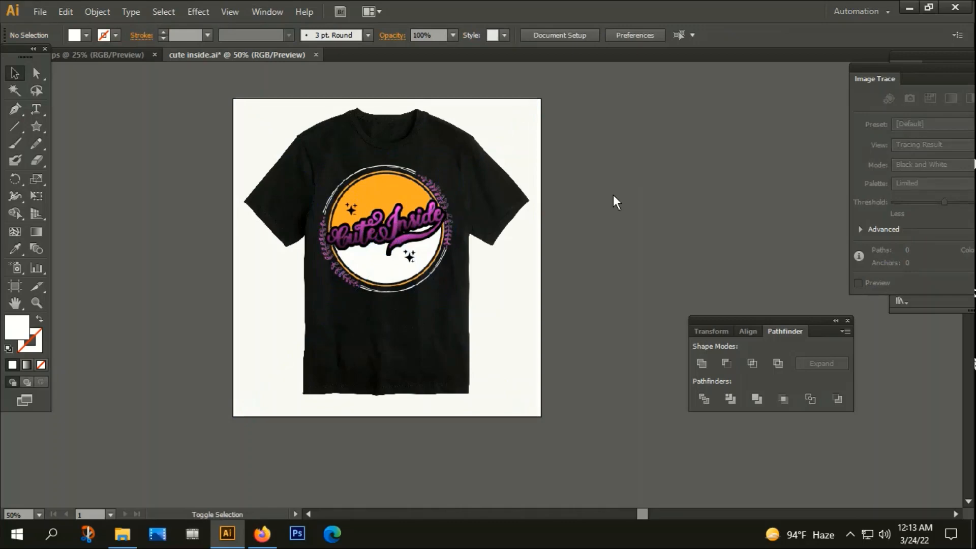
pyautogui.hotkey('ctrl', '-')
pyautogui.hotkey('ctrl', '-')
pyautogui.moveTo(610, 267); pyautogui.dragTo(483, 254)
pyautogui.click(340, 216)
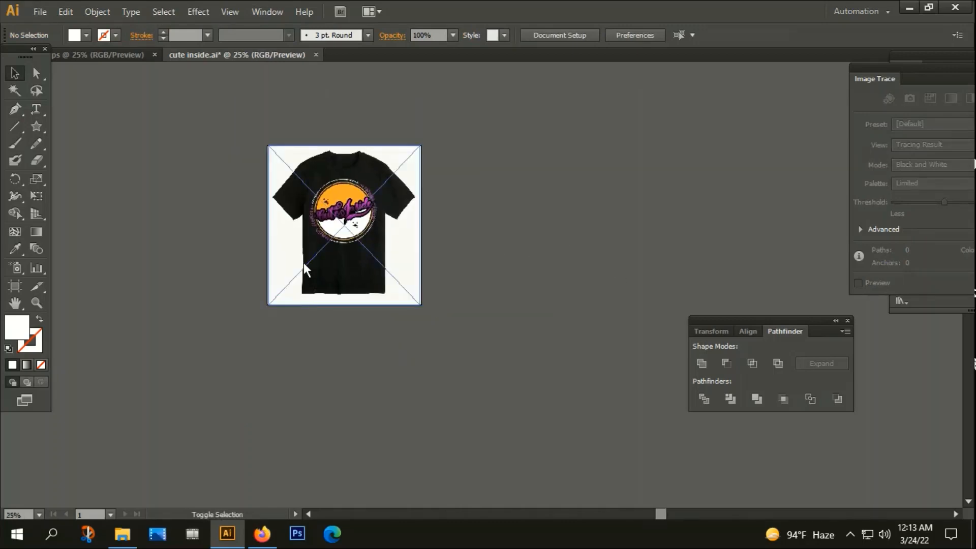
pyautogui.hotkey('ctrl', '+')
pyautogui.click(490, 307)
pyautogui.click(399, 273)
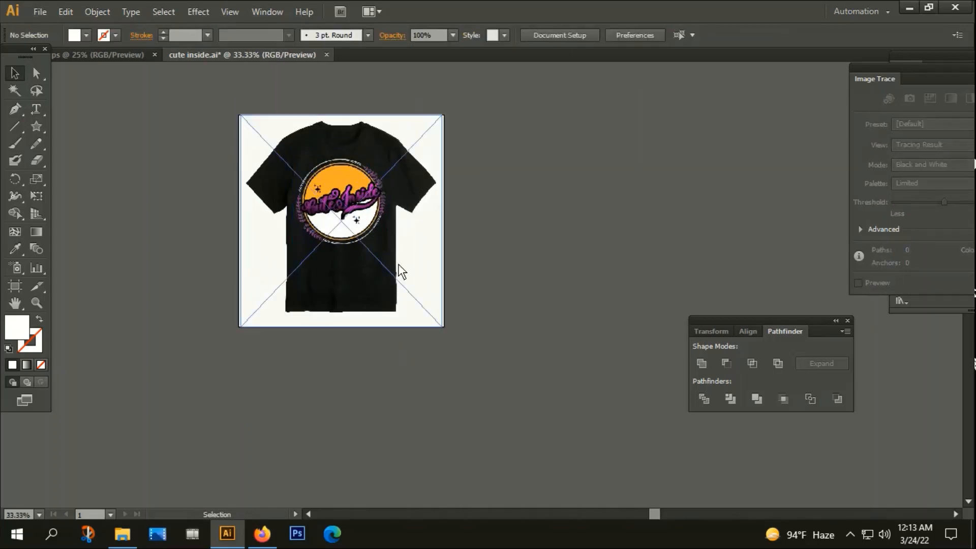
# Try enlarging the design to the full width of the shirt's body, and undo the resize
pyautogui.click(347, 214)
pyautogui.hotkey('ctrl', '+')
pyautogui.hotkey('ctrl', '+')
pyautogui.hotkey('ctrl', '-')
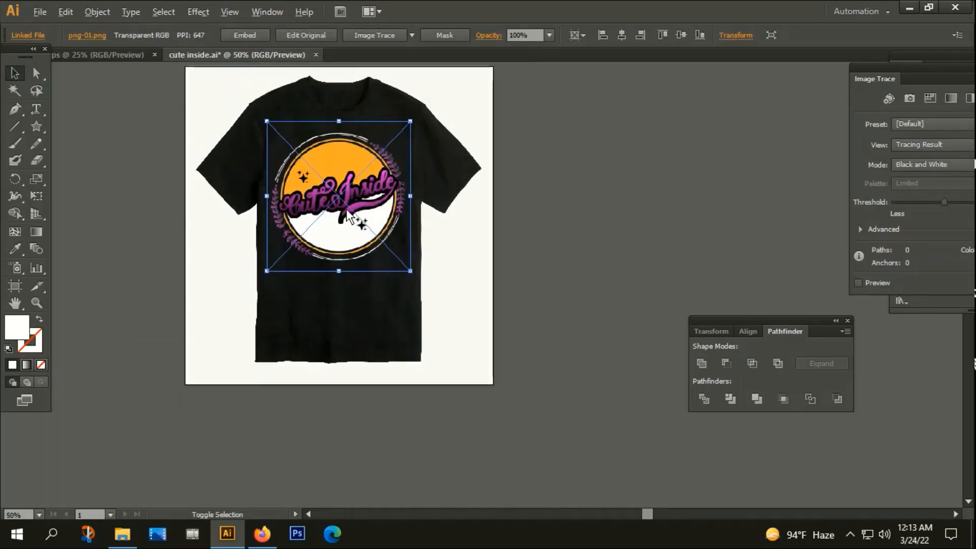
pyautogui.moveTo(407, 272); pyautogui.dragTo(426, 288)
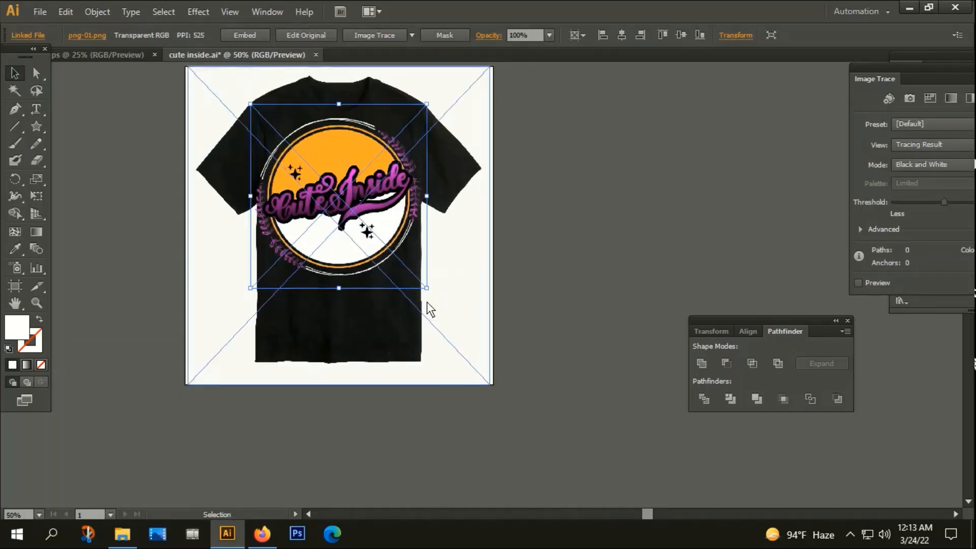
pyautogui.hotkey('ctrl', 'z')
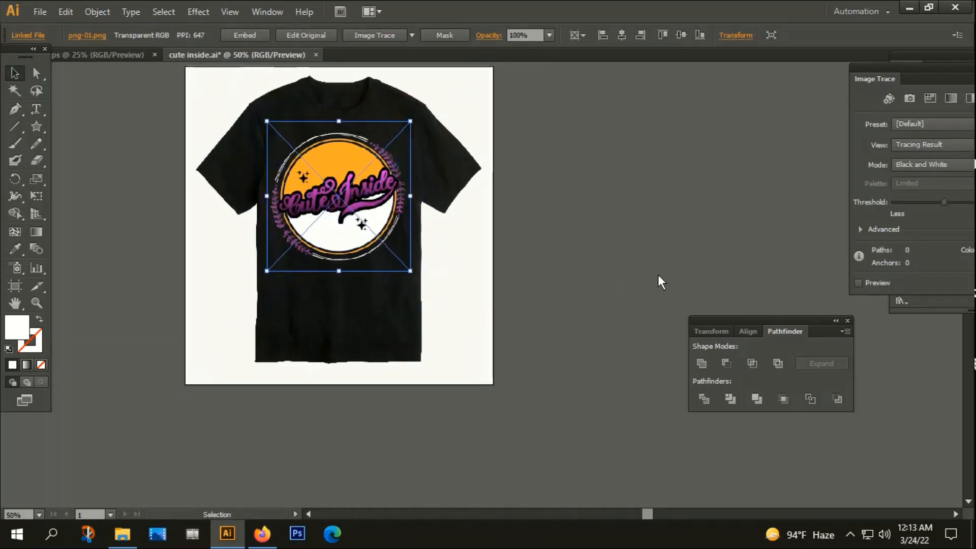
# Scale the chest design down slightly about its centre on the black T-shirt and deselect it
pyautogui.click(468, 308)
pyautogui.keyDown('alt'); pyautogui.scroll(-2, 468, 308); pyautogui.keyUp('alt')
pyautogui.keyDown('alt'); pyautogui.scroll(2, 436, 305); pyautogui.keyUp('alt')
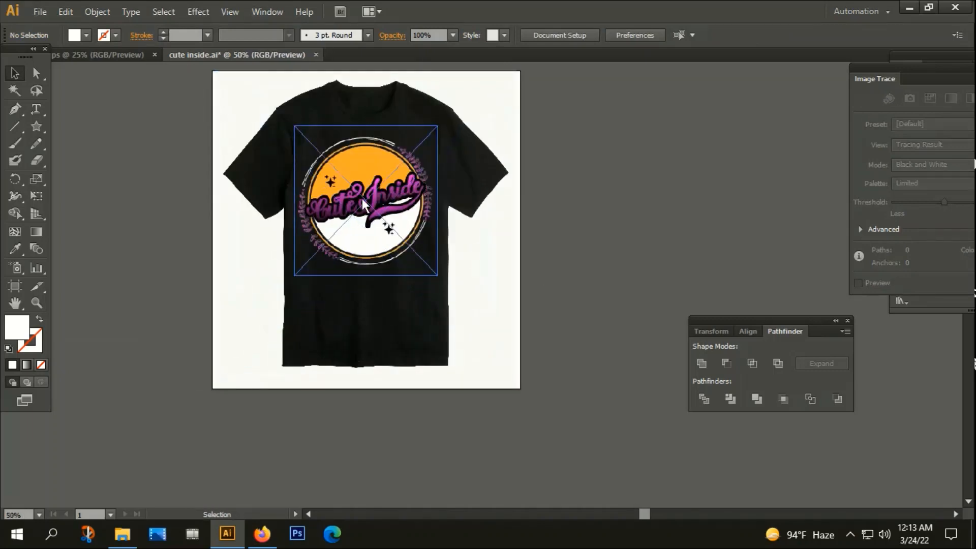
pyautogui.click(395, 159)
pyautogui.moveTo(437, 125)
pyautogui.mouseDown()
pyautogui.moveTo(460, 131)
pyautogui.moveTo(430, 131)
pyautogui.mouseUp()
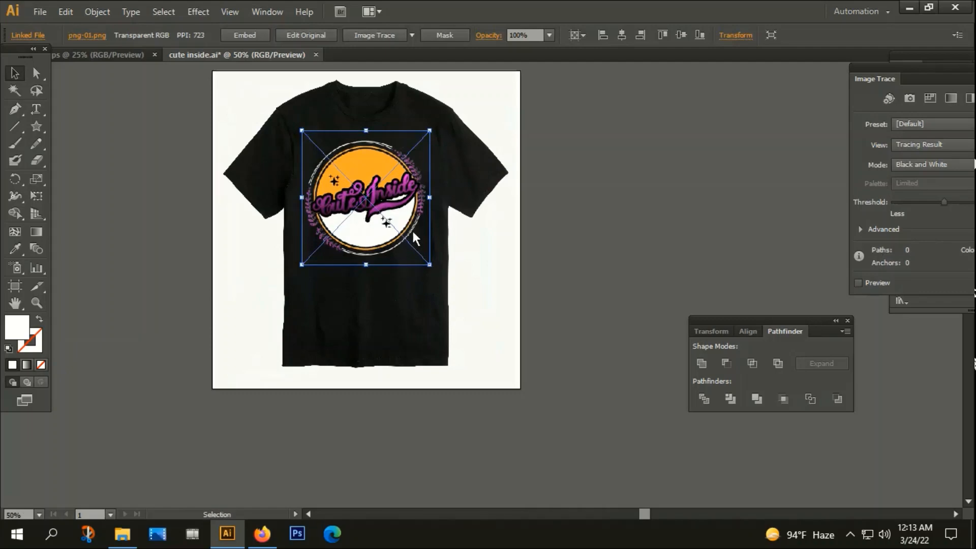
pyautogui.click(603, 245)
pyautogui.keyDown('alt'); pyautogui.scroll(-1, 355, 351); pyautogui.keyUp('alt')
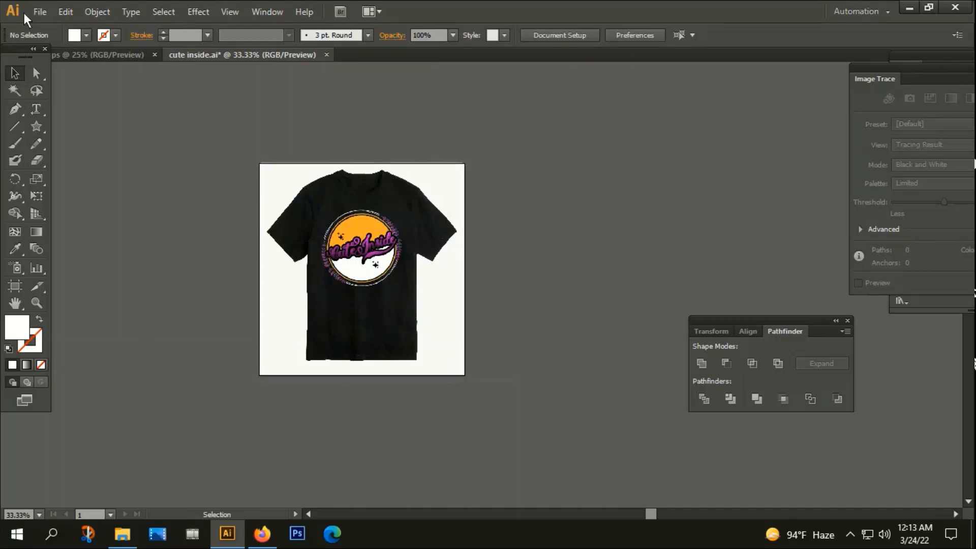
# Start exporting the T-shirt mockup in JPEG format, limited to the artboards
pyautogui.click(39, 12)
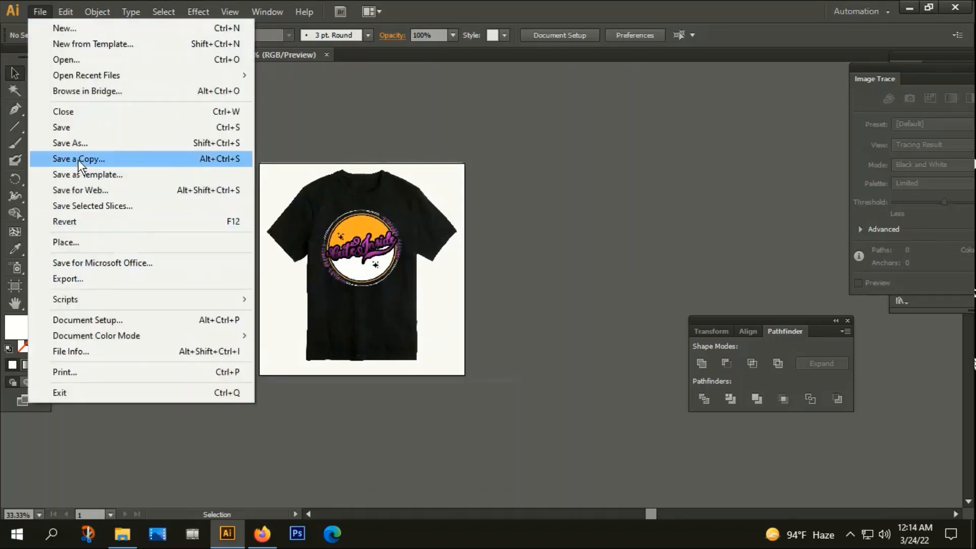
pyautogui.click(70, 274)
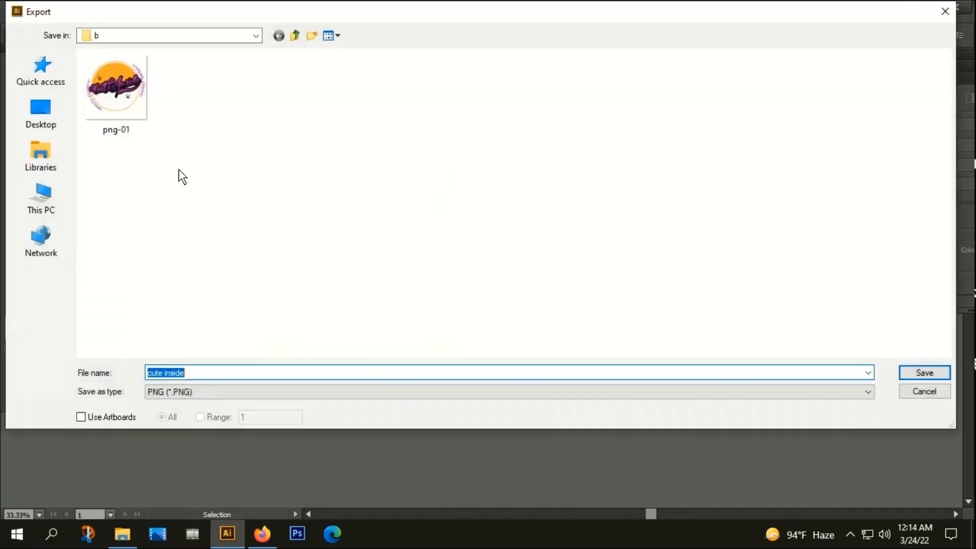
pyautogui.click(187, 395)
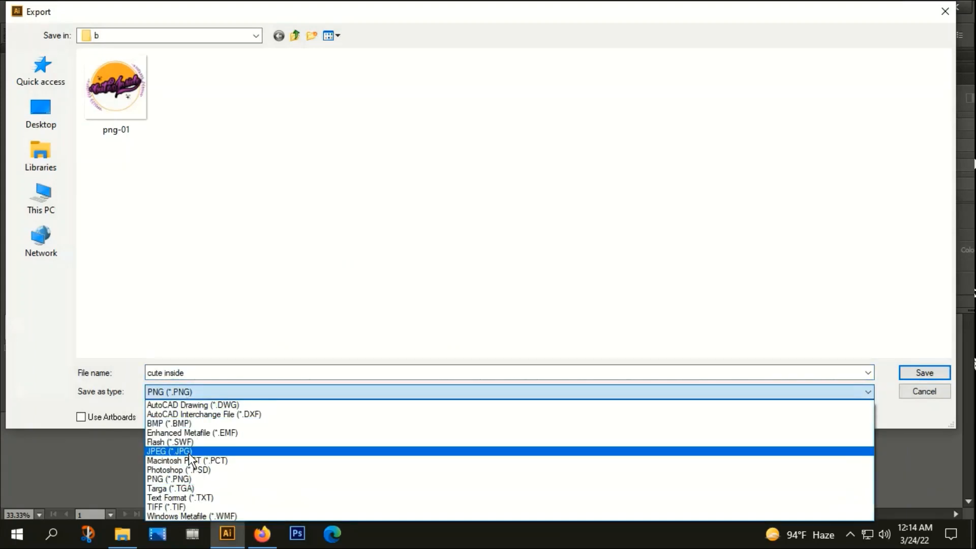
pyautogui.click(173, 451)
pyautogui.click(81, 417)
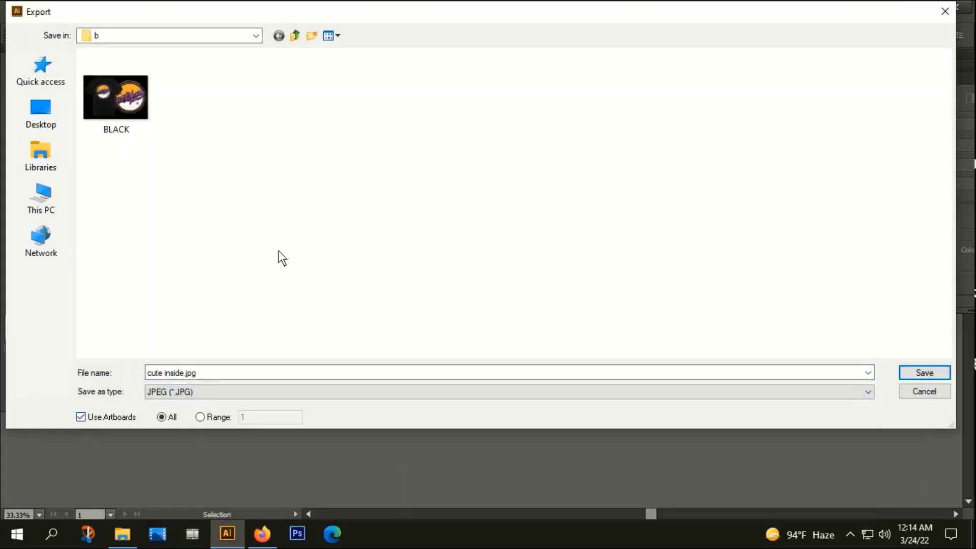
# Save the JPEG export as "with muck up" in New folder under Videos, with RGB color, quality 8 and High (300 ppi) resolution
pyautogui.click(53, 204)
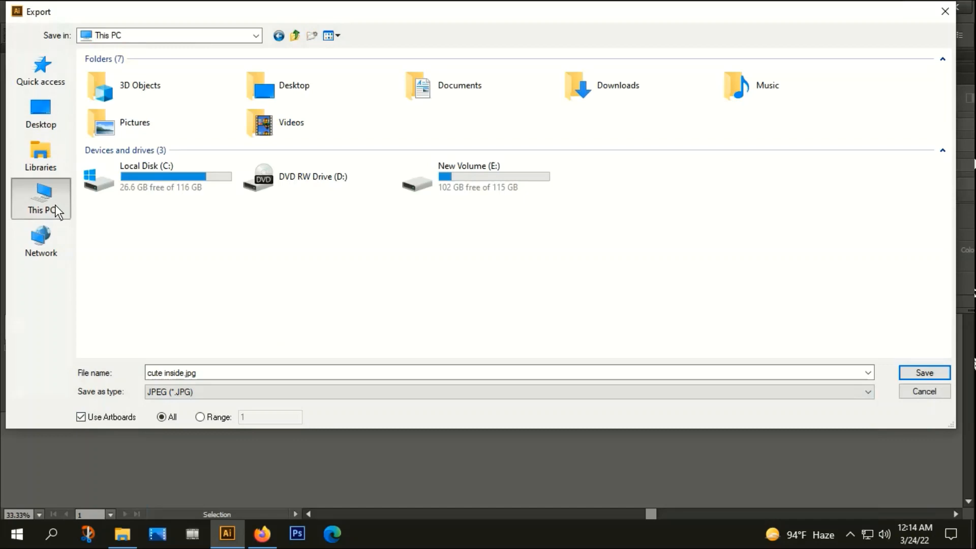
pyautogui.doubleClick(287, 126)
pyautogui.doubleClick(192, 110)
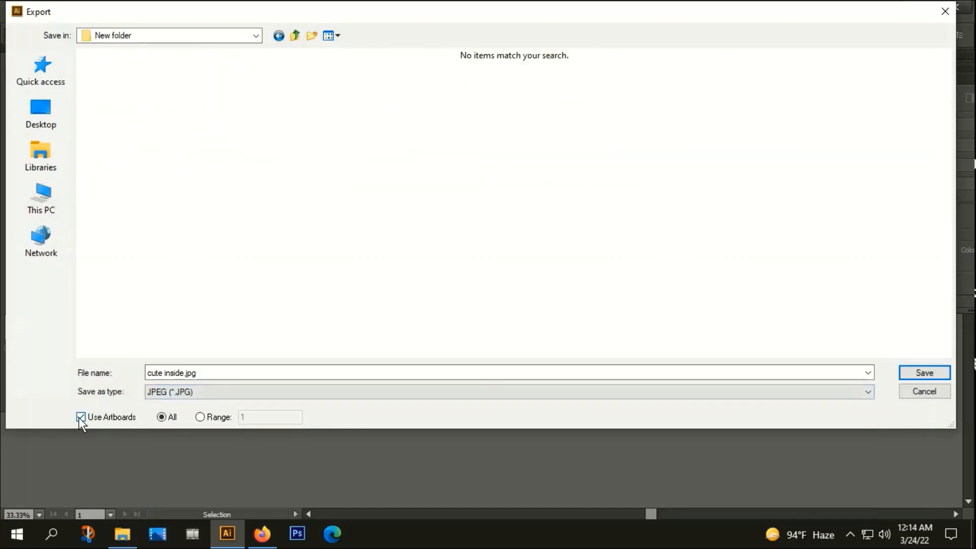
pyautogui.click(212, 373)
pyautogui.write('wit')
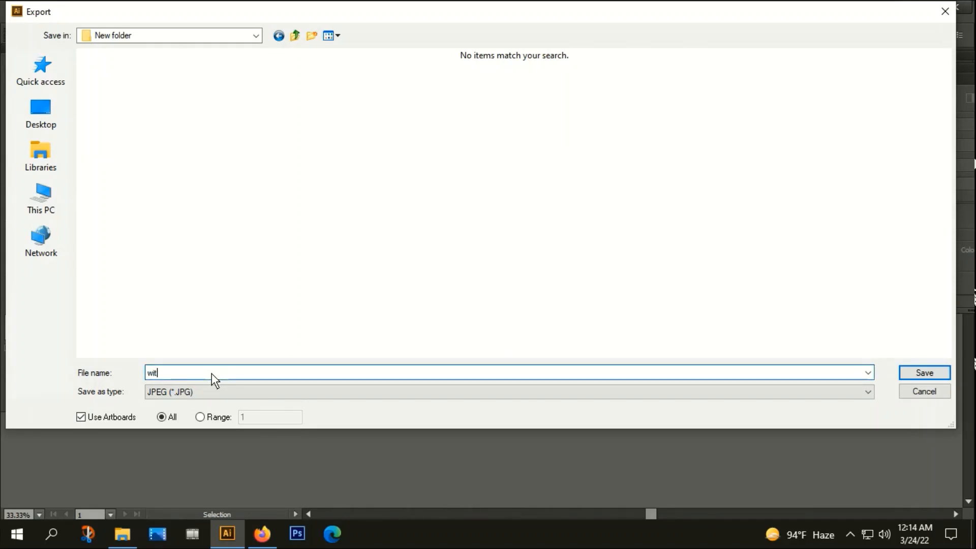
pyautogui.write('h muck up')
pyautogui.click(919, 371)
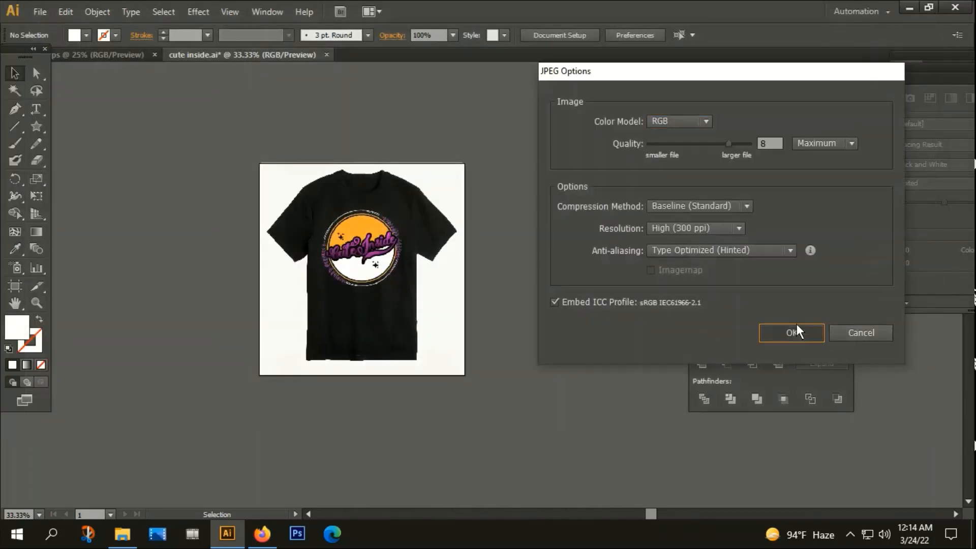
pyautogui.click(796, 331)
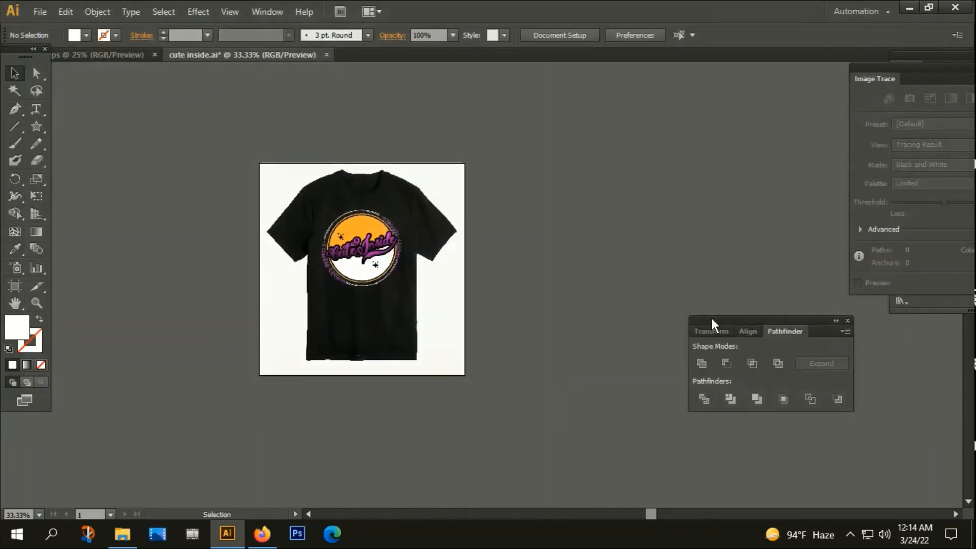
# Switch to File Explorer, open with muck up-01 from New folder under Videos, and examine the shirt design up close
pyautogui.click(114, 539)
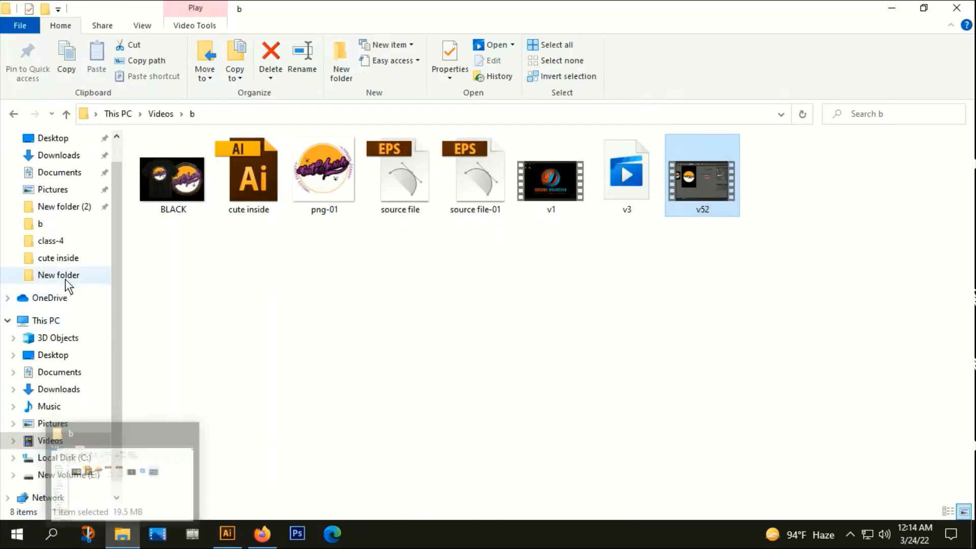
pyautogui.click(54, 424)
pyautogui.click(72, 443)
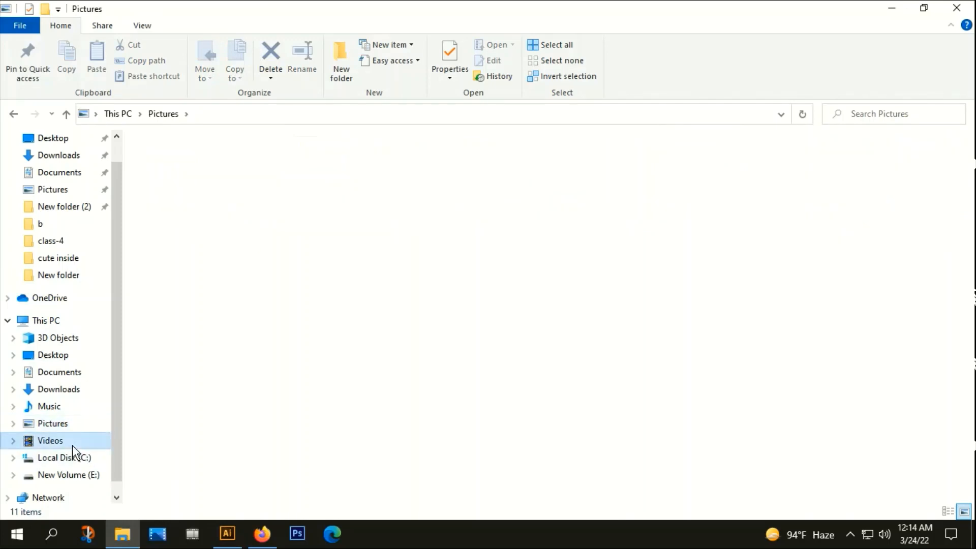
pyautogui.doubleClick(261, 200)
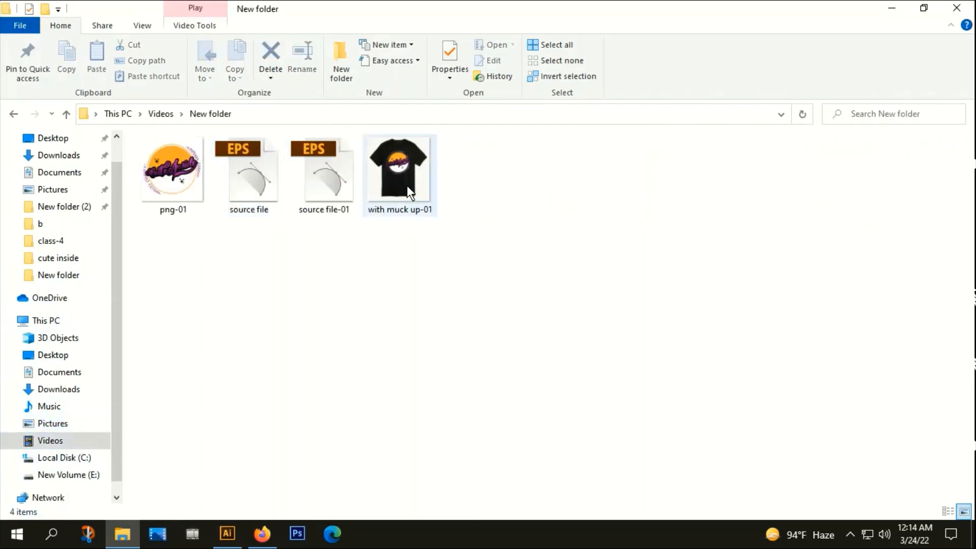
pyautogui.click(404, 185)
pyautogui.doubleClick(404, 183)
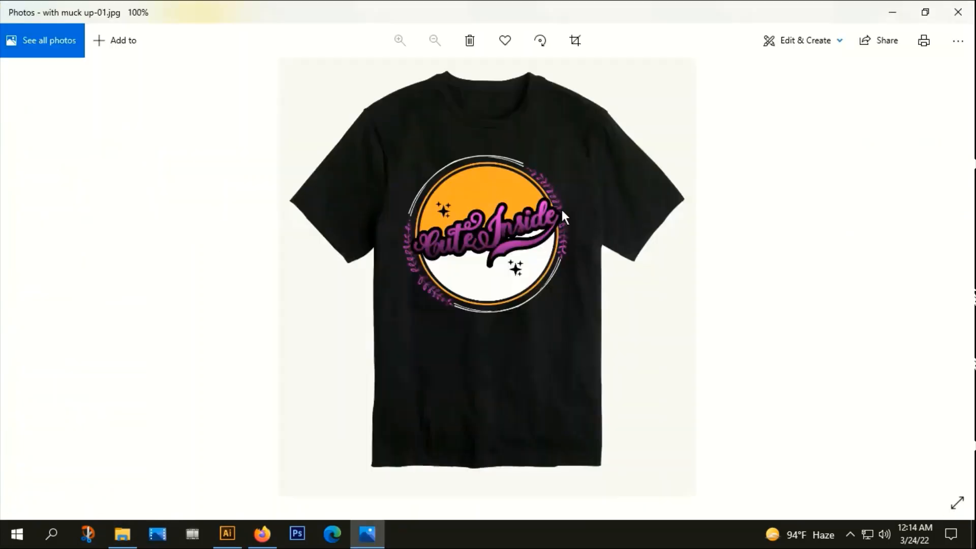
pyautogui.scroll(2, 566, 203)
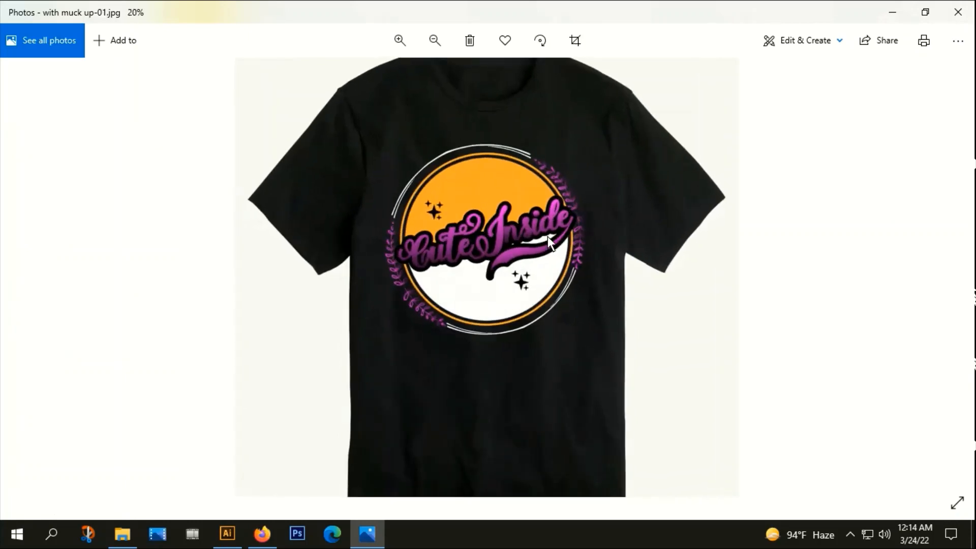
pyautogui.scroll(1, 547, 238)
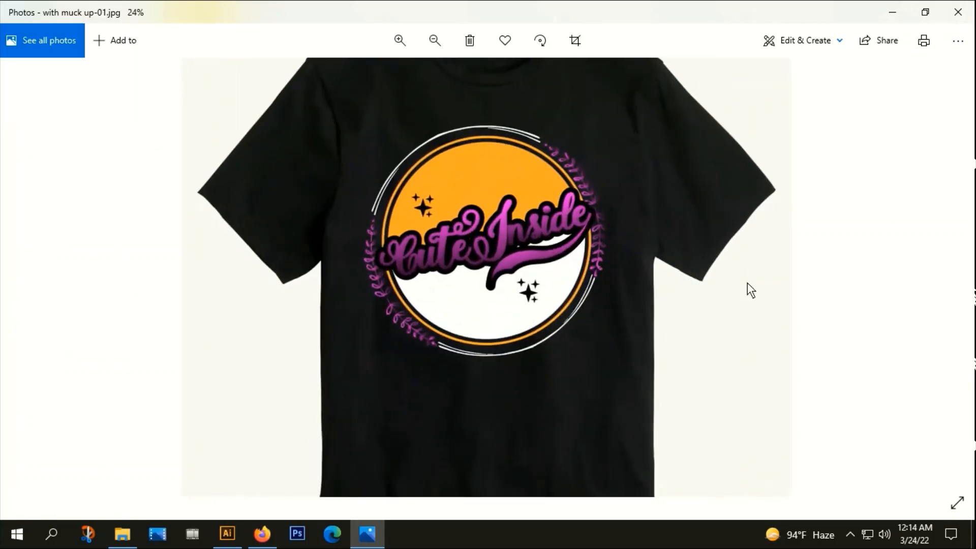